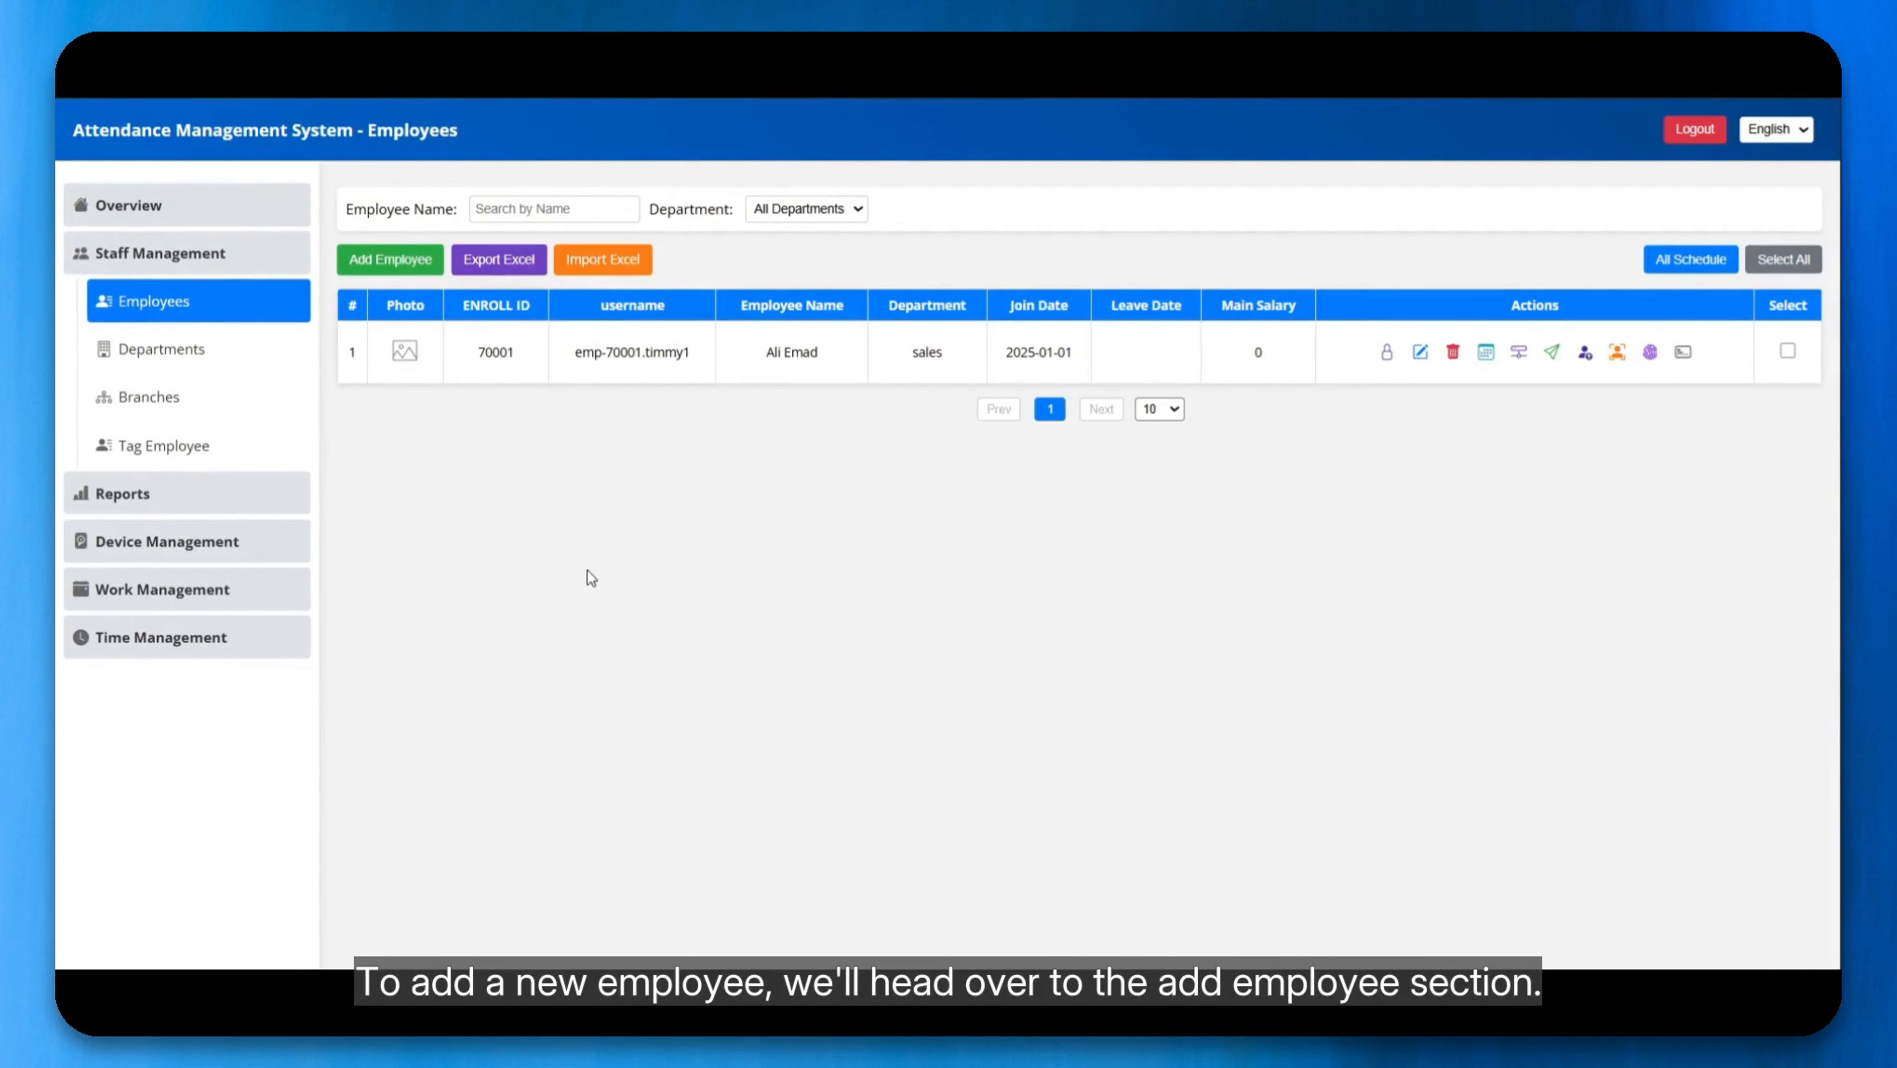
Step: Start a new employee record and enter a unique five-digit enroll ID
{"action": "left_click", "coordinate": [383, 254]}
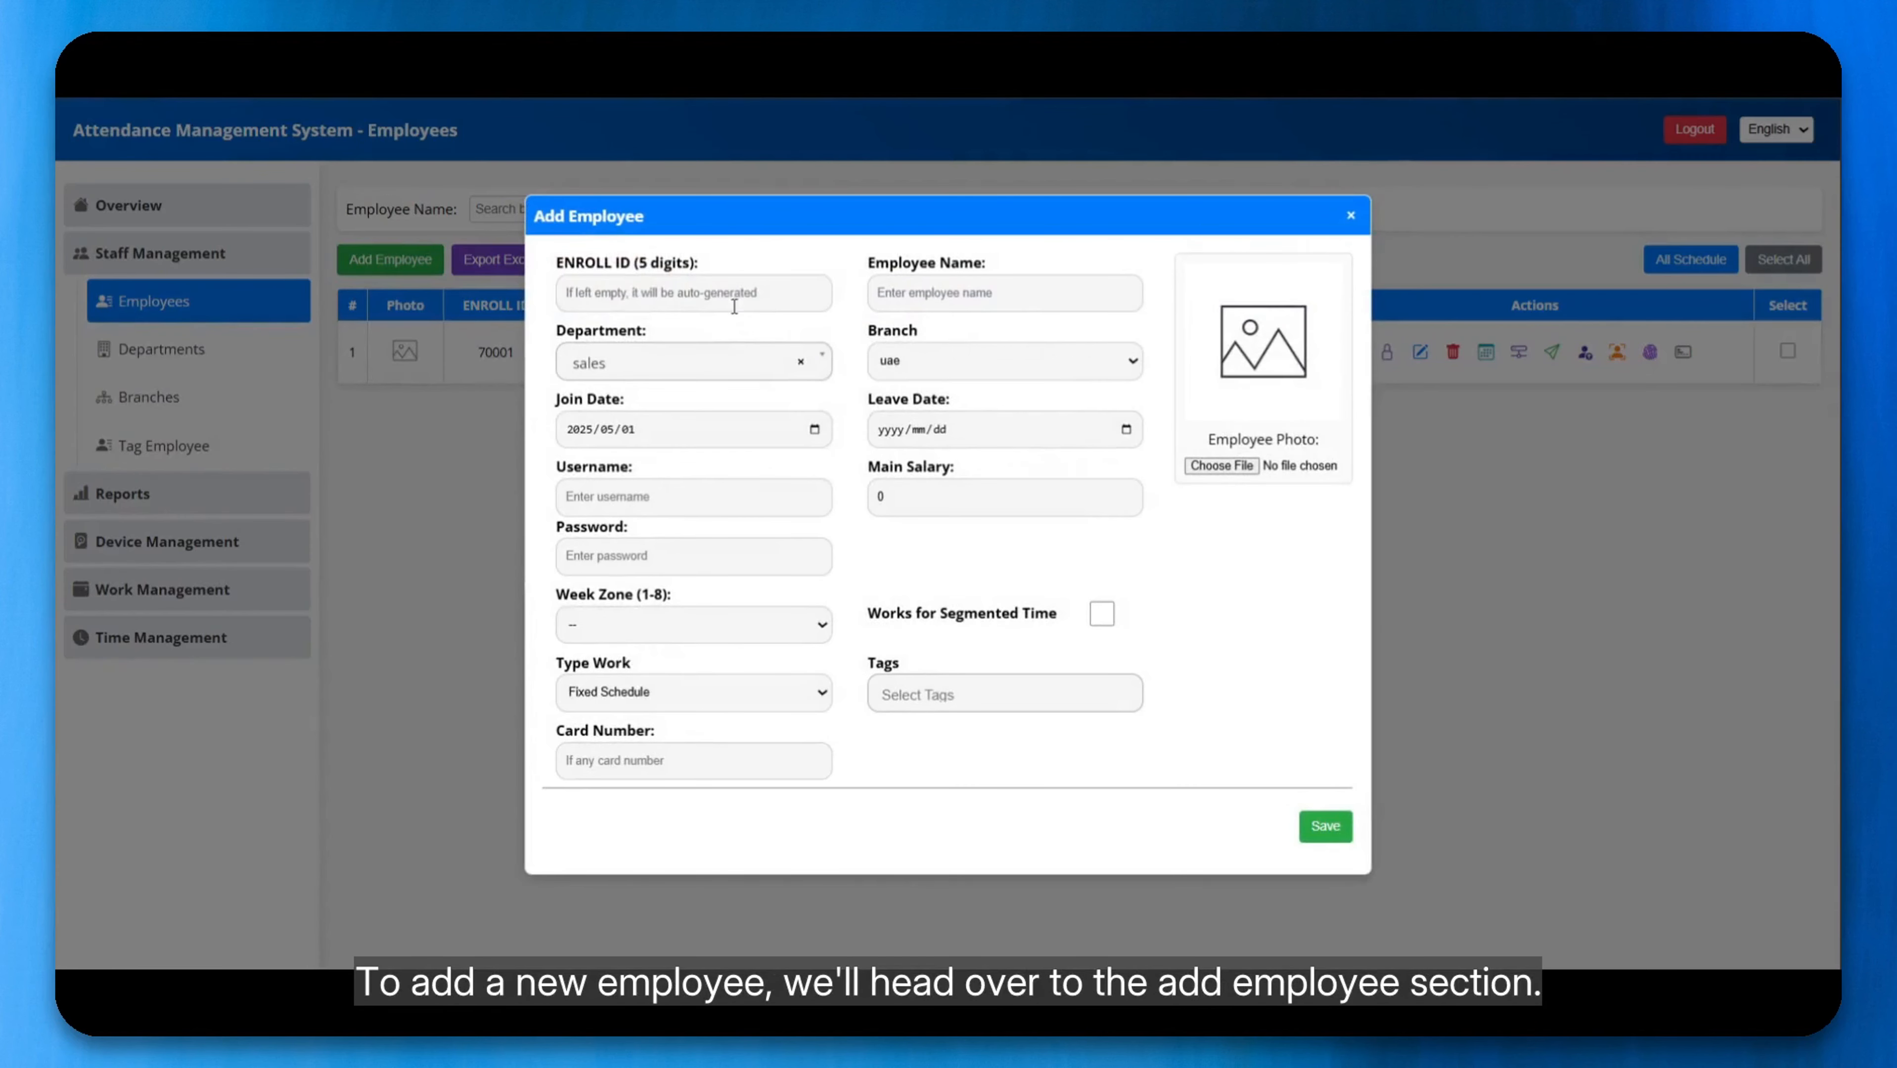
{"action": "left_click", "coordinate": [733, 306]}
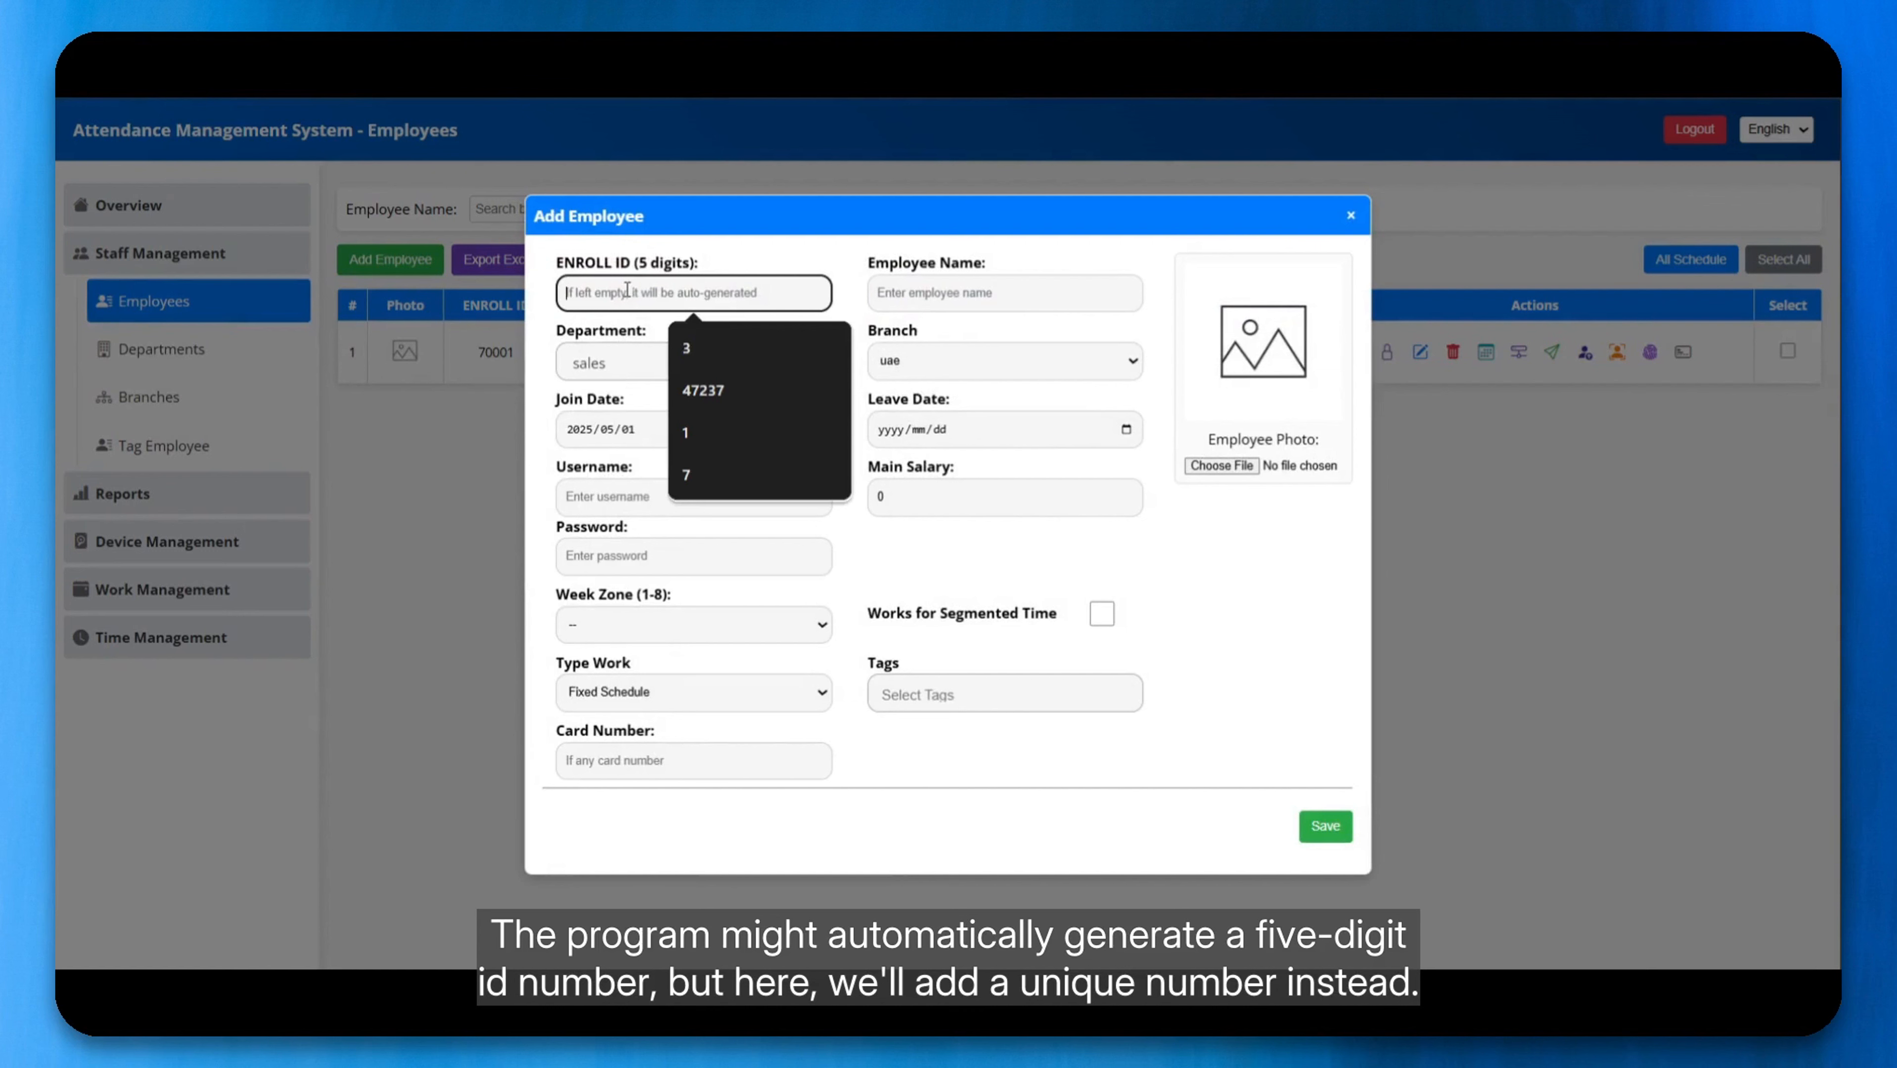
{"action": "key", "text": "Escape"}
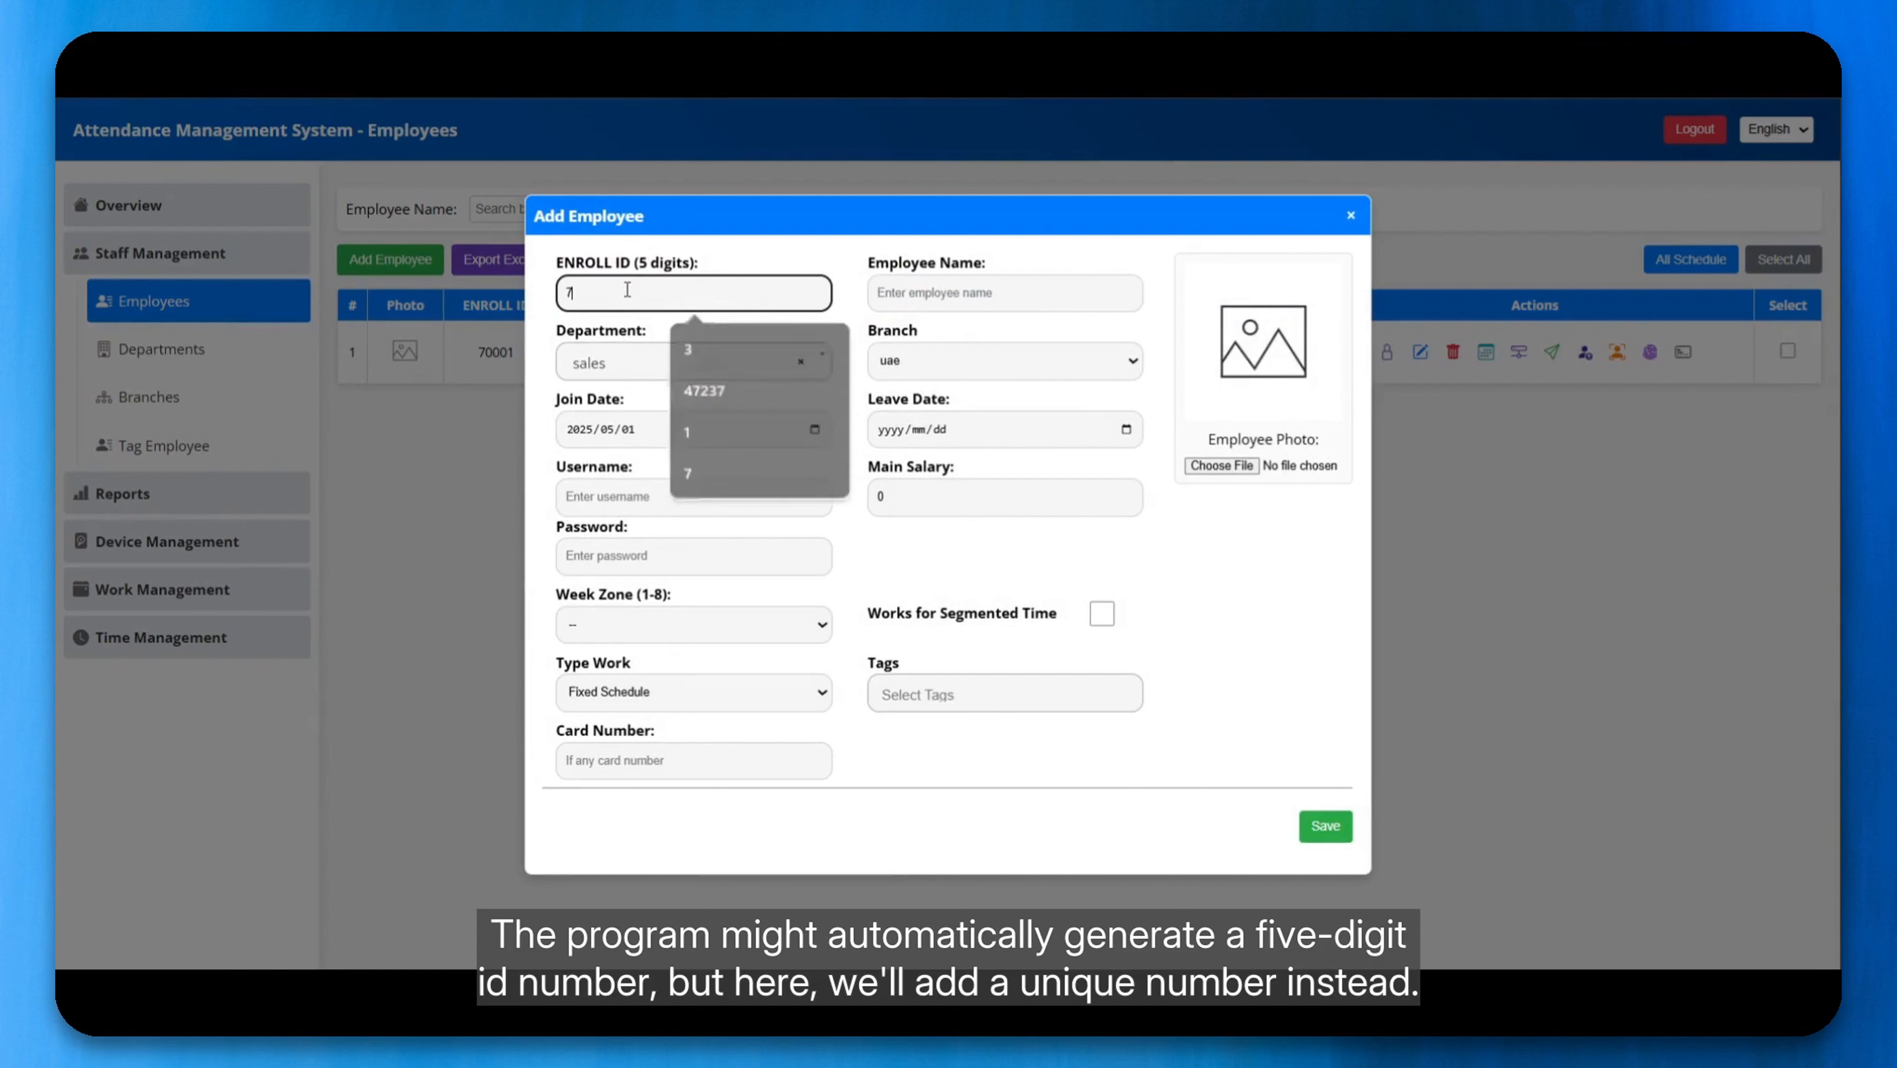
{"action": "type", "text": "70020"}
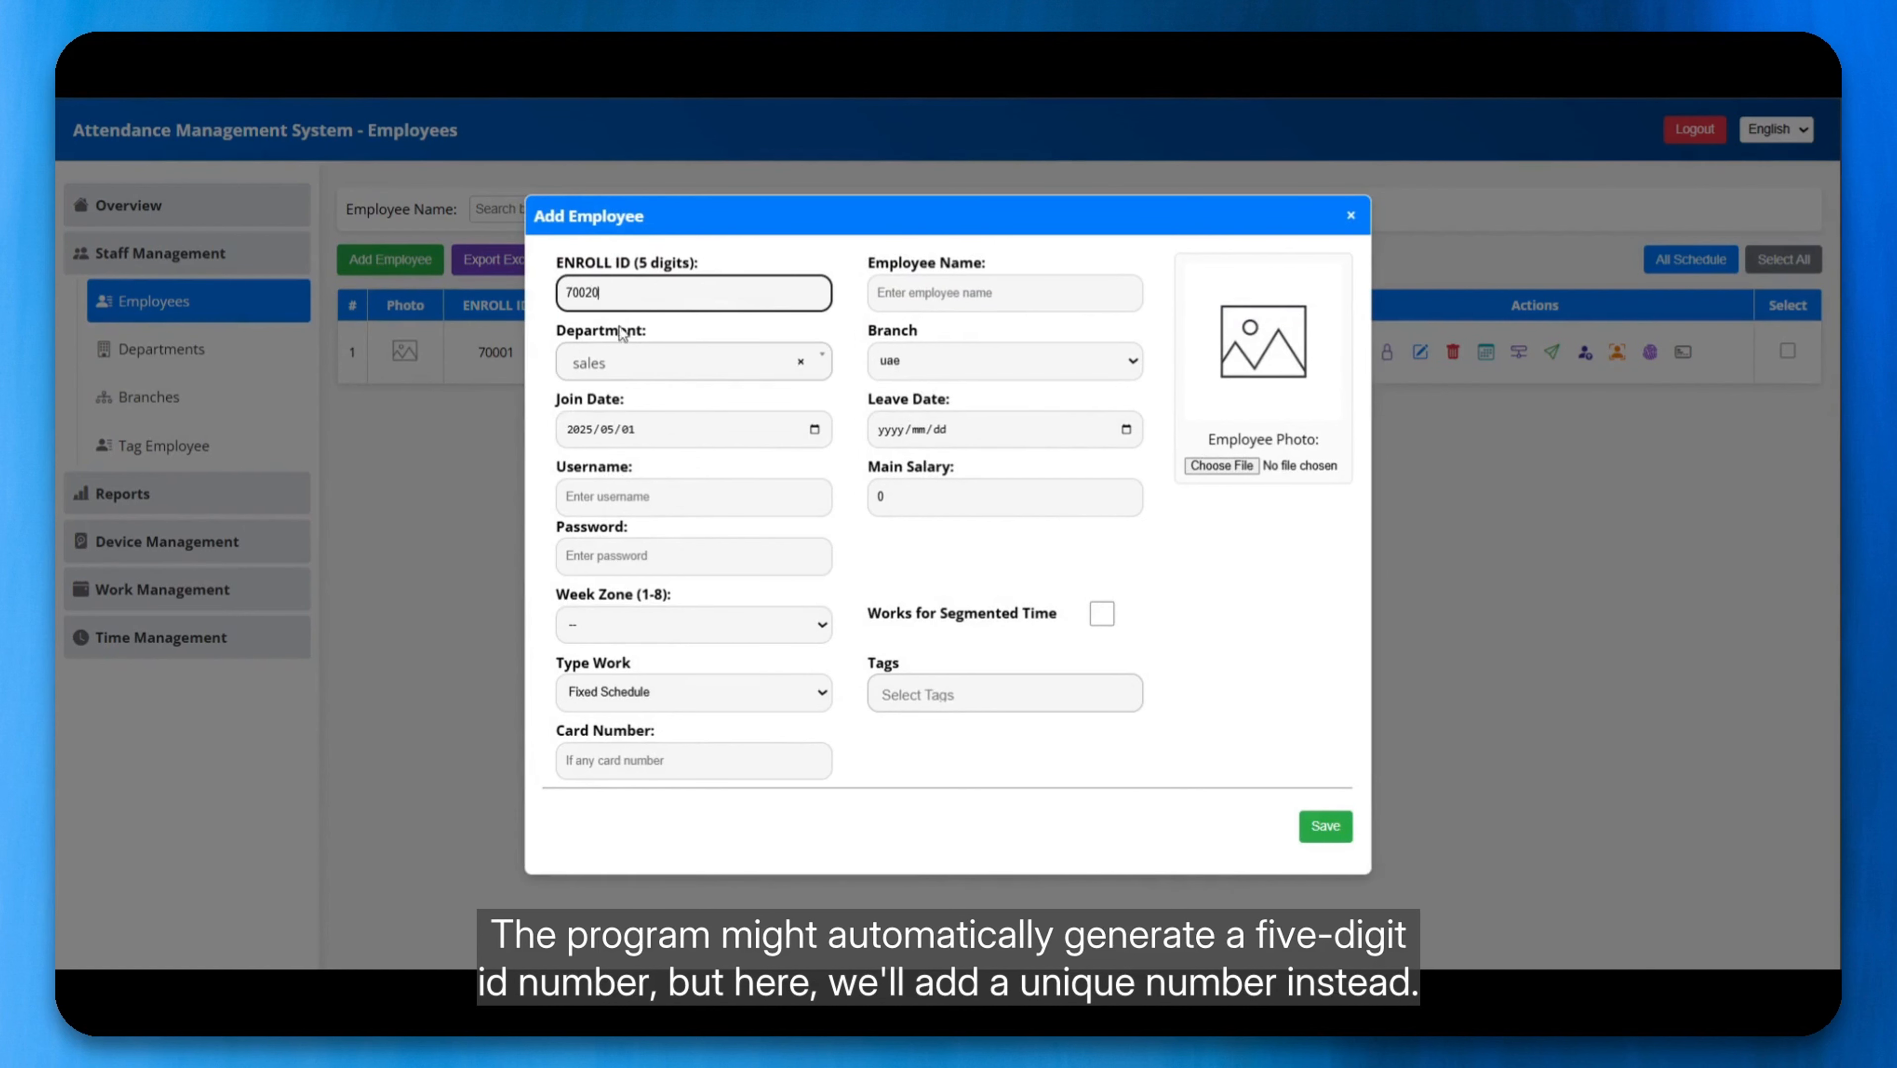
Step: Keep the sales department and the uae branch for the new employee, and enter the employee's full name
{"action": "left_click", "coordinate": [611, 369]}
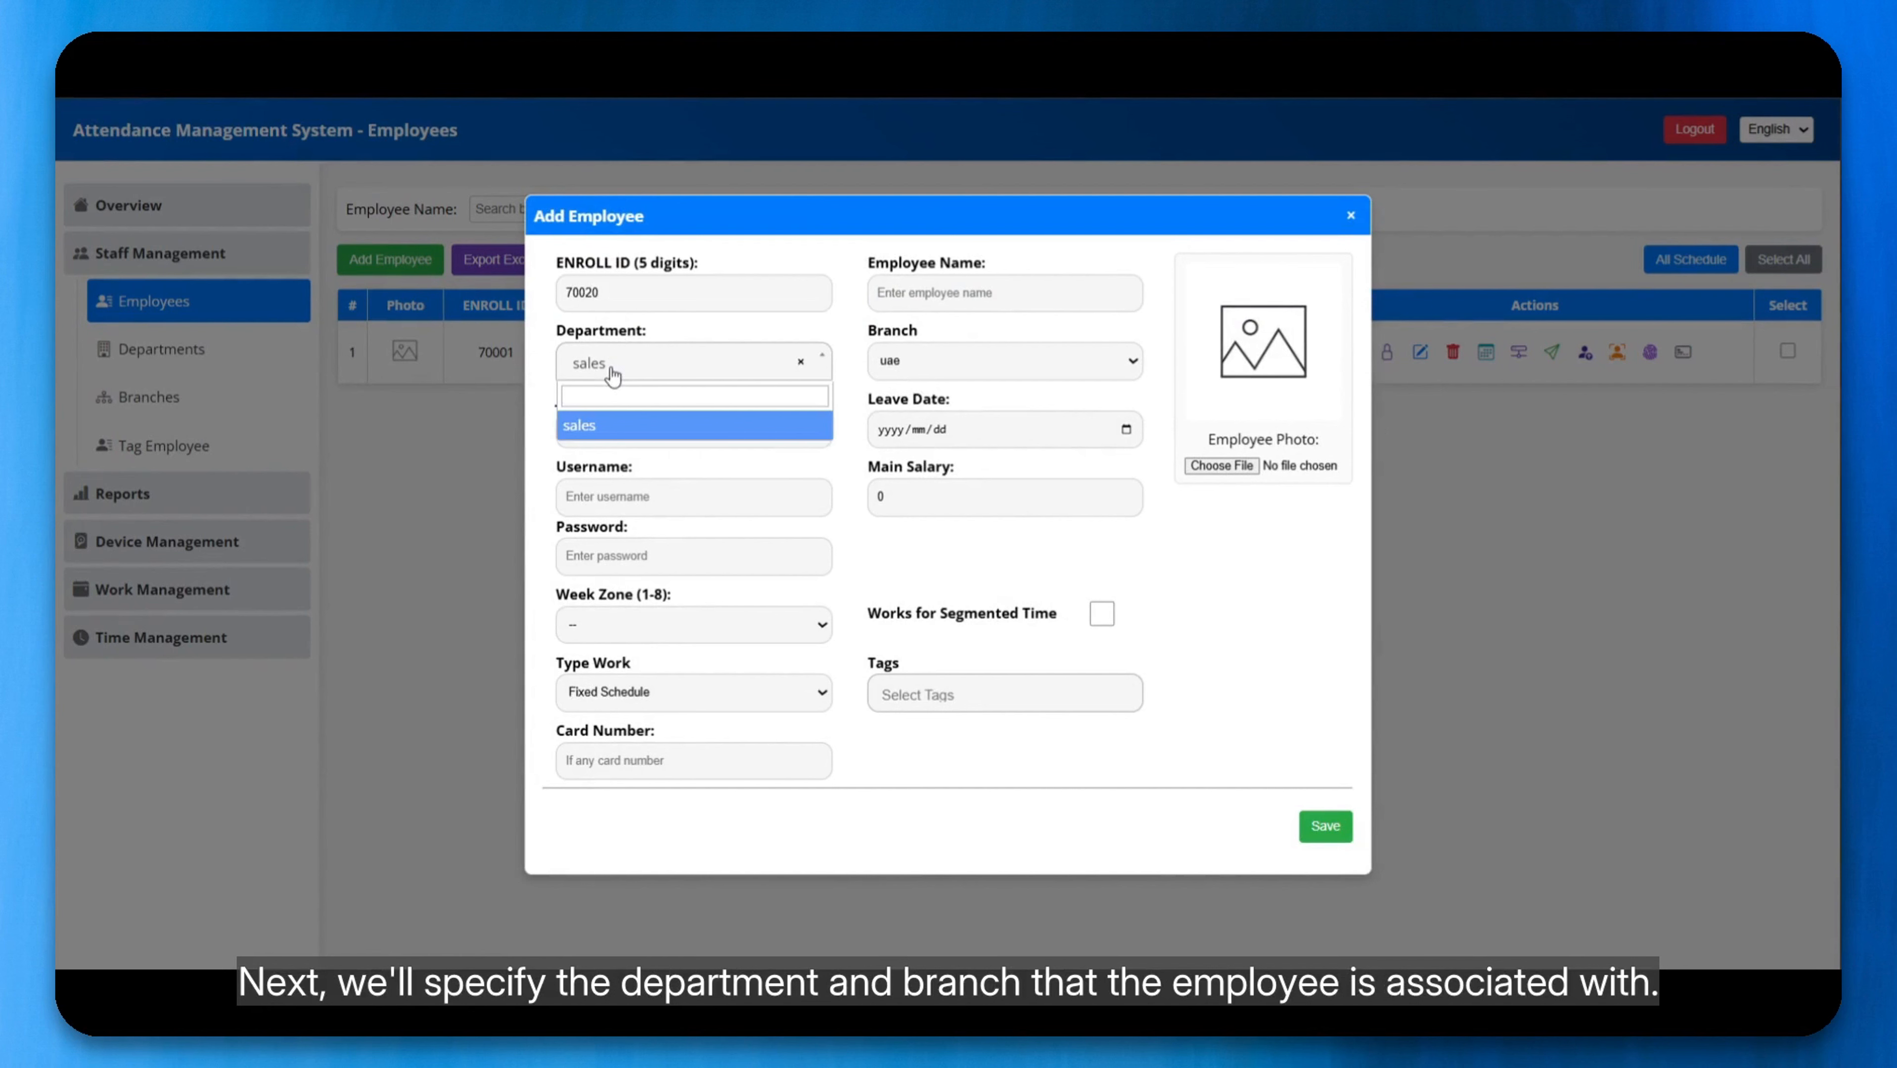
{"action": "left_click", "coordinate": [611, 372]}
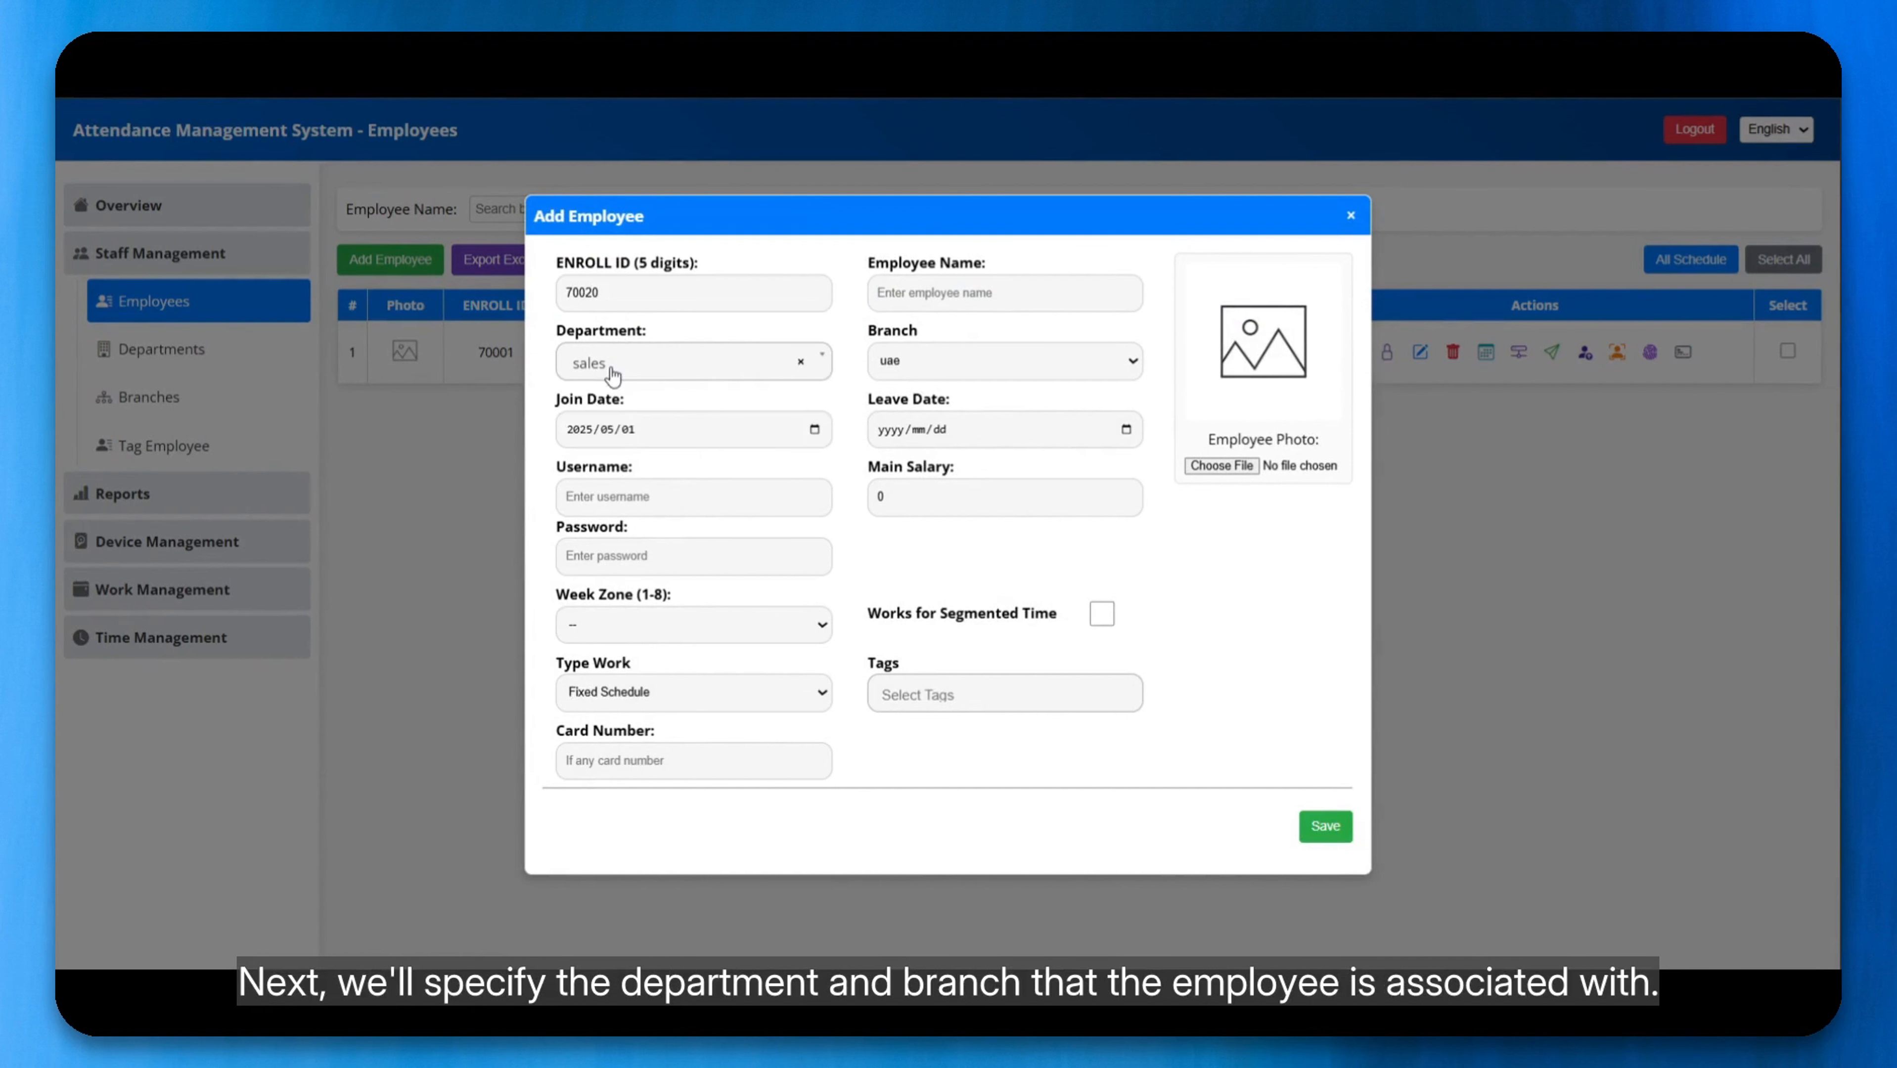
{"action": "left_click", "coordinate": [996, 370]}
{"action": "left_click", "coordinate": [890, 295]}
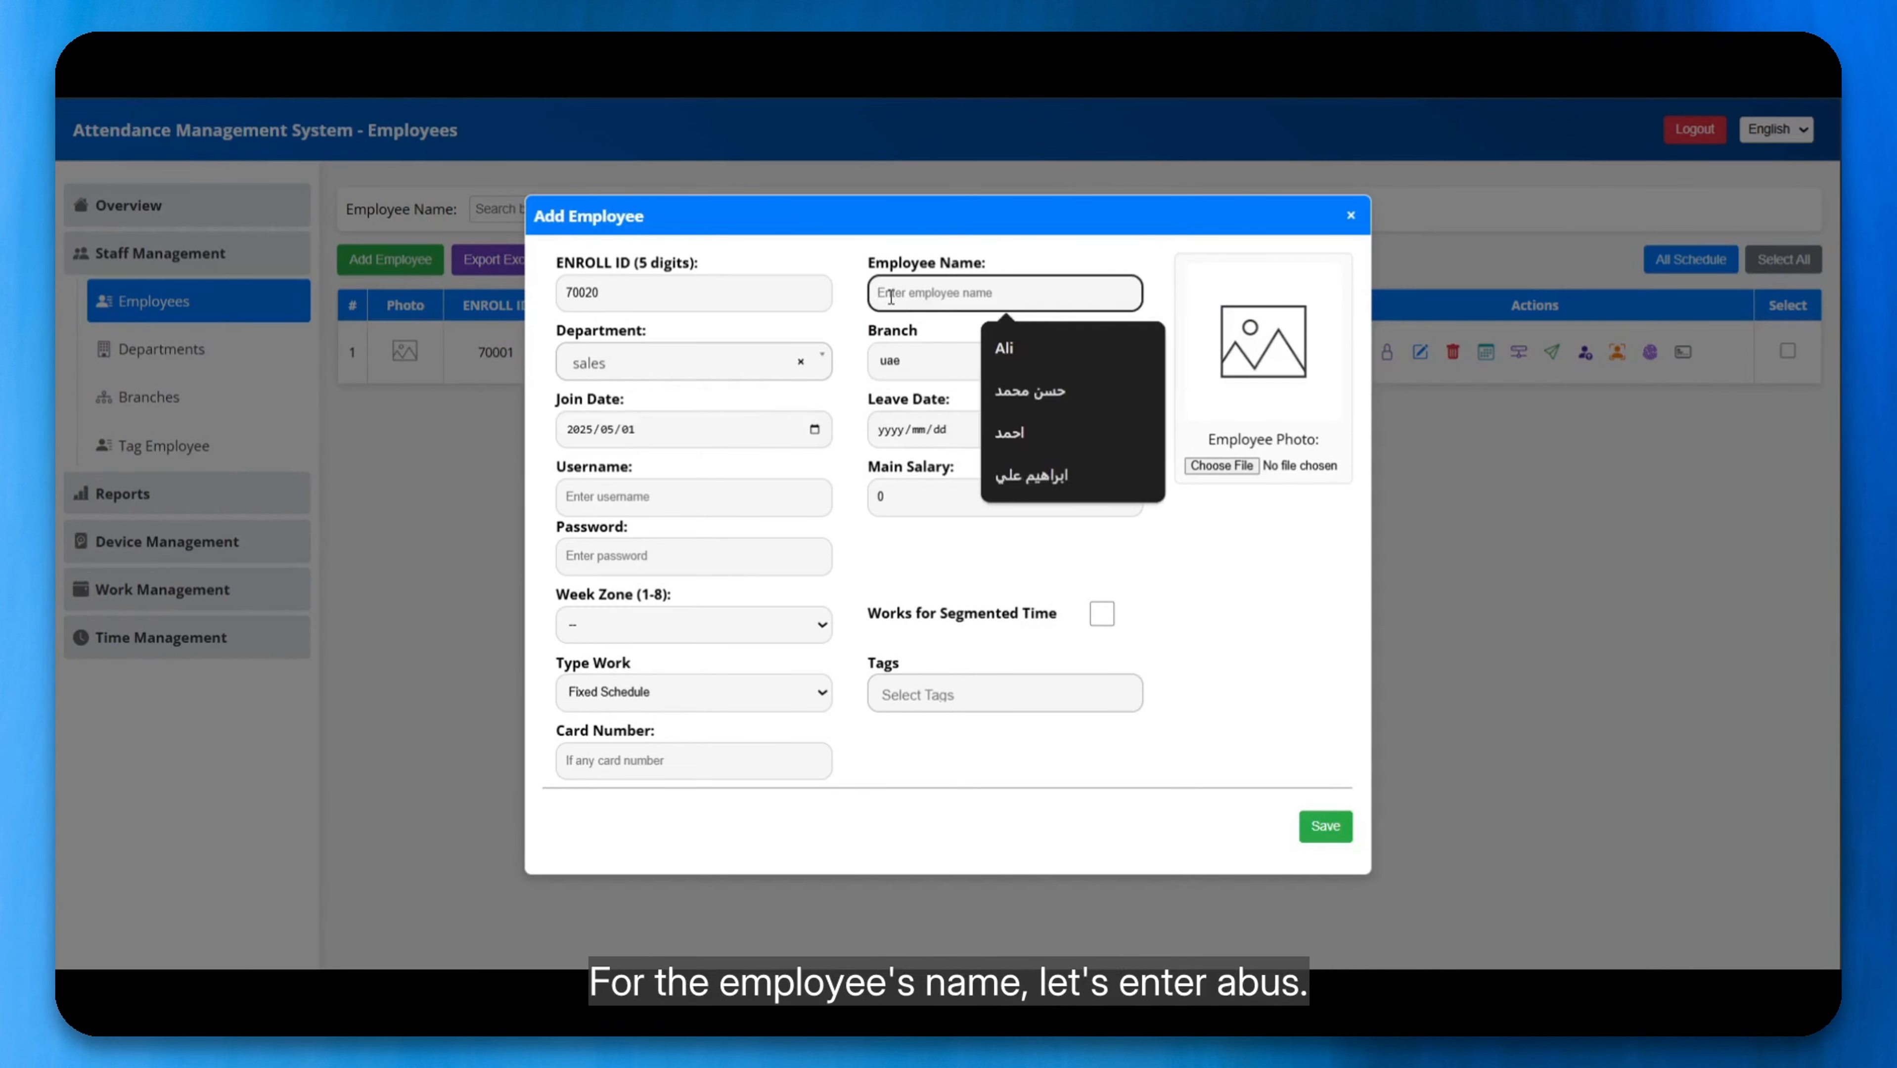
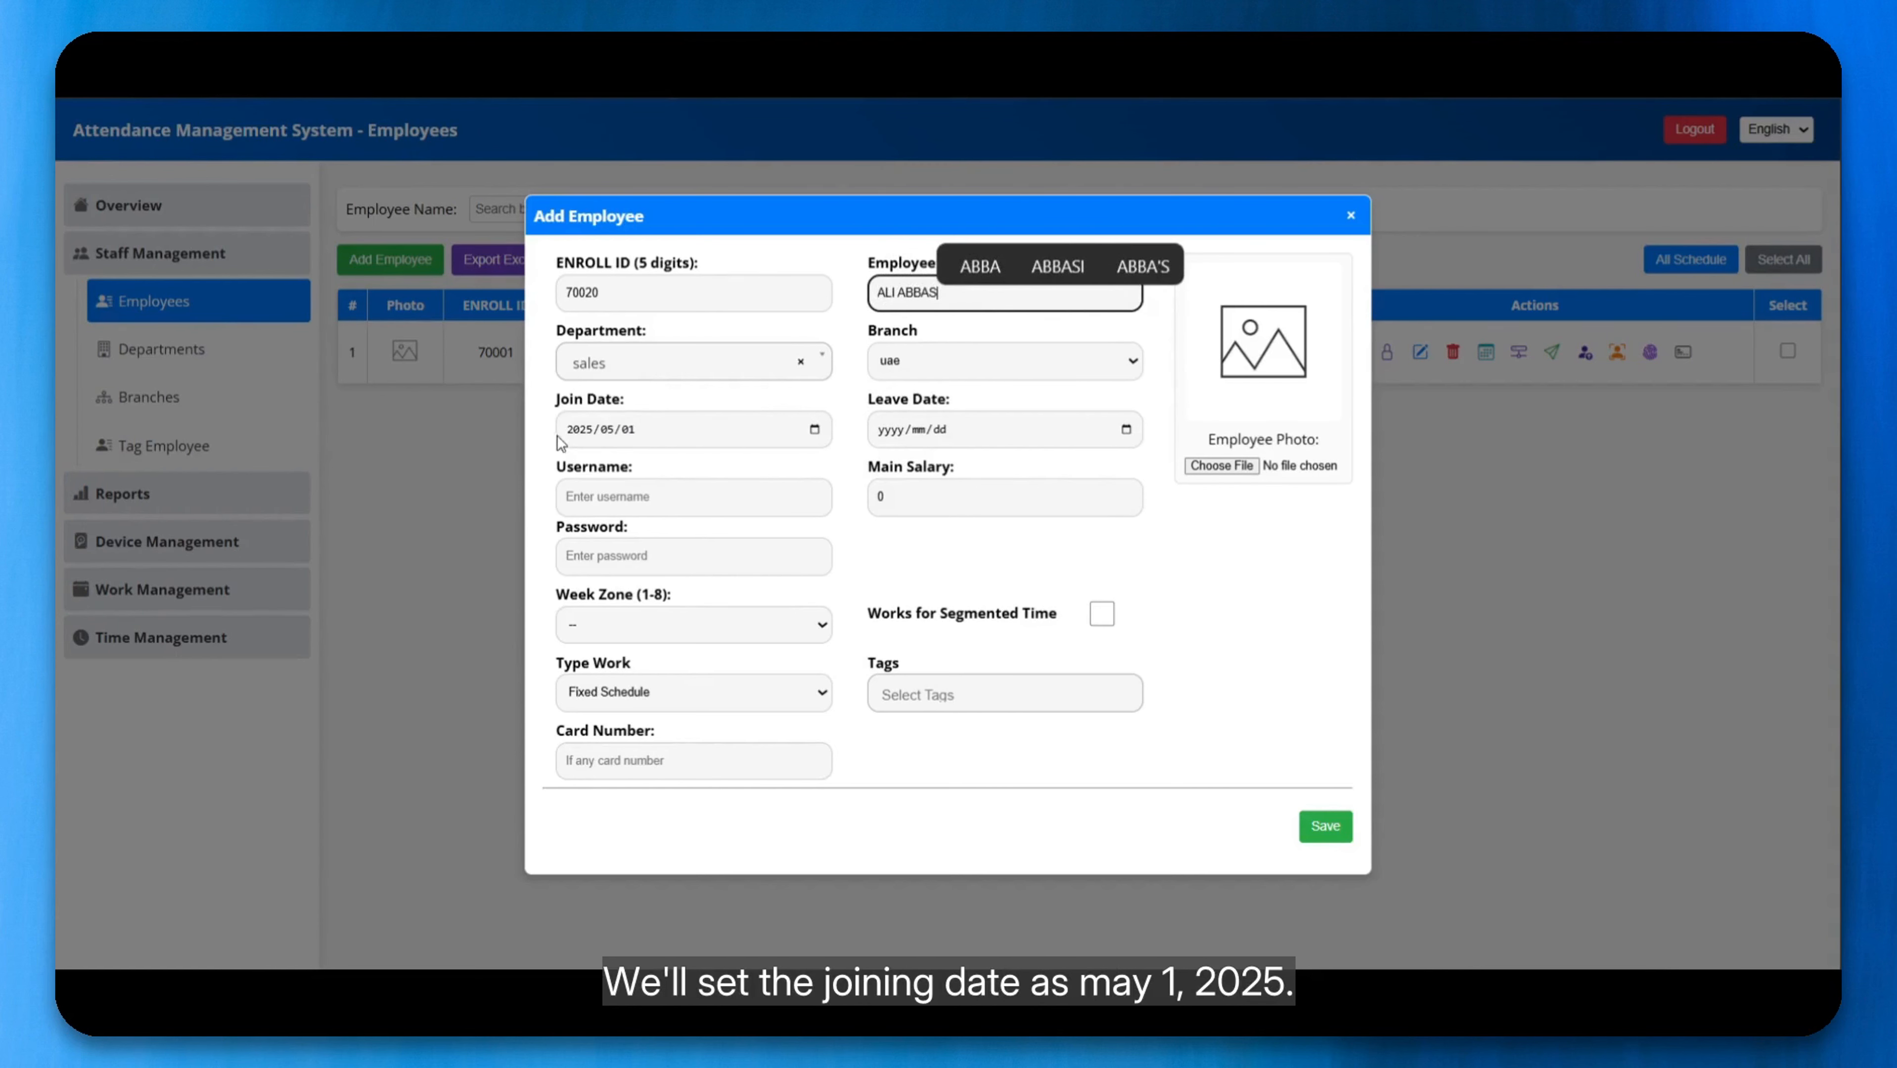
Step: Set the new employee's username to USER1 and enter the account password
{"action": "left_click", "coordinate": [610, 499]}
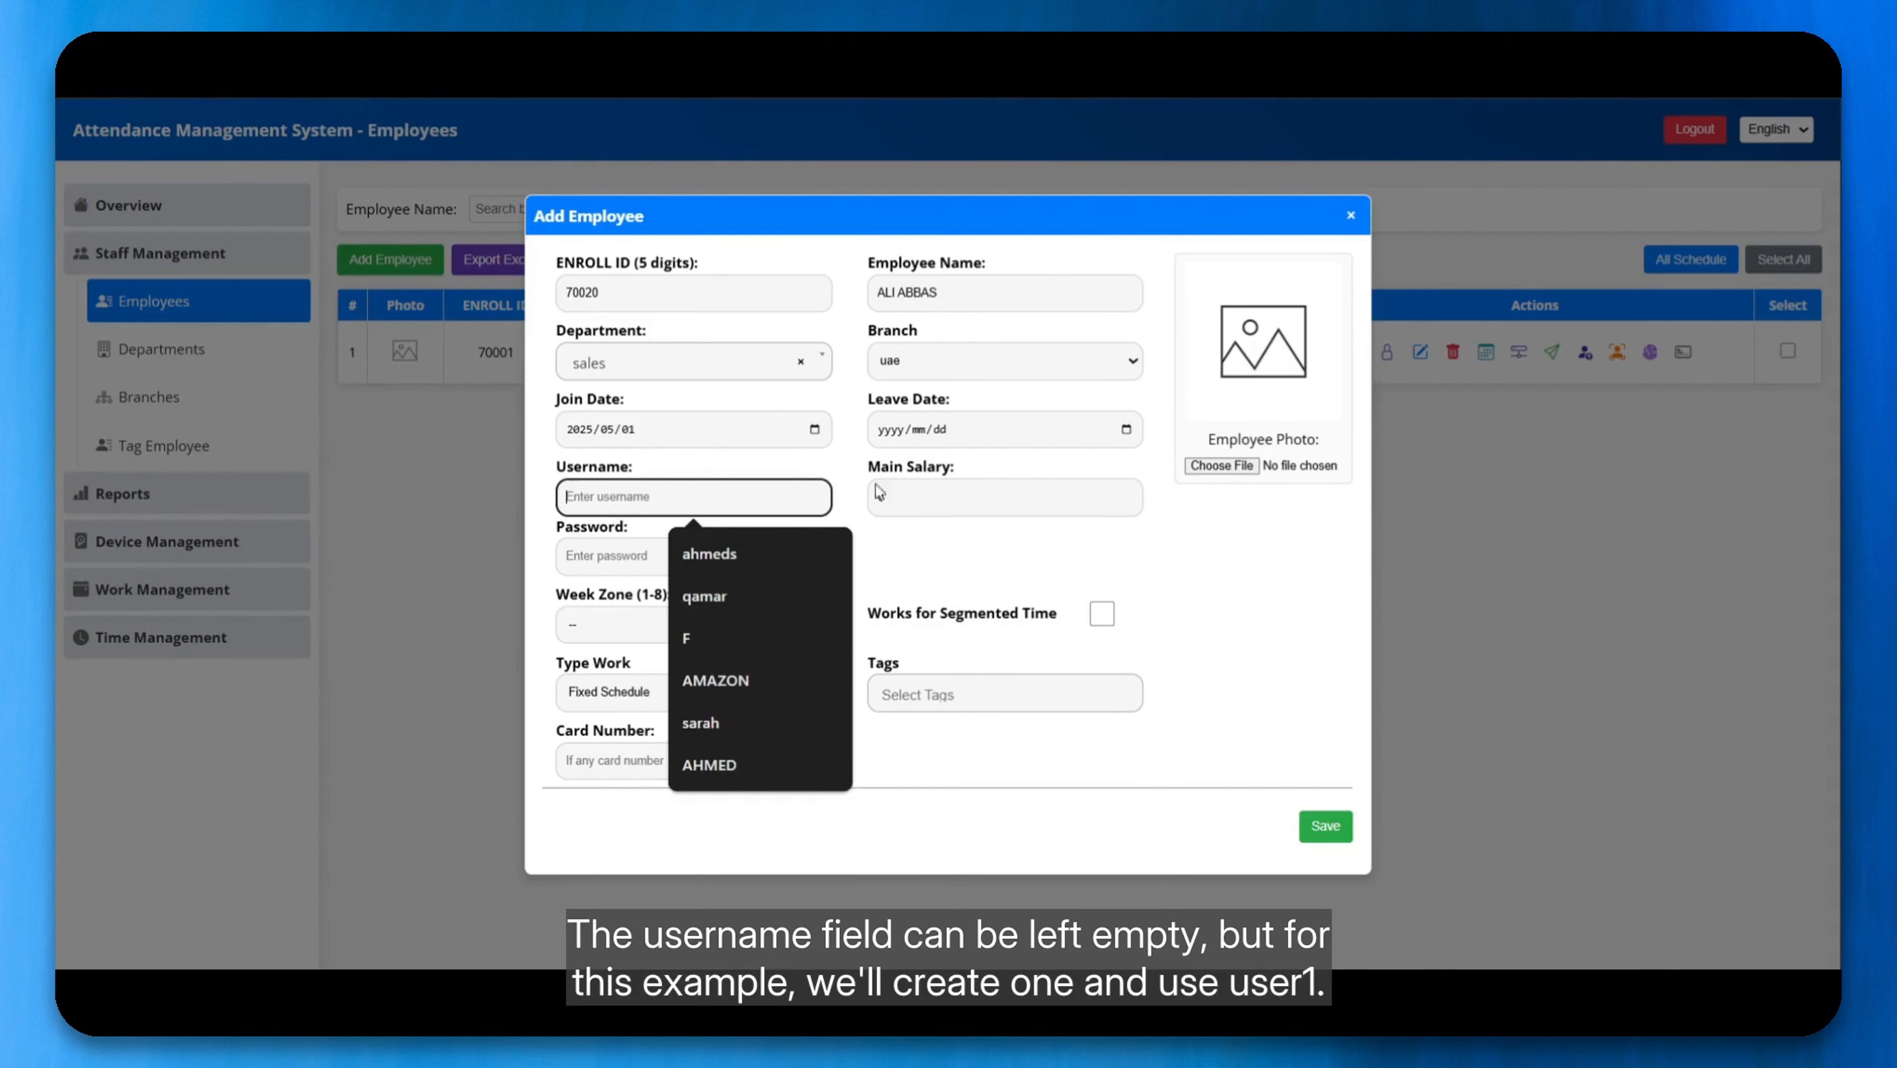
{"action": "left_click", "coordinate": [902, 564]}
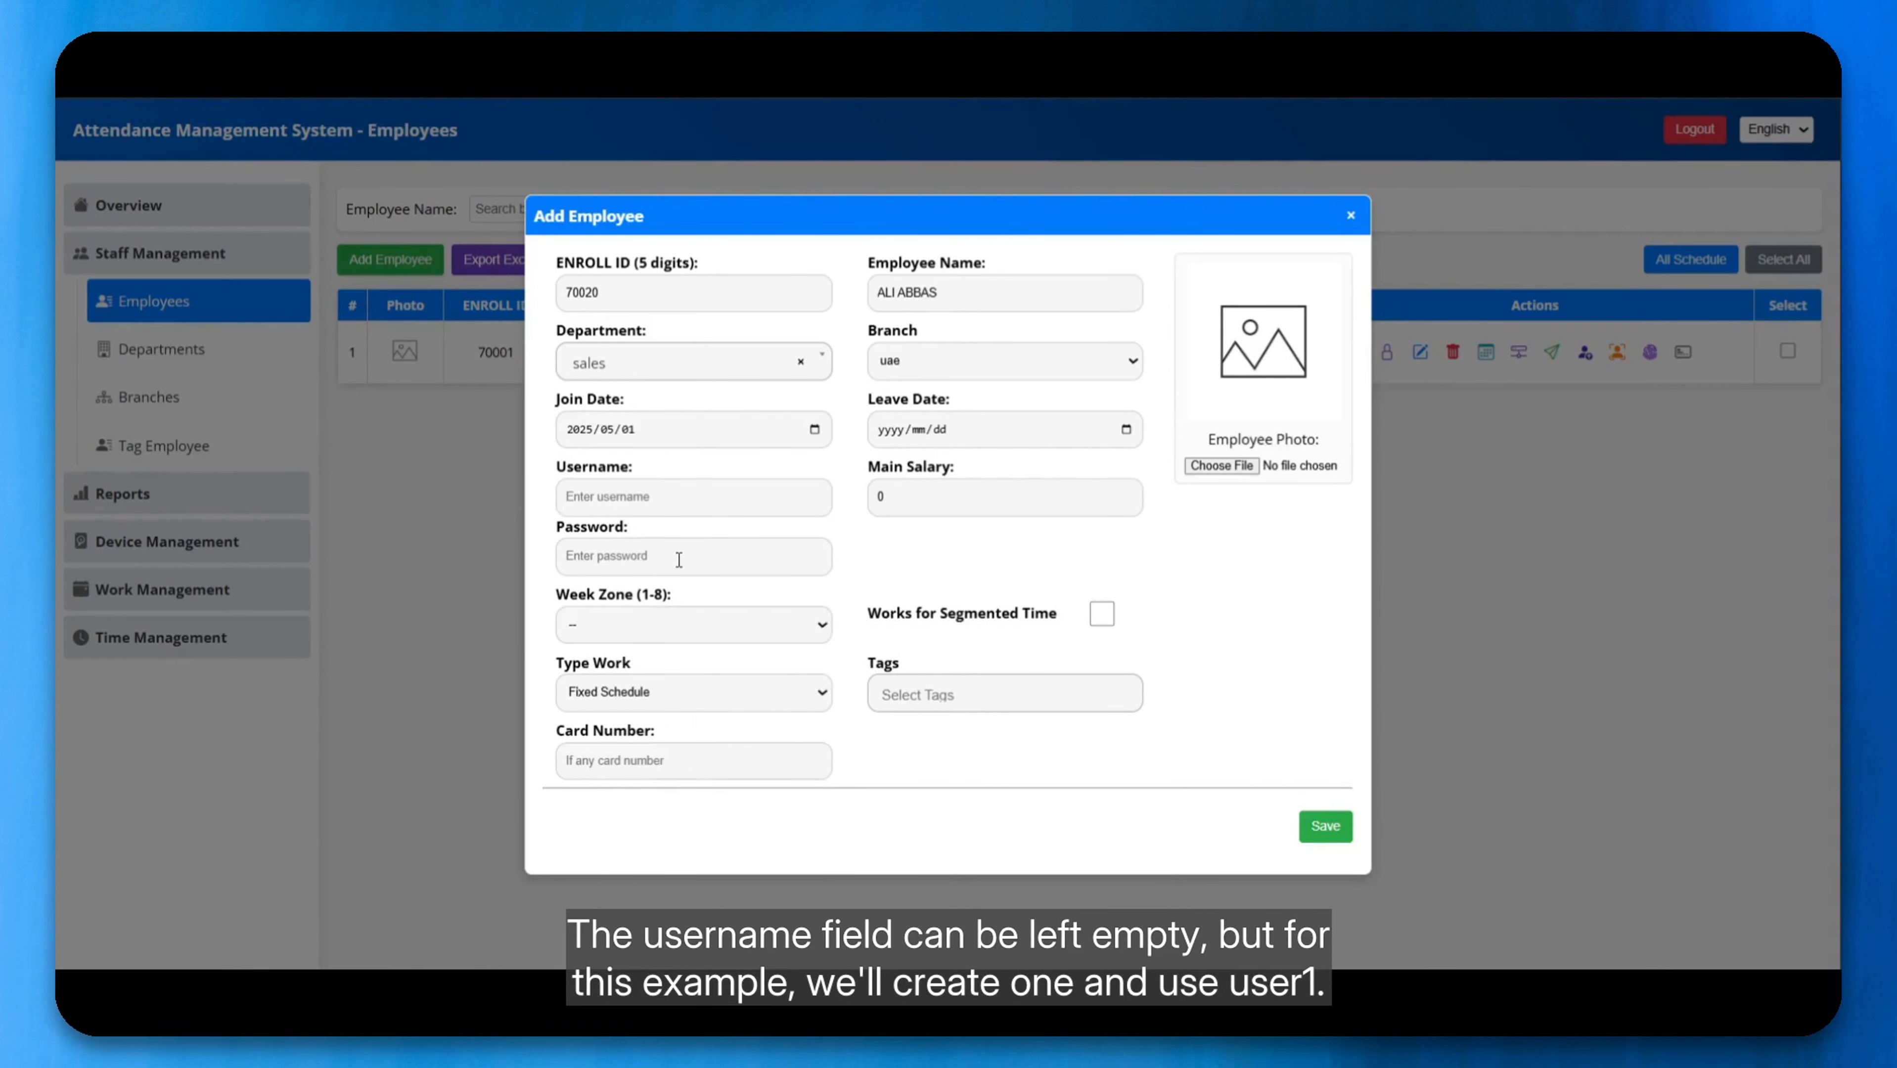
{"action": "left_click", "coordinate": [651, 499]}
{"action": "type", "text": "USER1"}
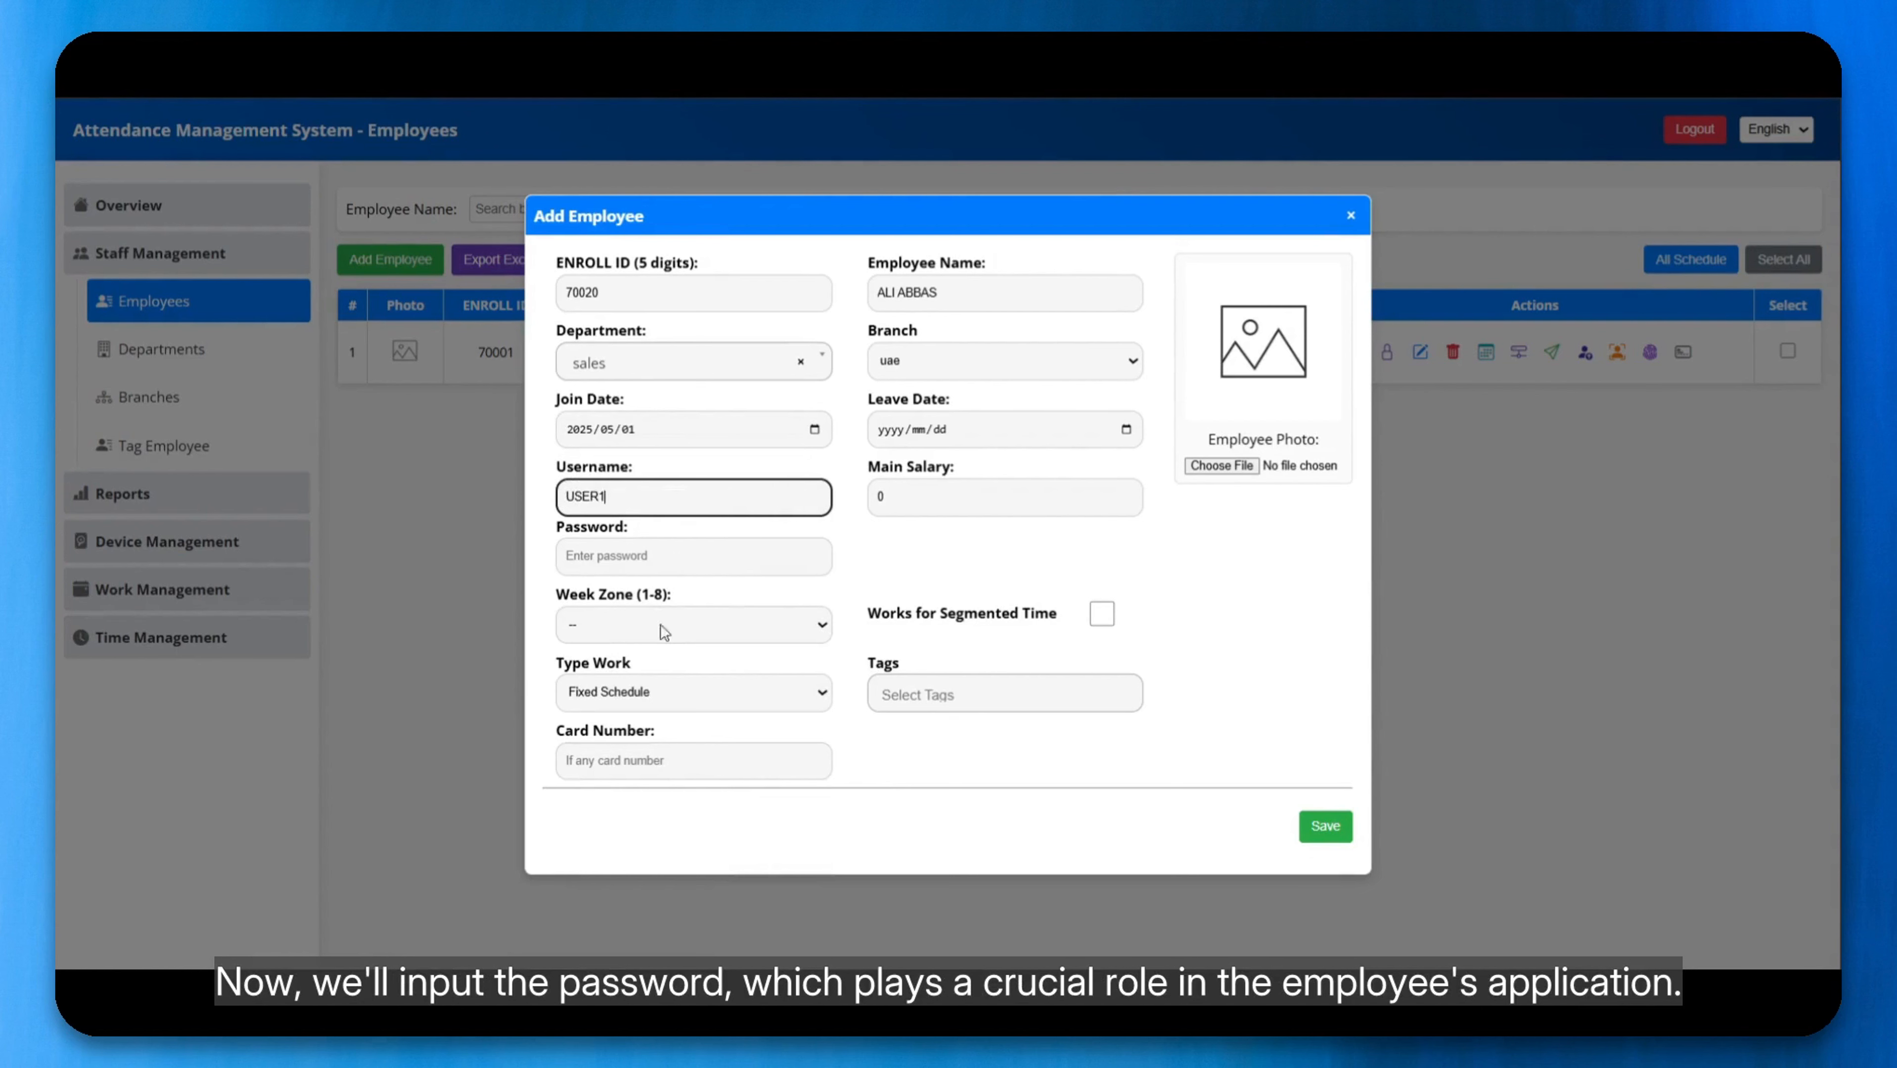
{"action": "left_click", "coordinate": [611, 558]}
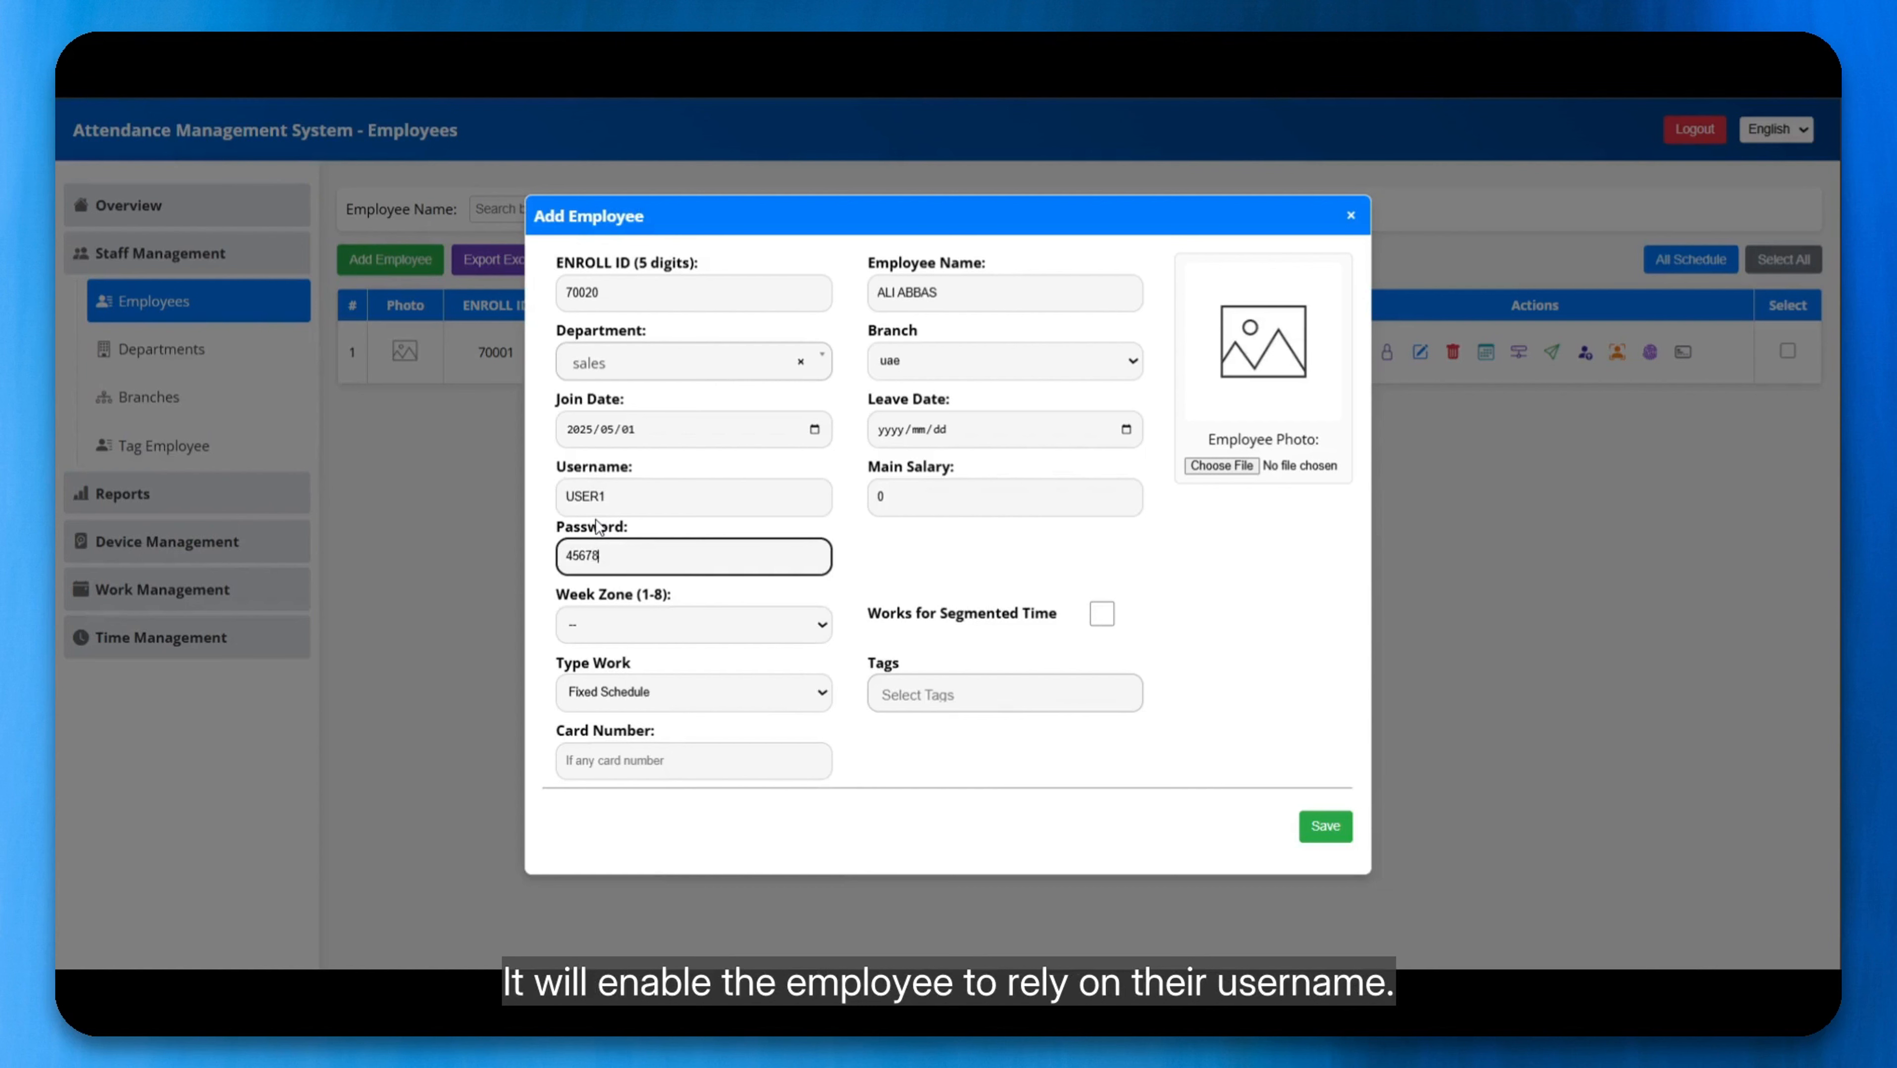
{"action": "double_click", "coordinate": [612, 496]}
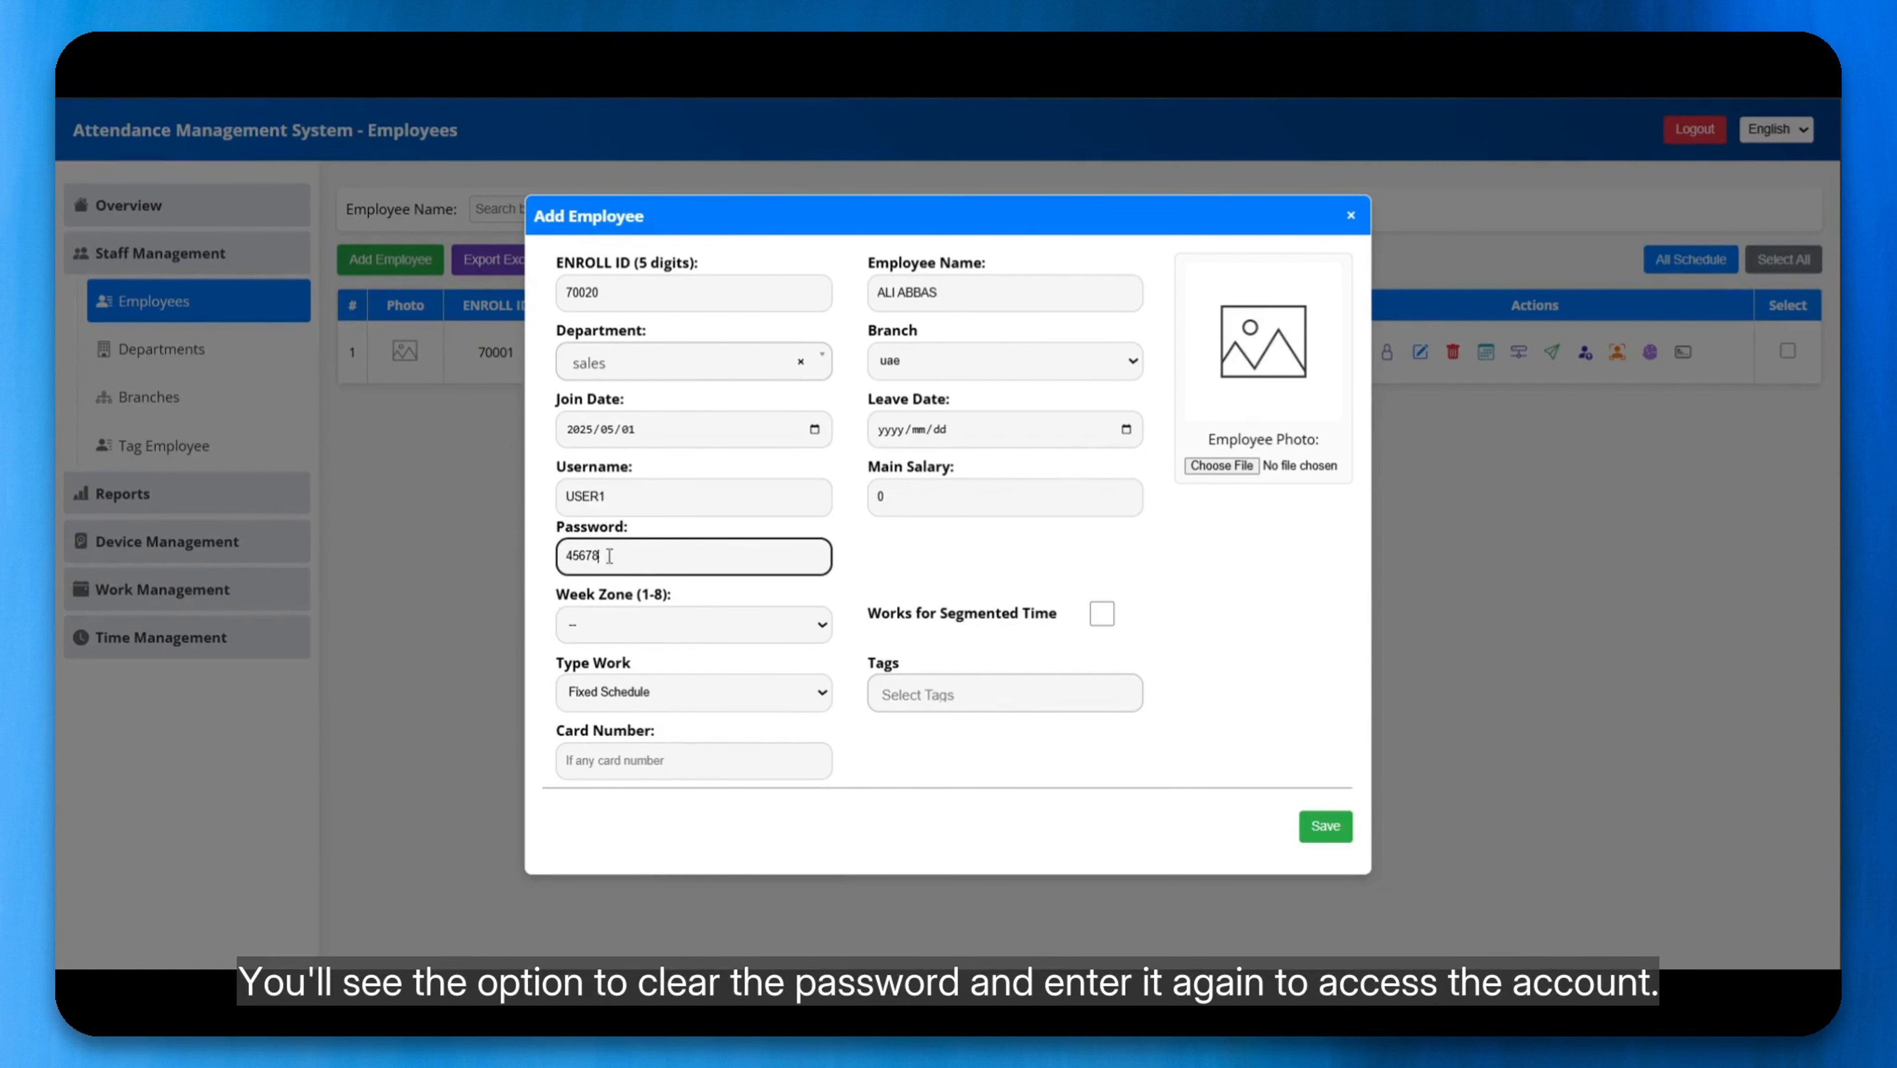
{"action": "double_click", "coordinate": [634, 557]}
{"action": "left_click", "coordinate": [639, 563]}
Step: Assign the employee to week zone 1 and choose Fixed Schedule as the work type
{"action": "left_click", "coordinate": [645, 624]}
{"action": "left_click", "coordinate": [620, 684]}
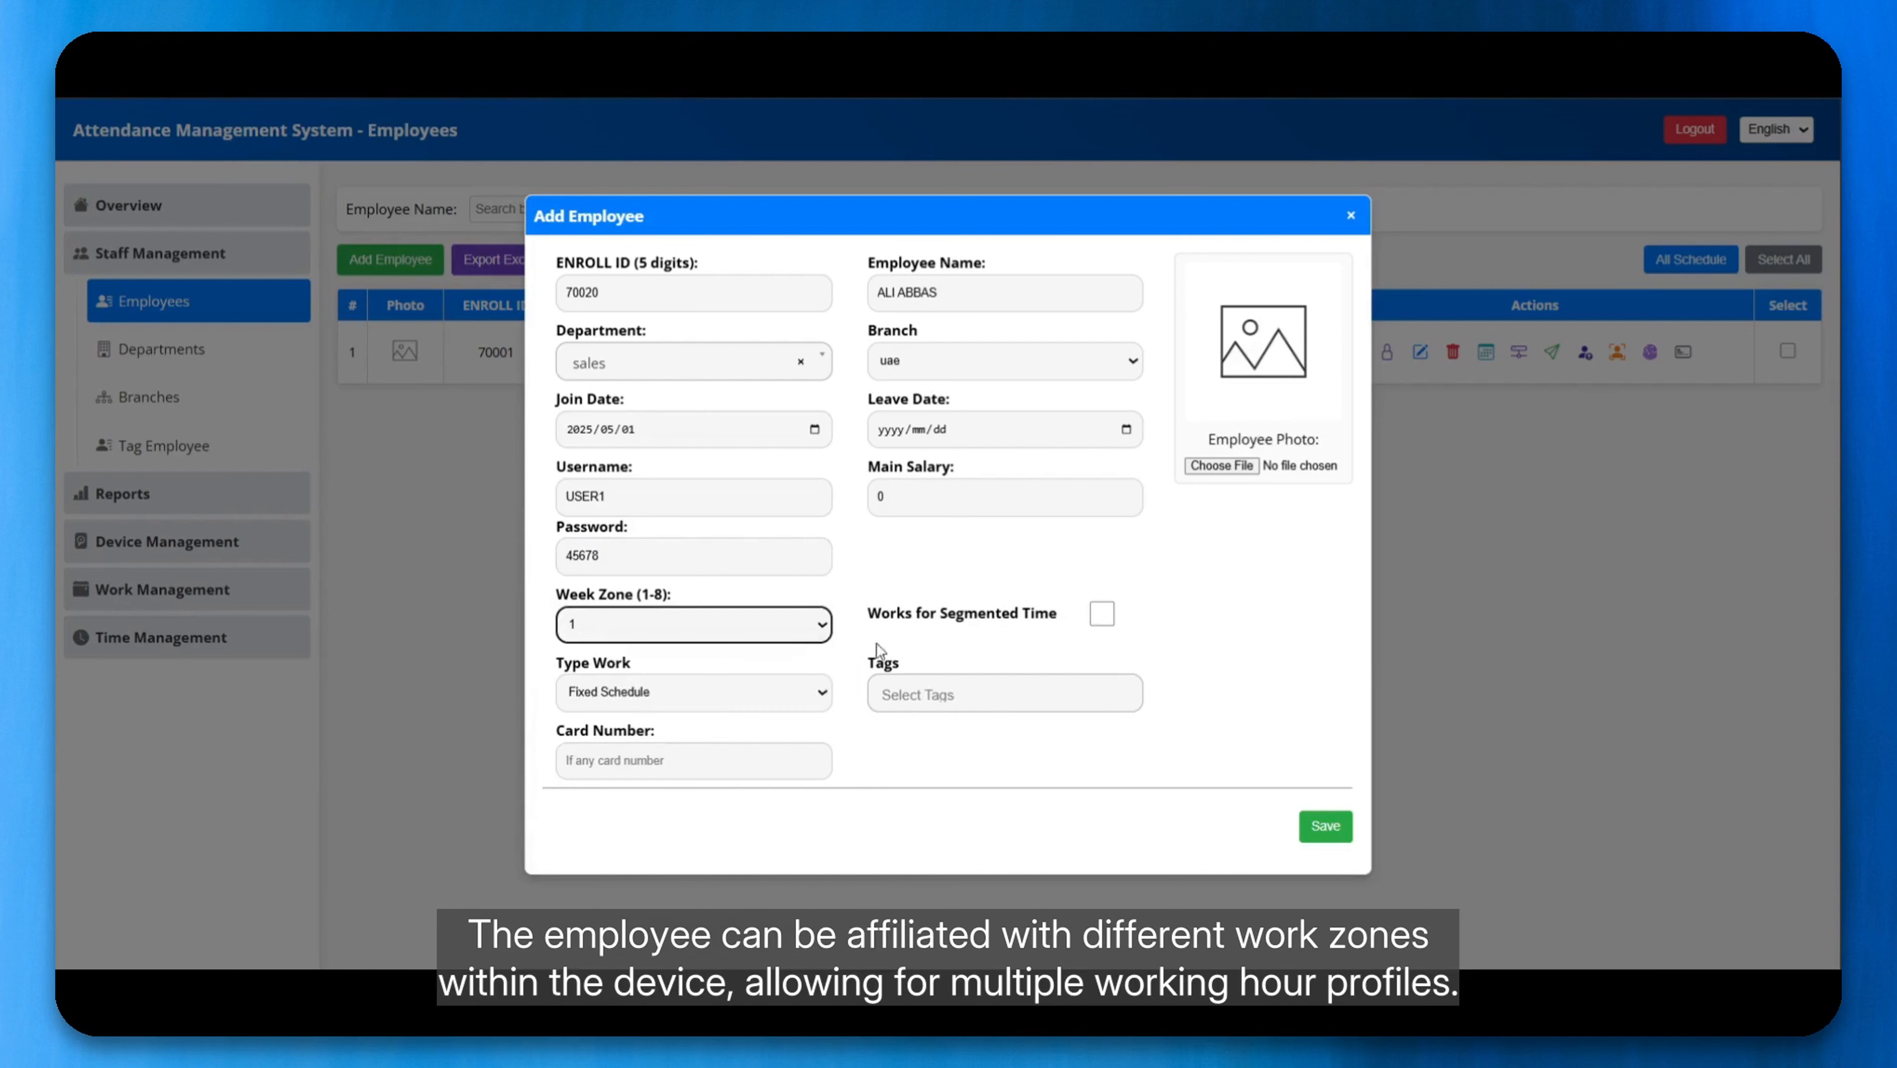
{"action": "left_click", "coordinate": [877, 568]}
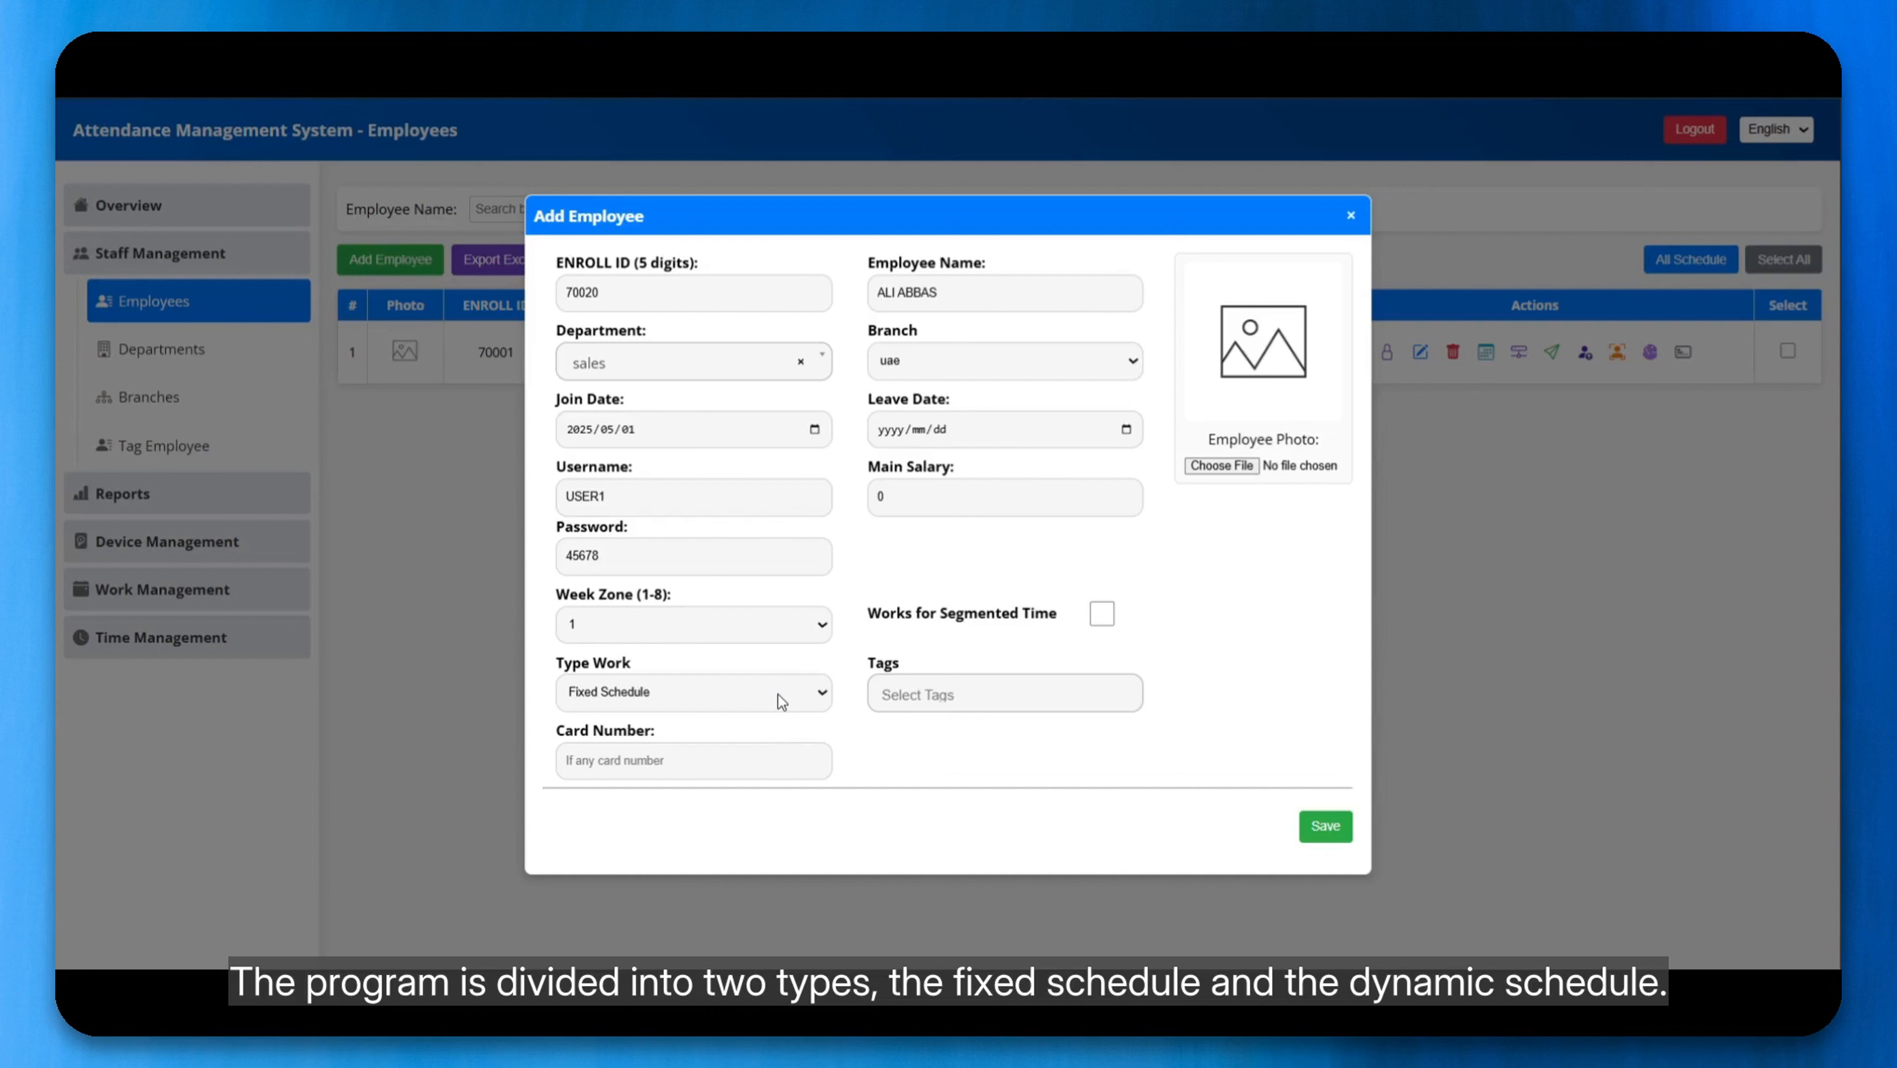
{"action": "left_click", "coordinate": [781, 702]}
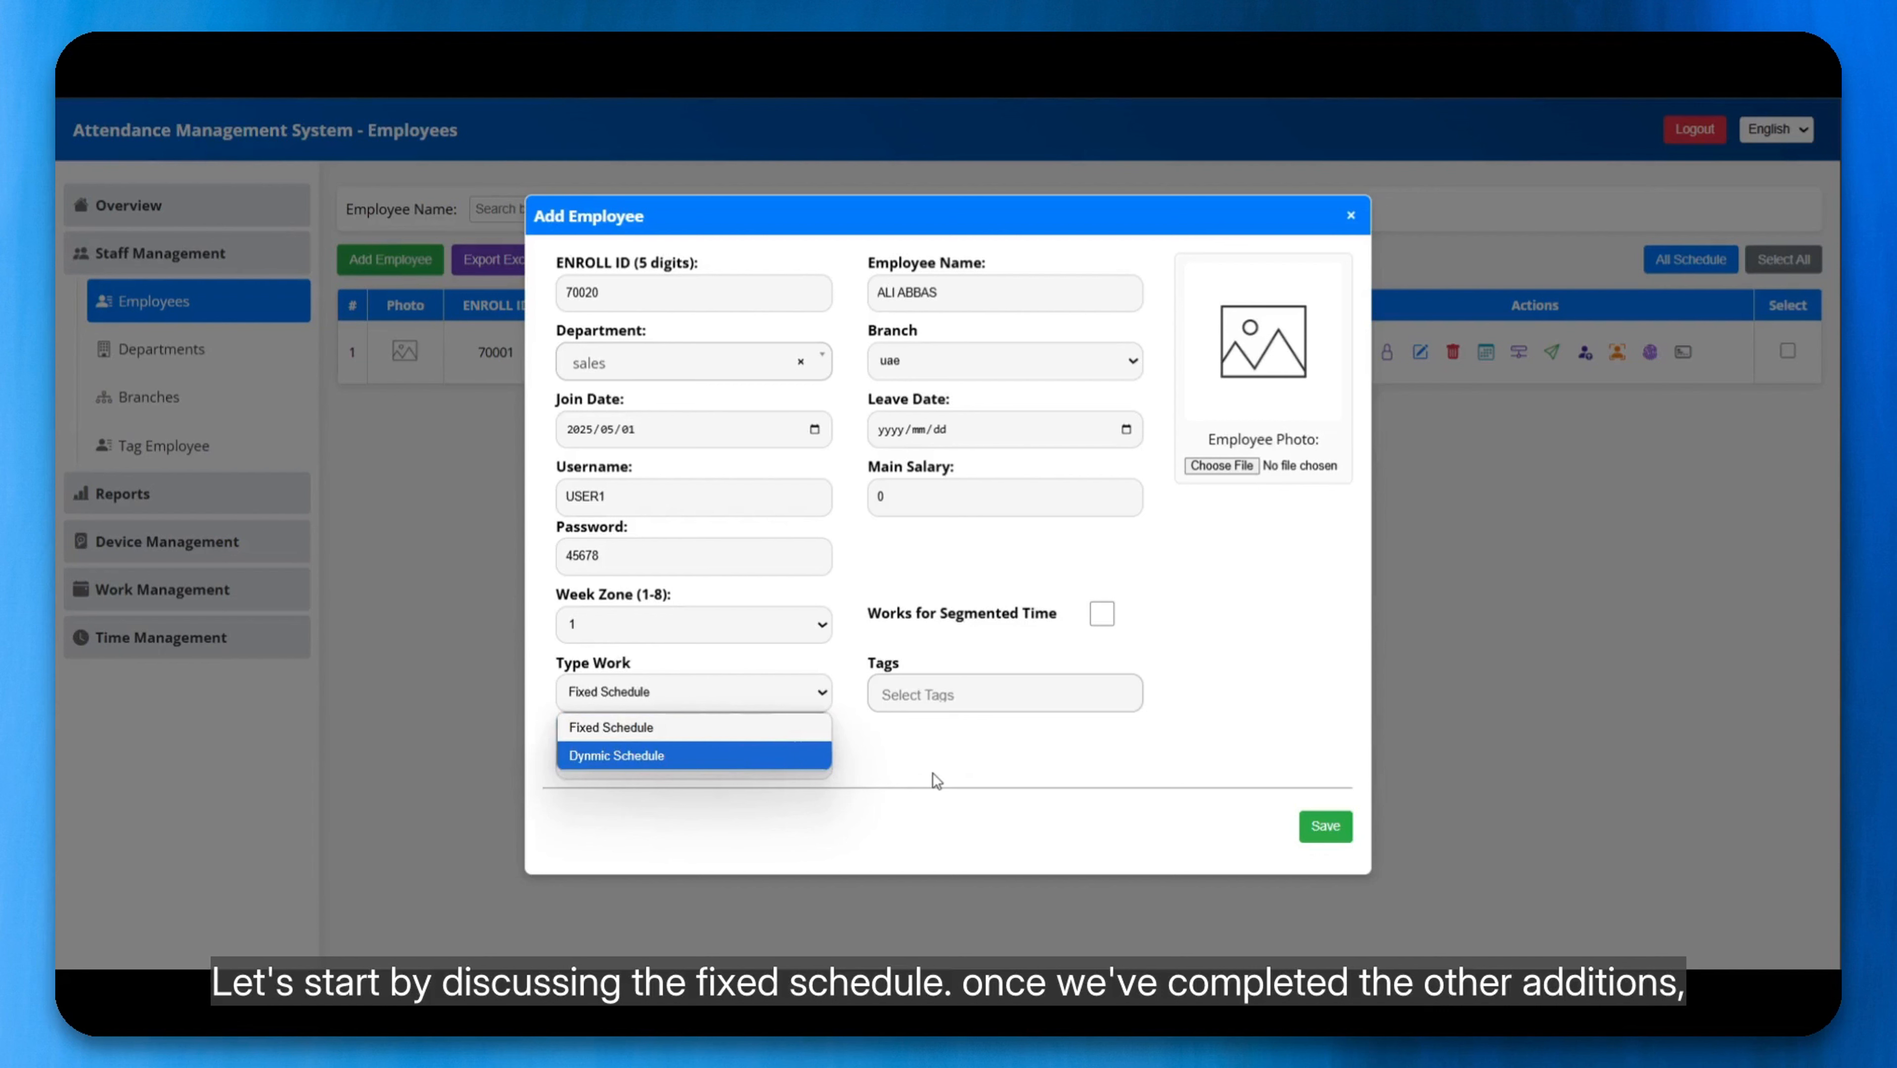
{"action": "left_click", "coordinate": [666, 727]}
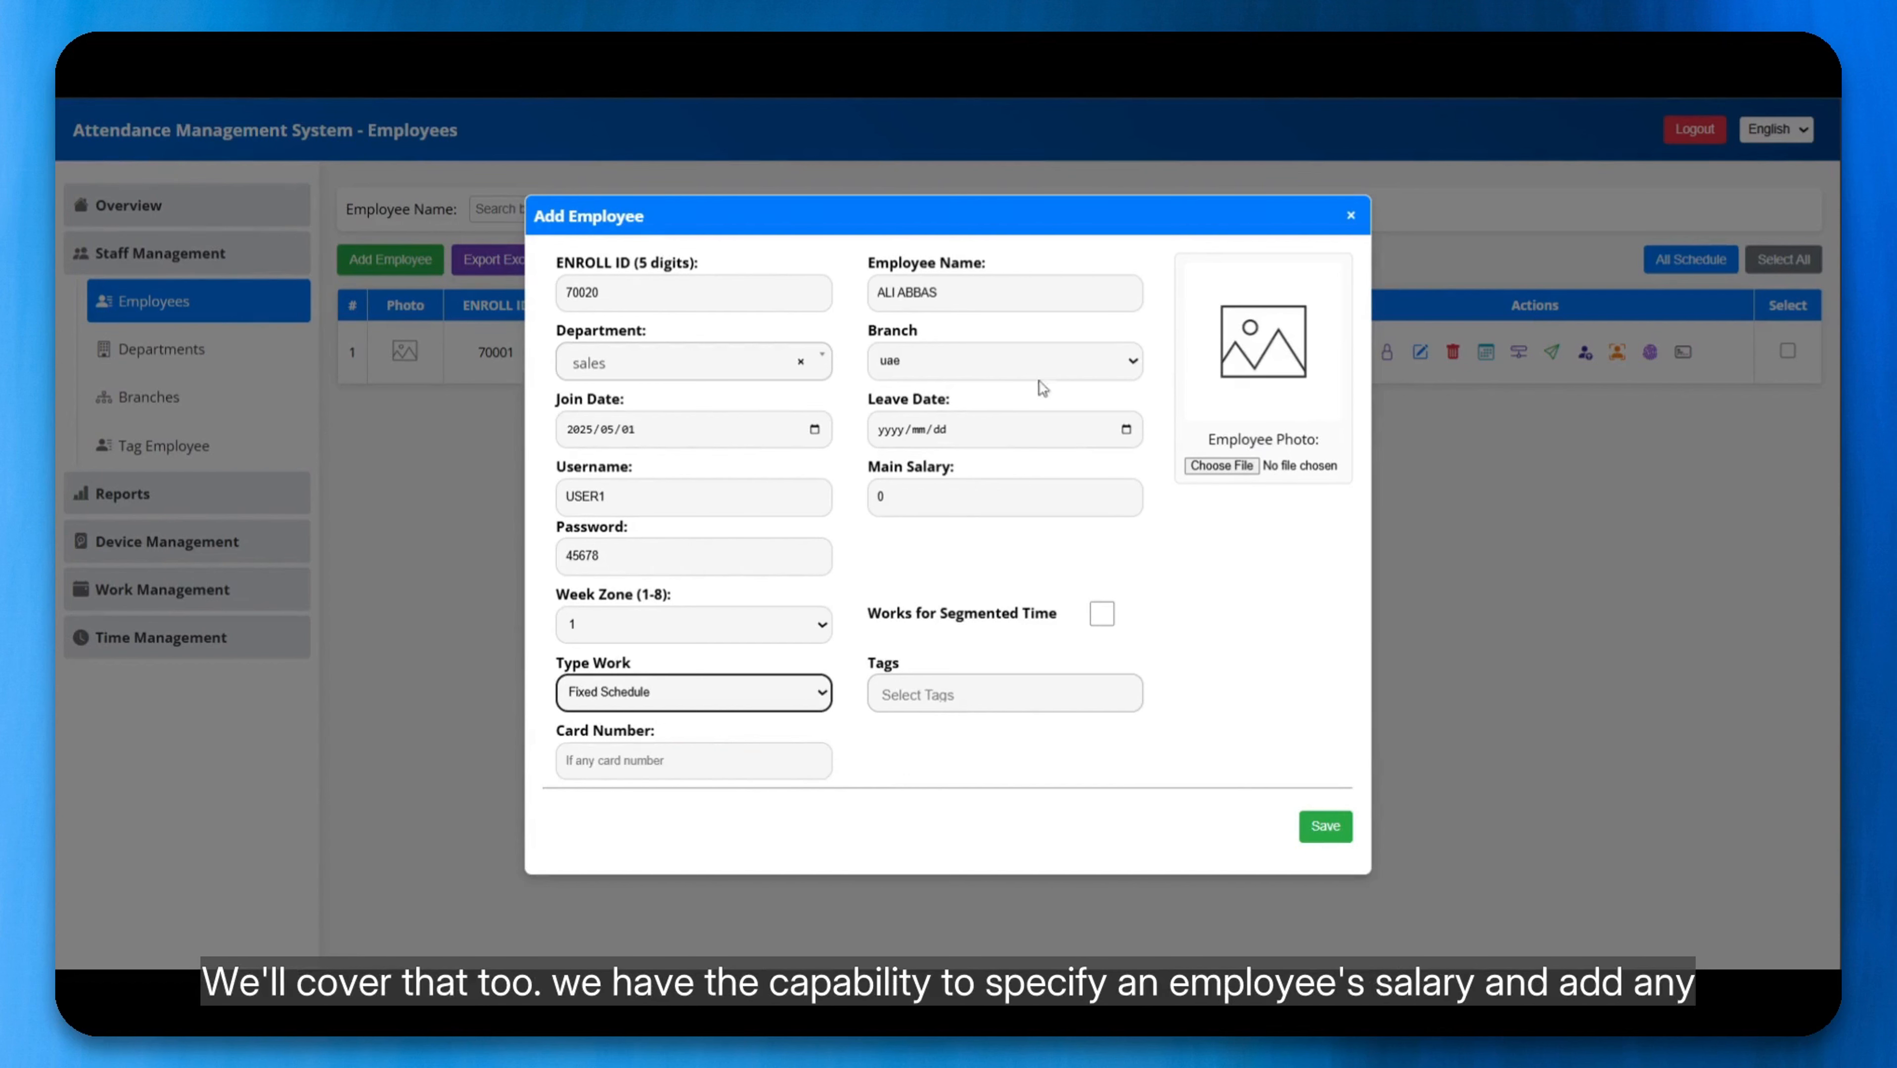
Step: Set the main salary to 1000 and save the new employee with the tags and card number left empty
{"action": "double_click", "coordinate": [929, 485]}
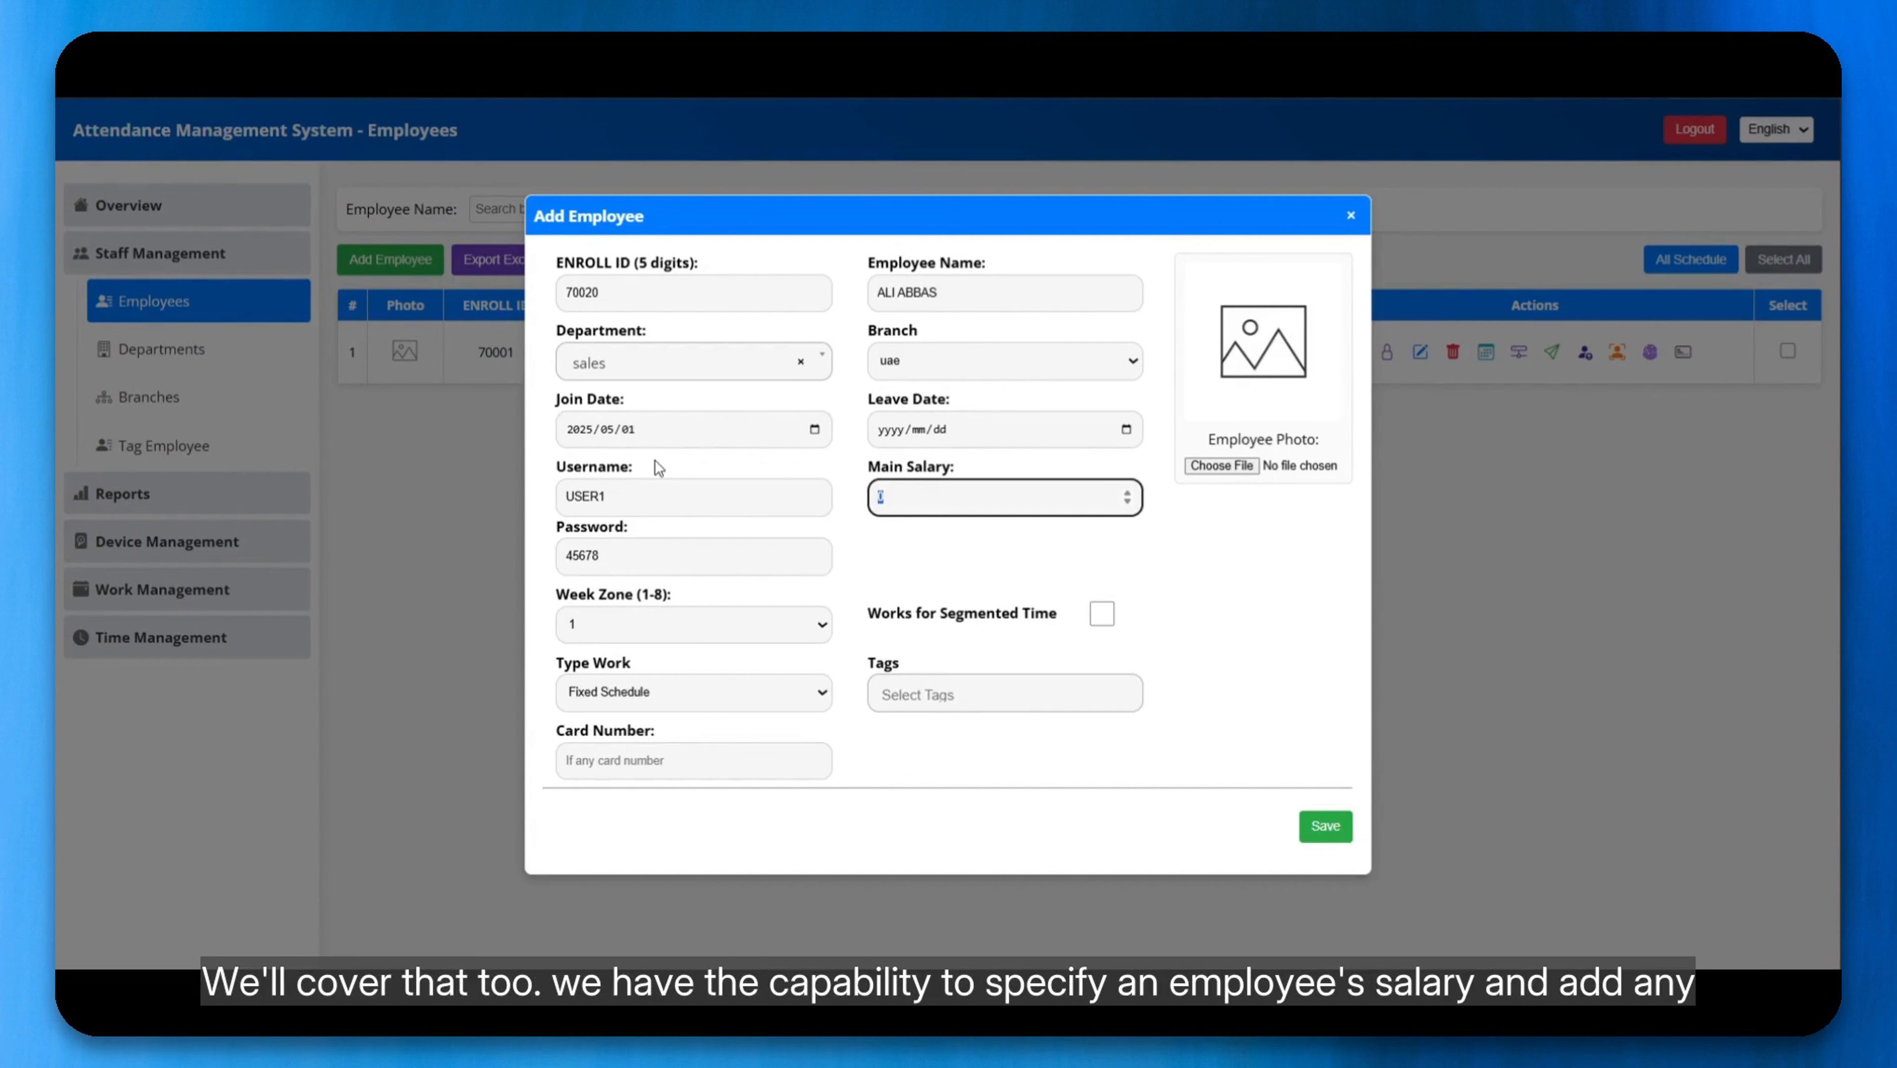
{"action": "type", "text": "1000"}
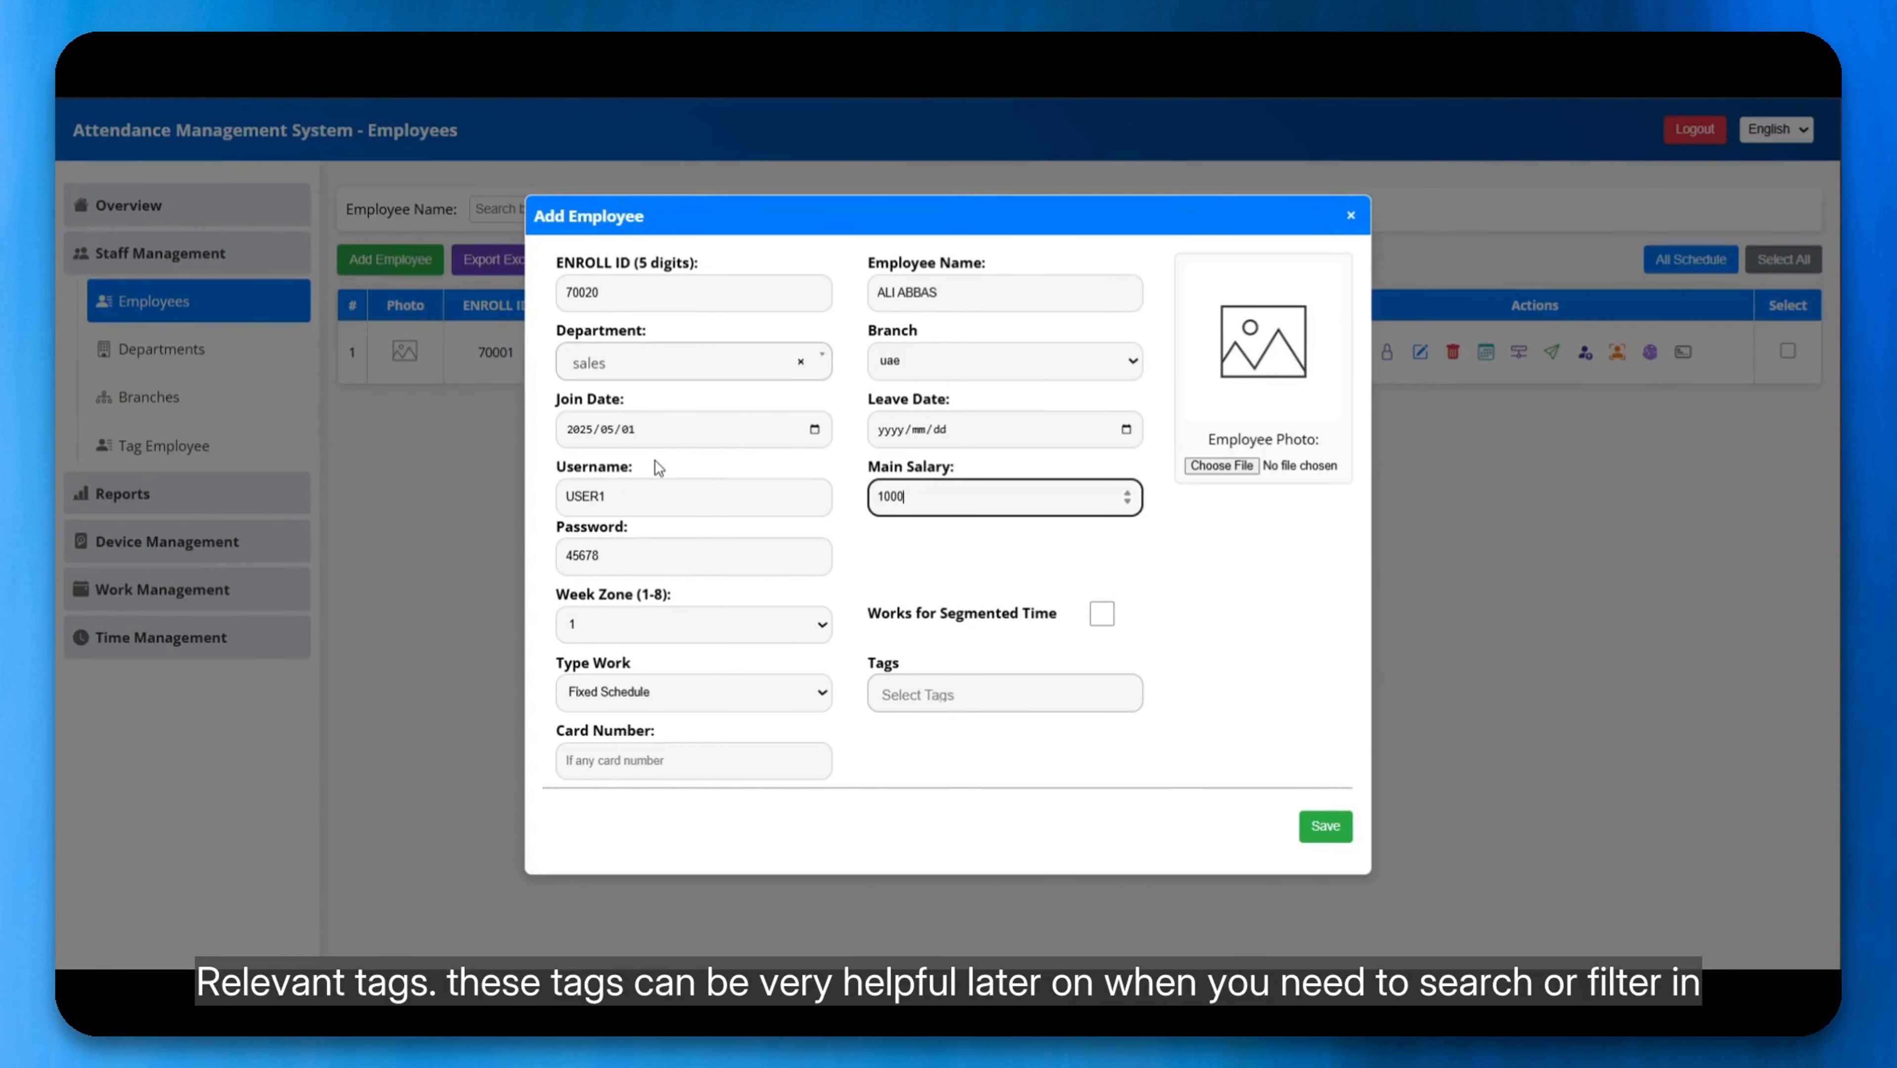
{"action": "left_click", "coordinate": [916, 688]}
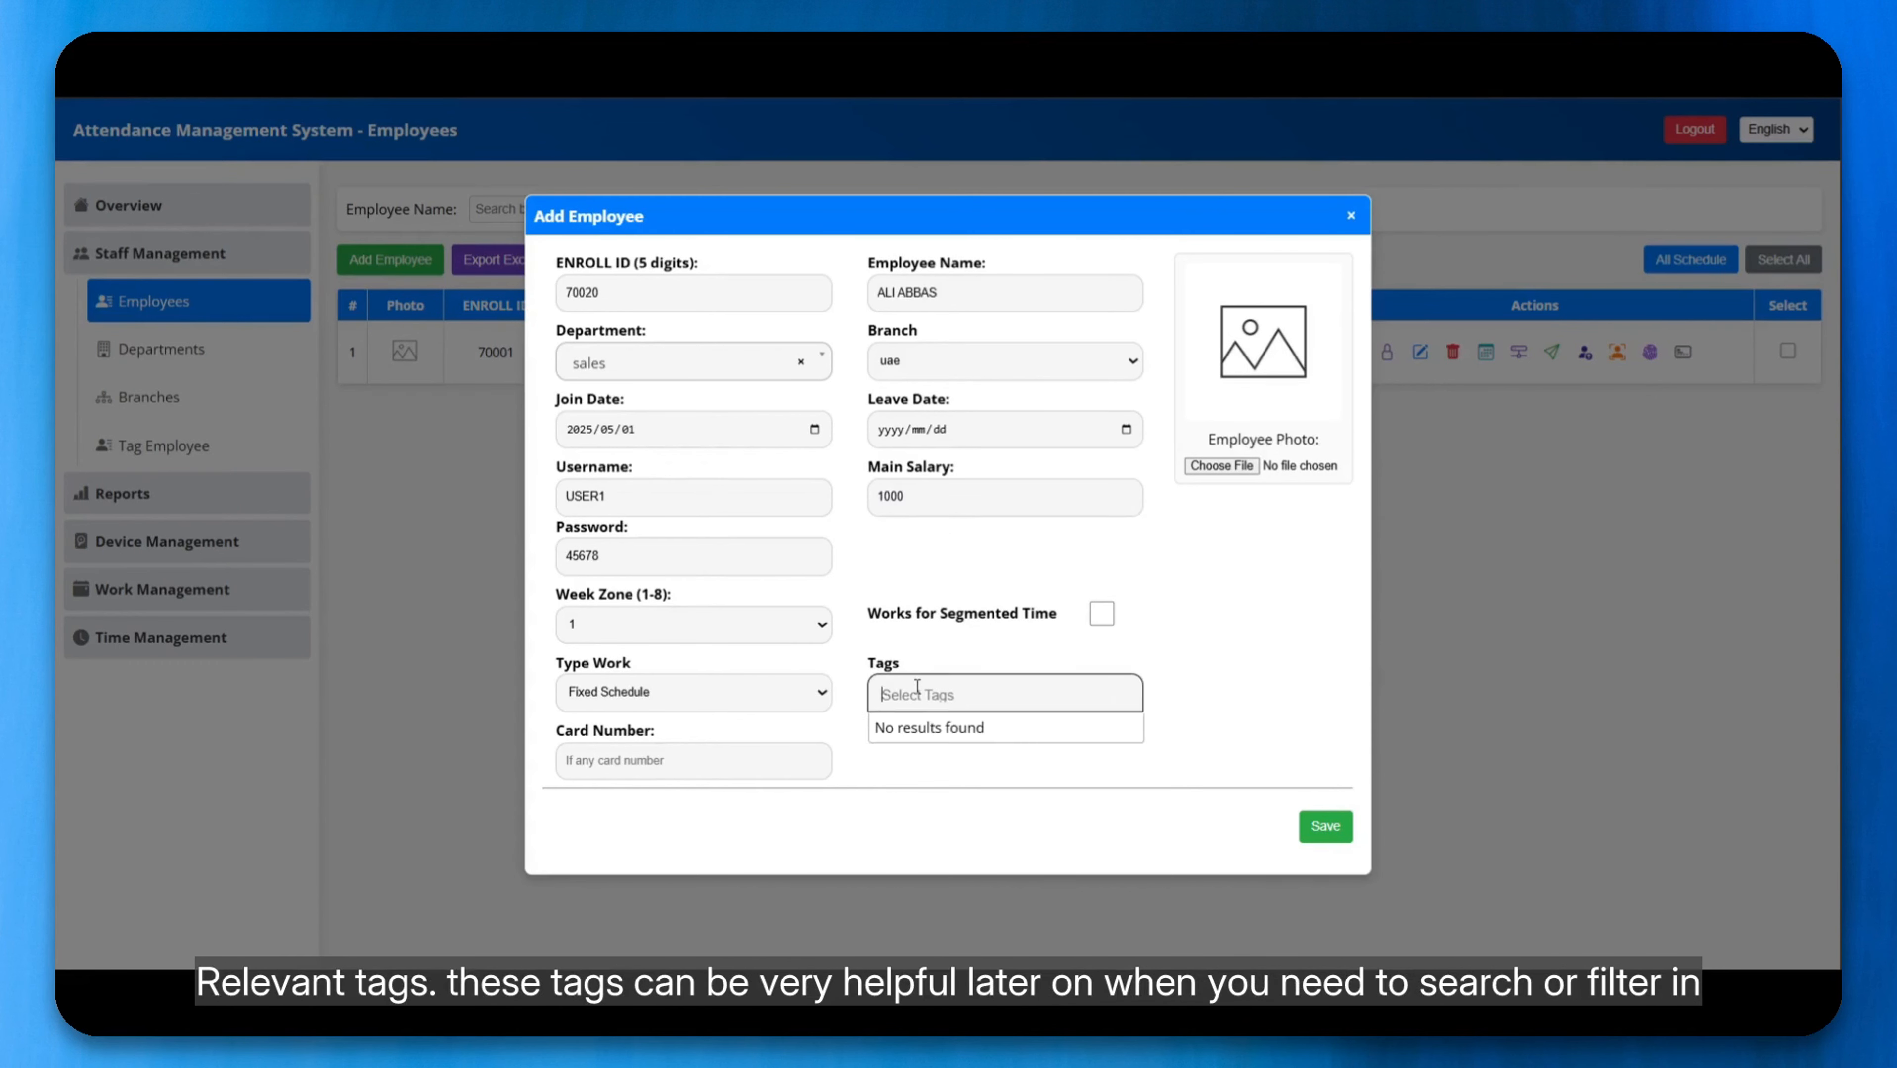
{"action": "left_click", "coordinate": [1277, 696]}
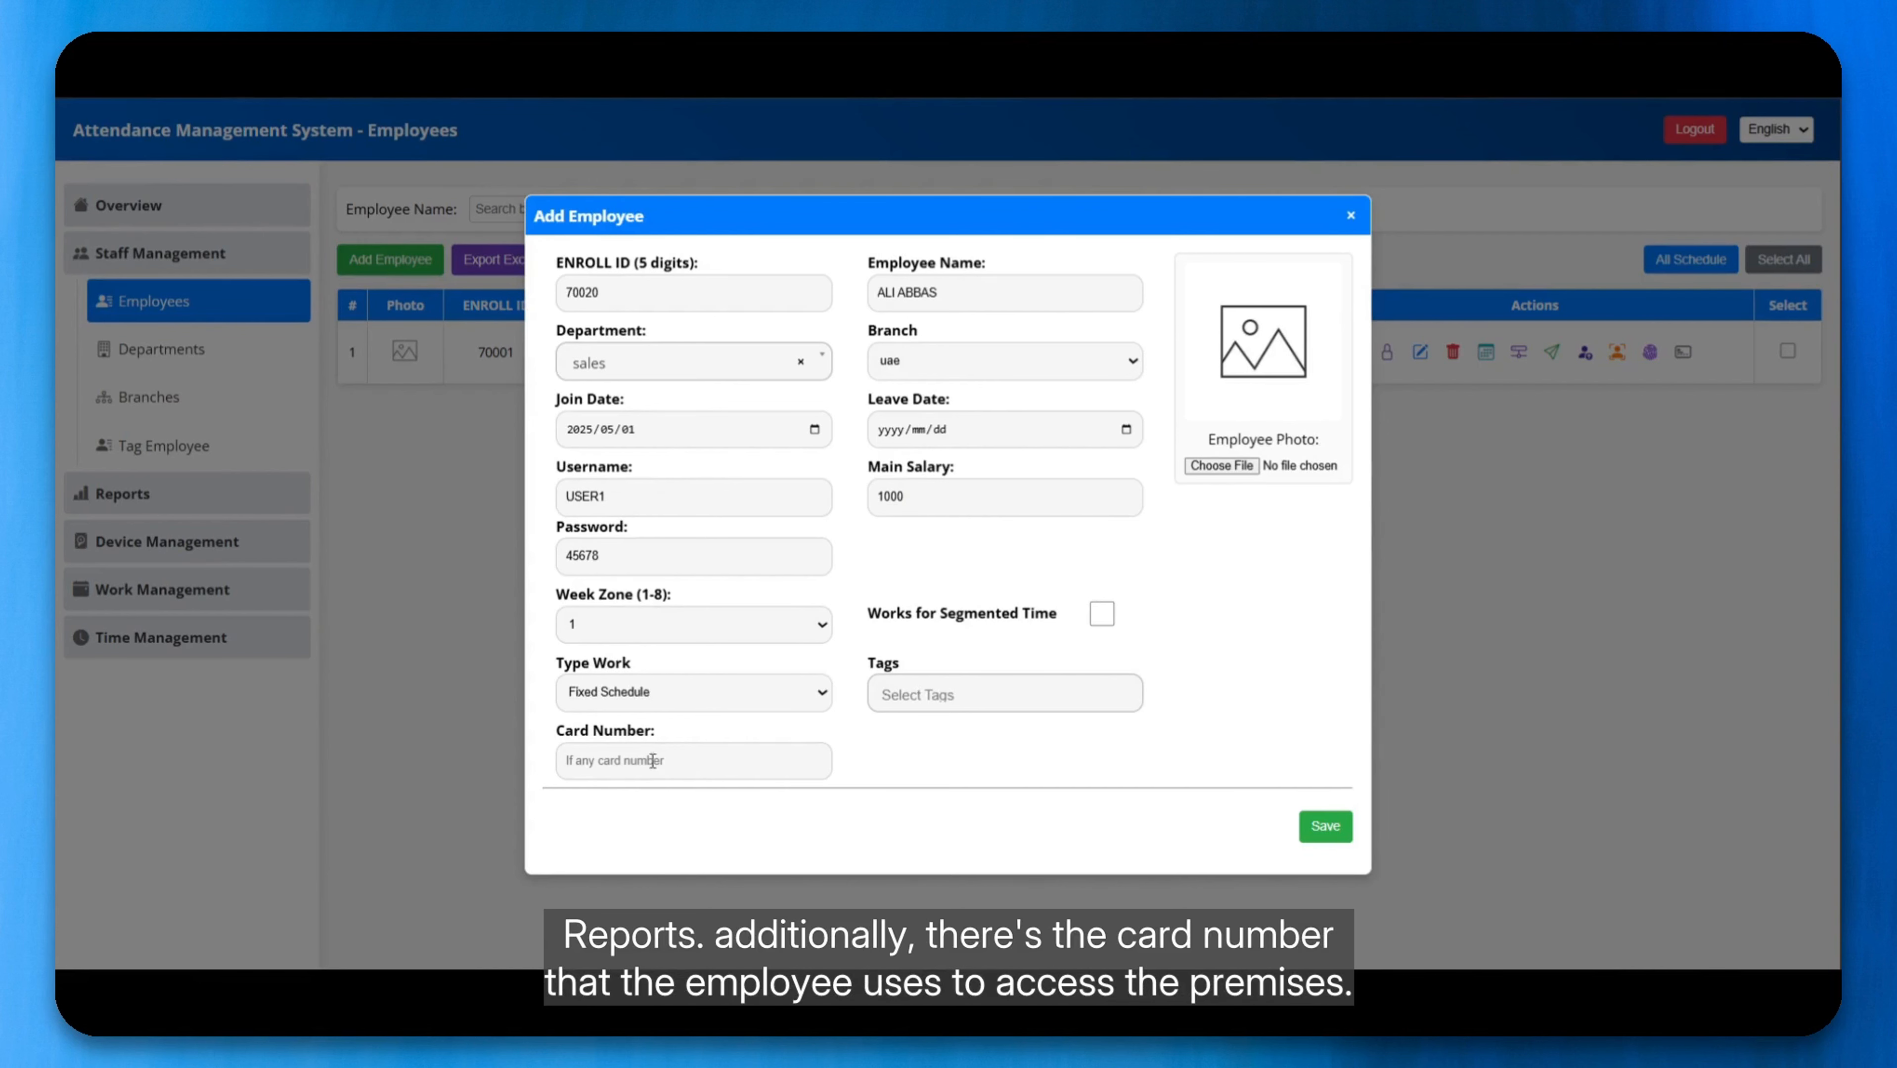
{"action": "left_click", "coordinate": [615, 771]}
{"action": "left_click", "coordinate": [887, 768]}
{"action": "scroll", "coordinate": [887, 766], "scroll_direction": "down", "scroll_amount": 1}
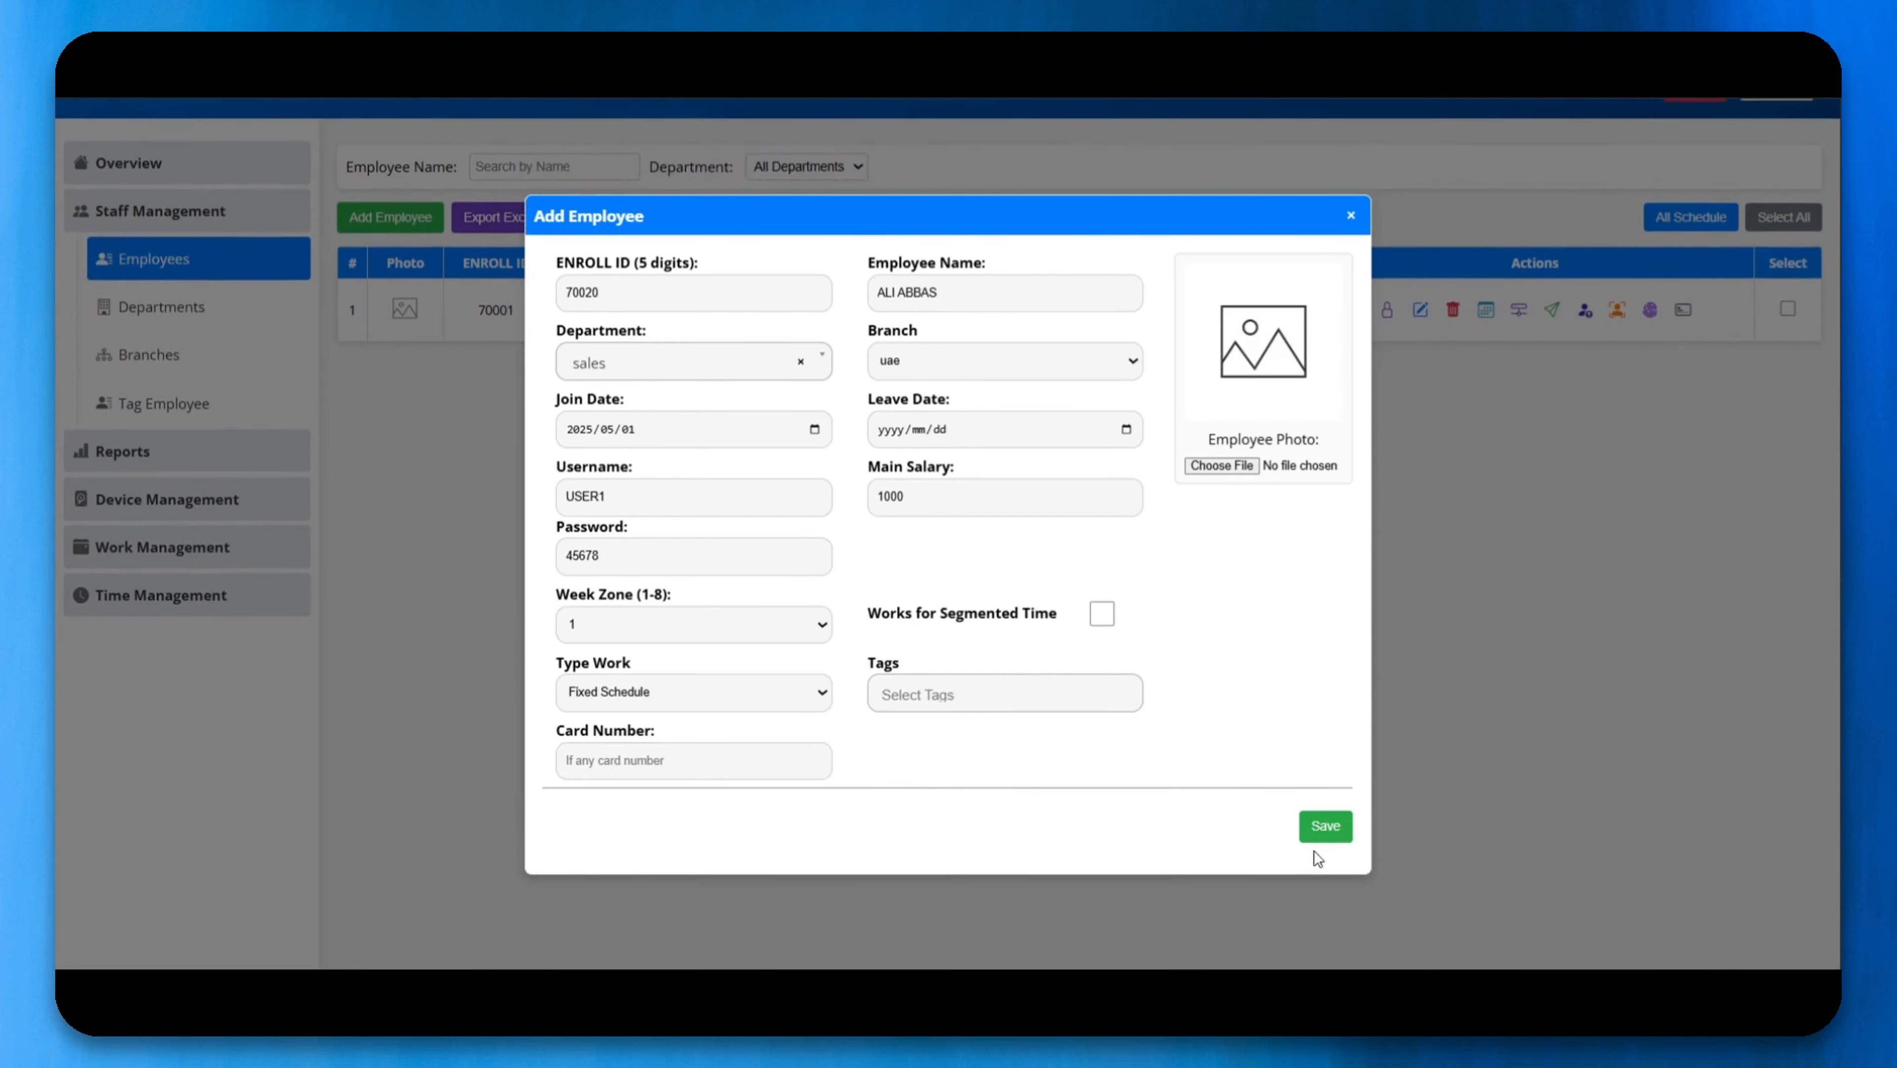
{"action": "left_click", "coordinate": [1325, 826]}
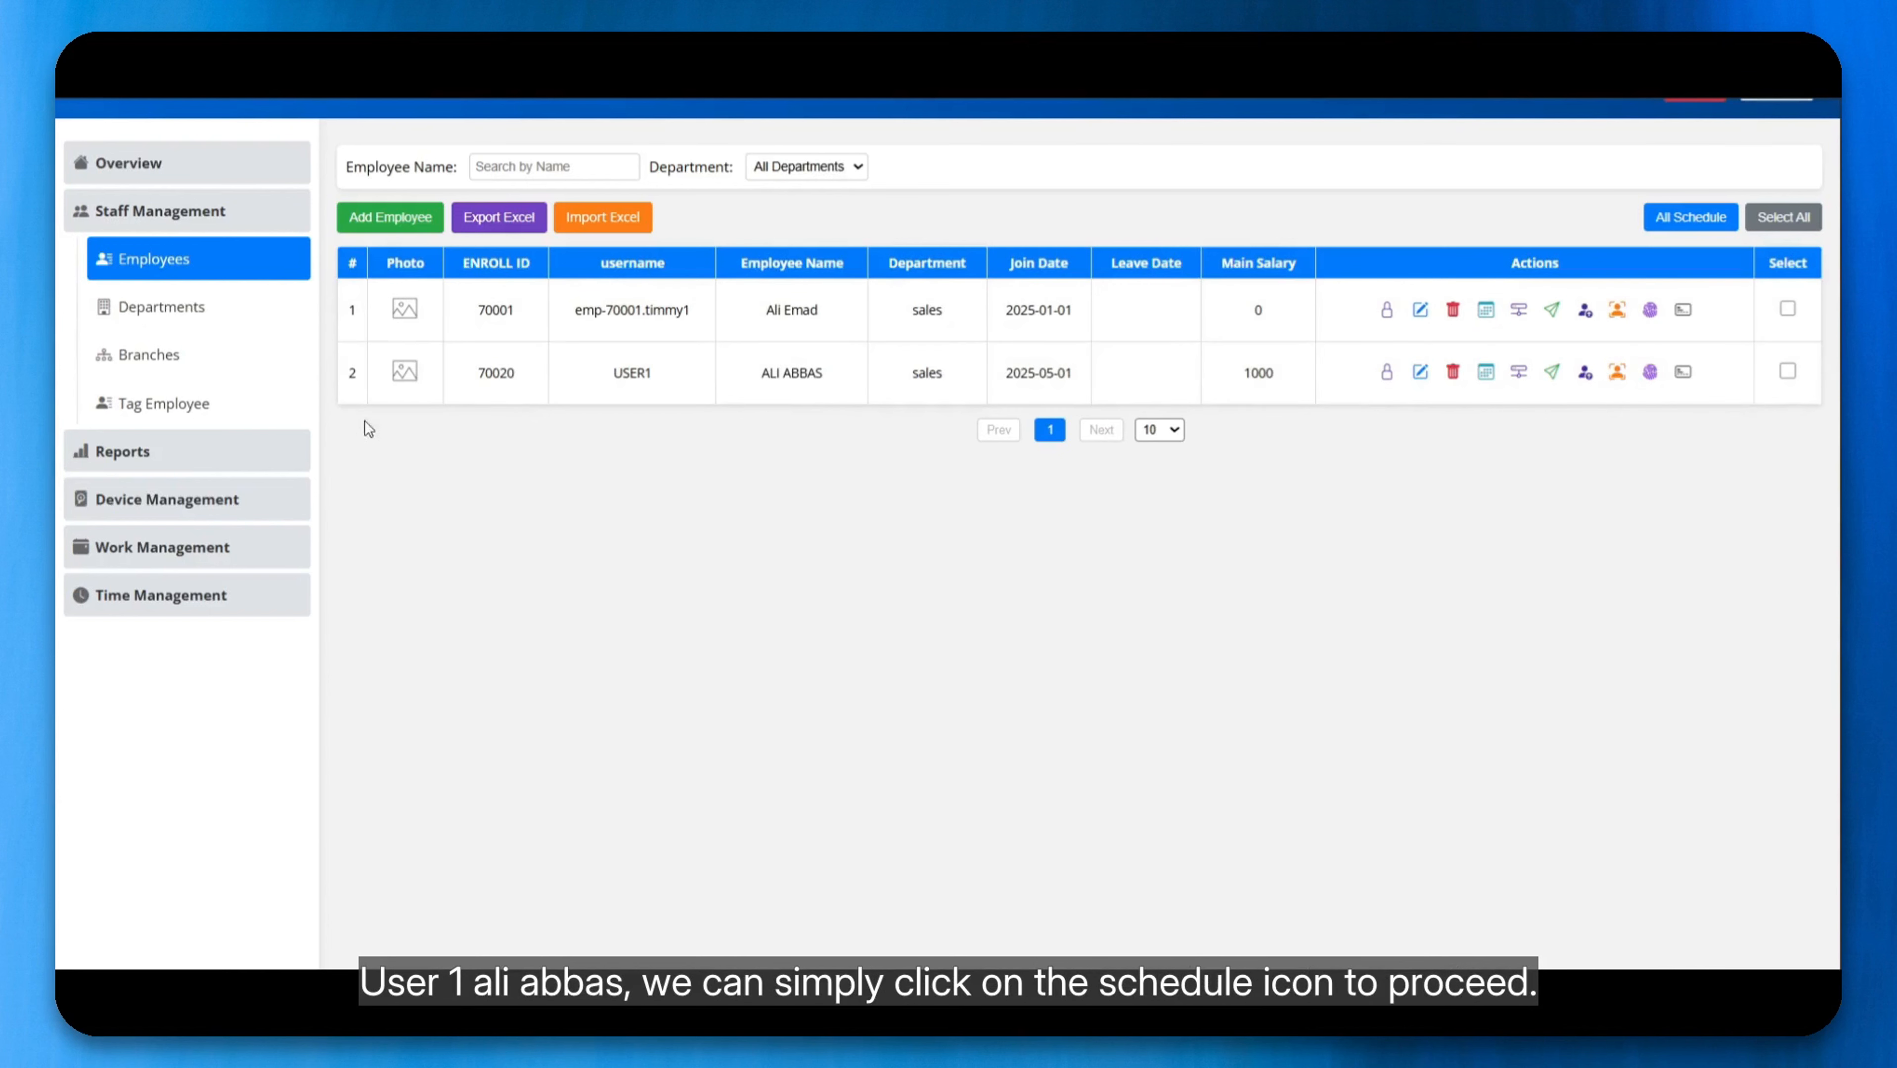
Step: Add a Sunday workday to the newly created employee's schedule
{"action": "left_click", "coordinate": [1484, 380]}
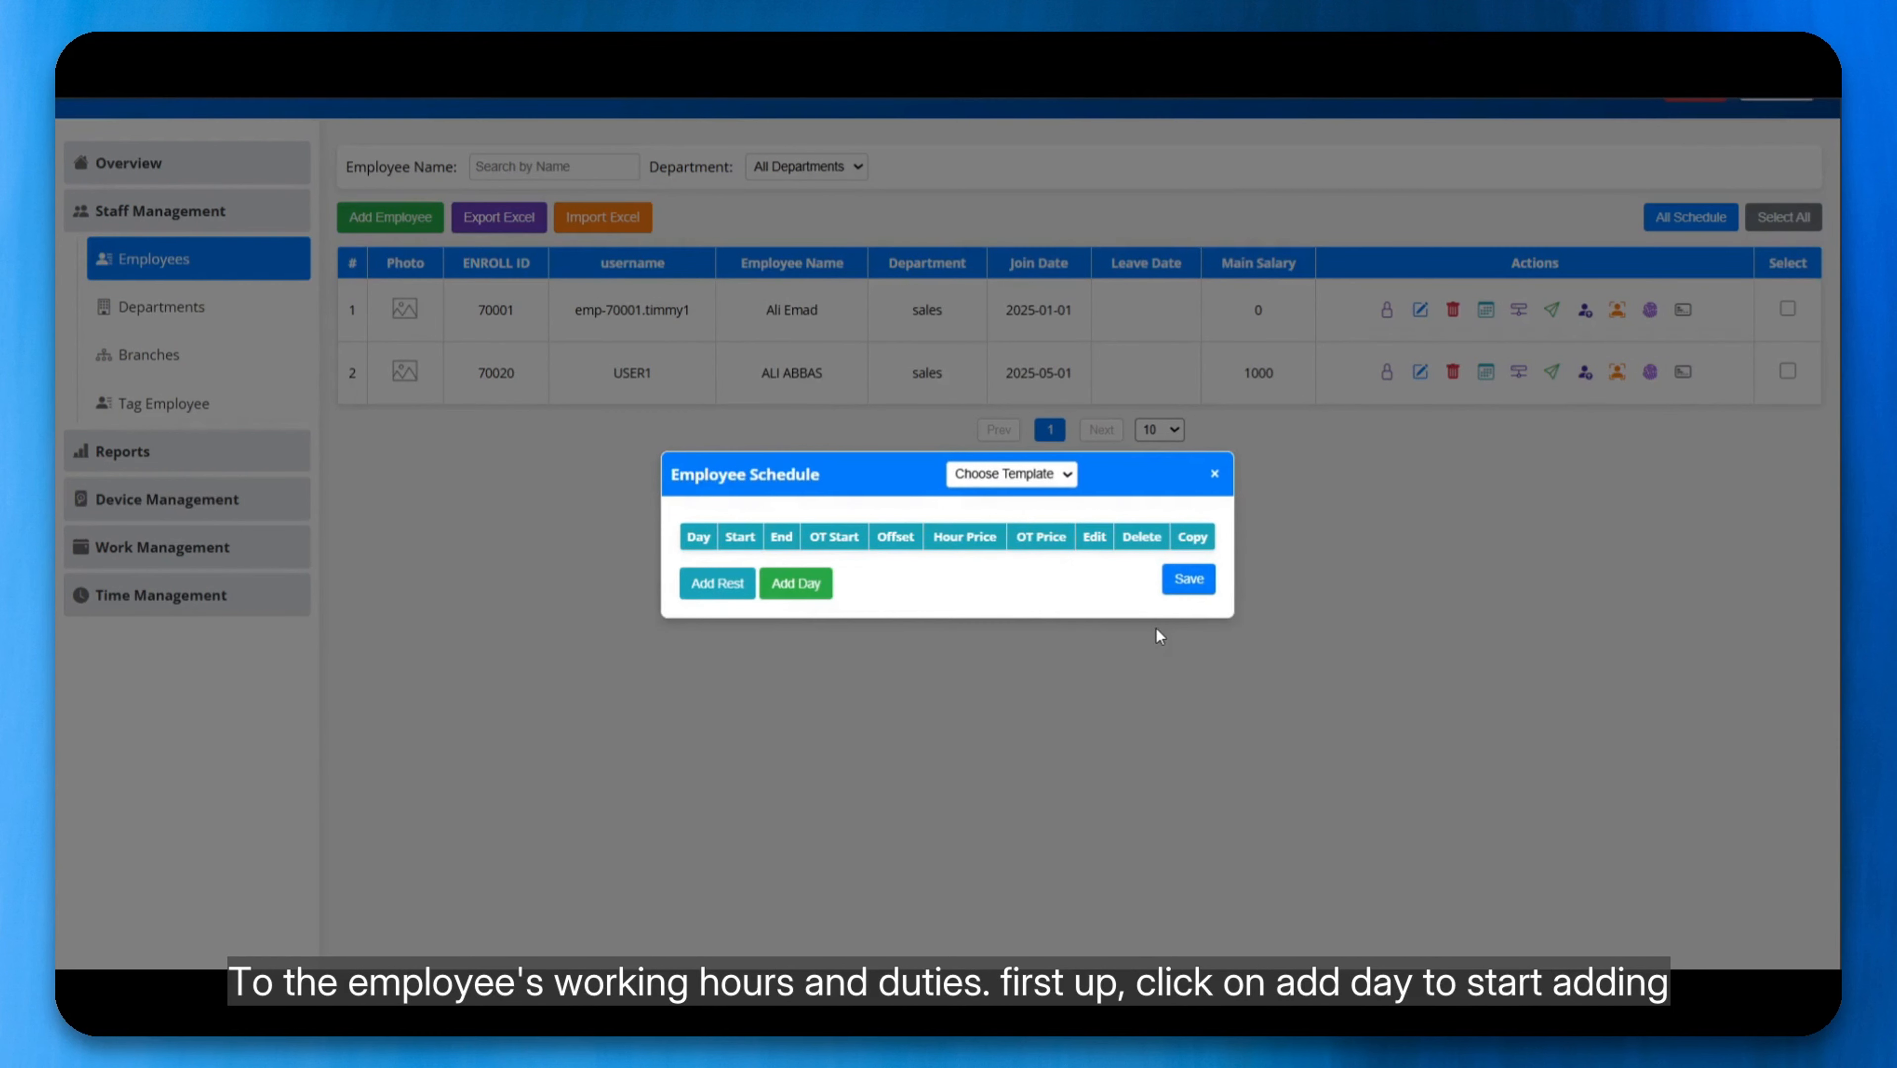
{"action": "left_click", "coordinate": [807, 586]}
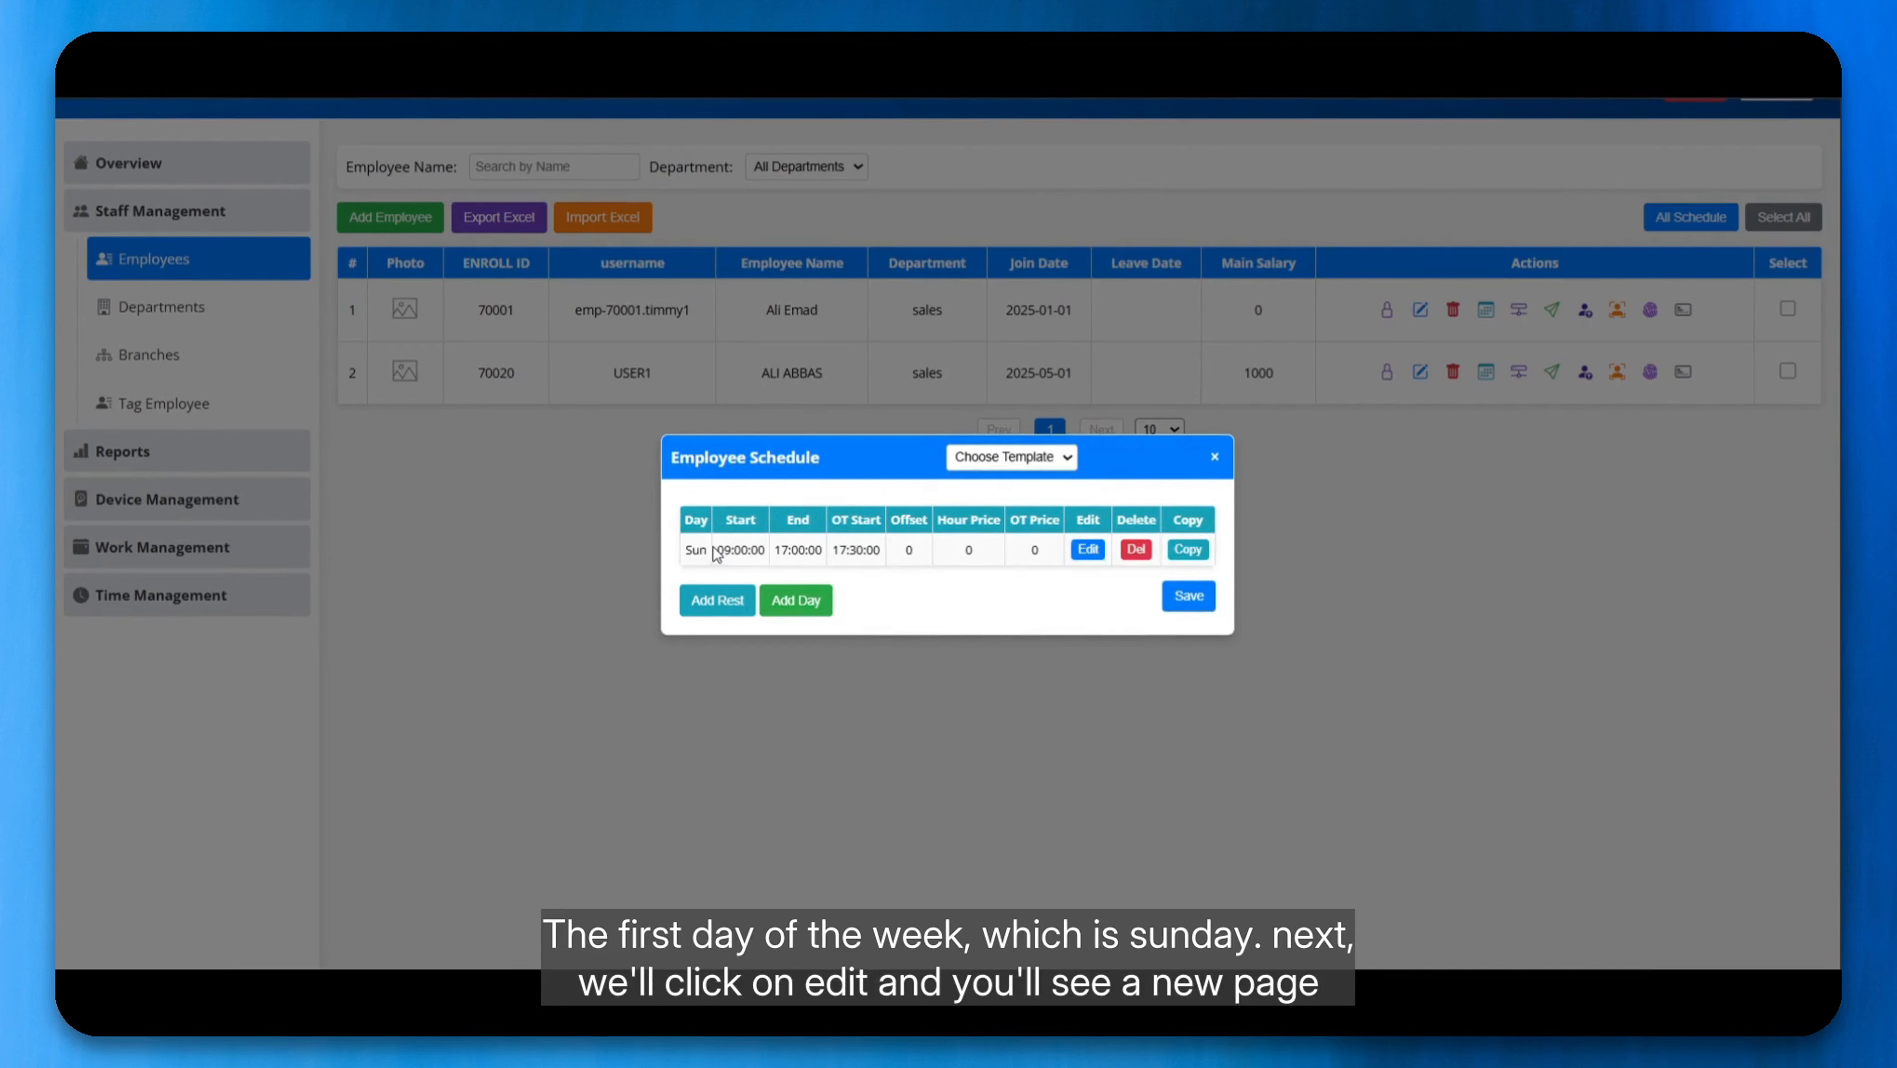
{"action": "double_click", "coordinate": [690, 548]}
{"action": "left_click", "coordinate": [690, 548]}
Step: Edit the Sunday workday so work registration starts at 07:30 AM and the first exit is allowed at 12:00 PM
{"action": "left_click", "coordinate": [1087, 549]}
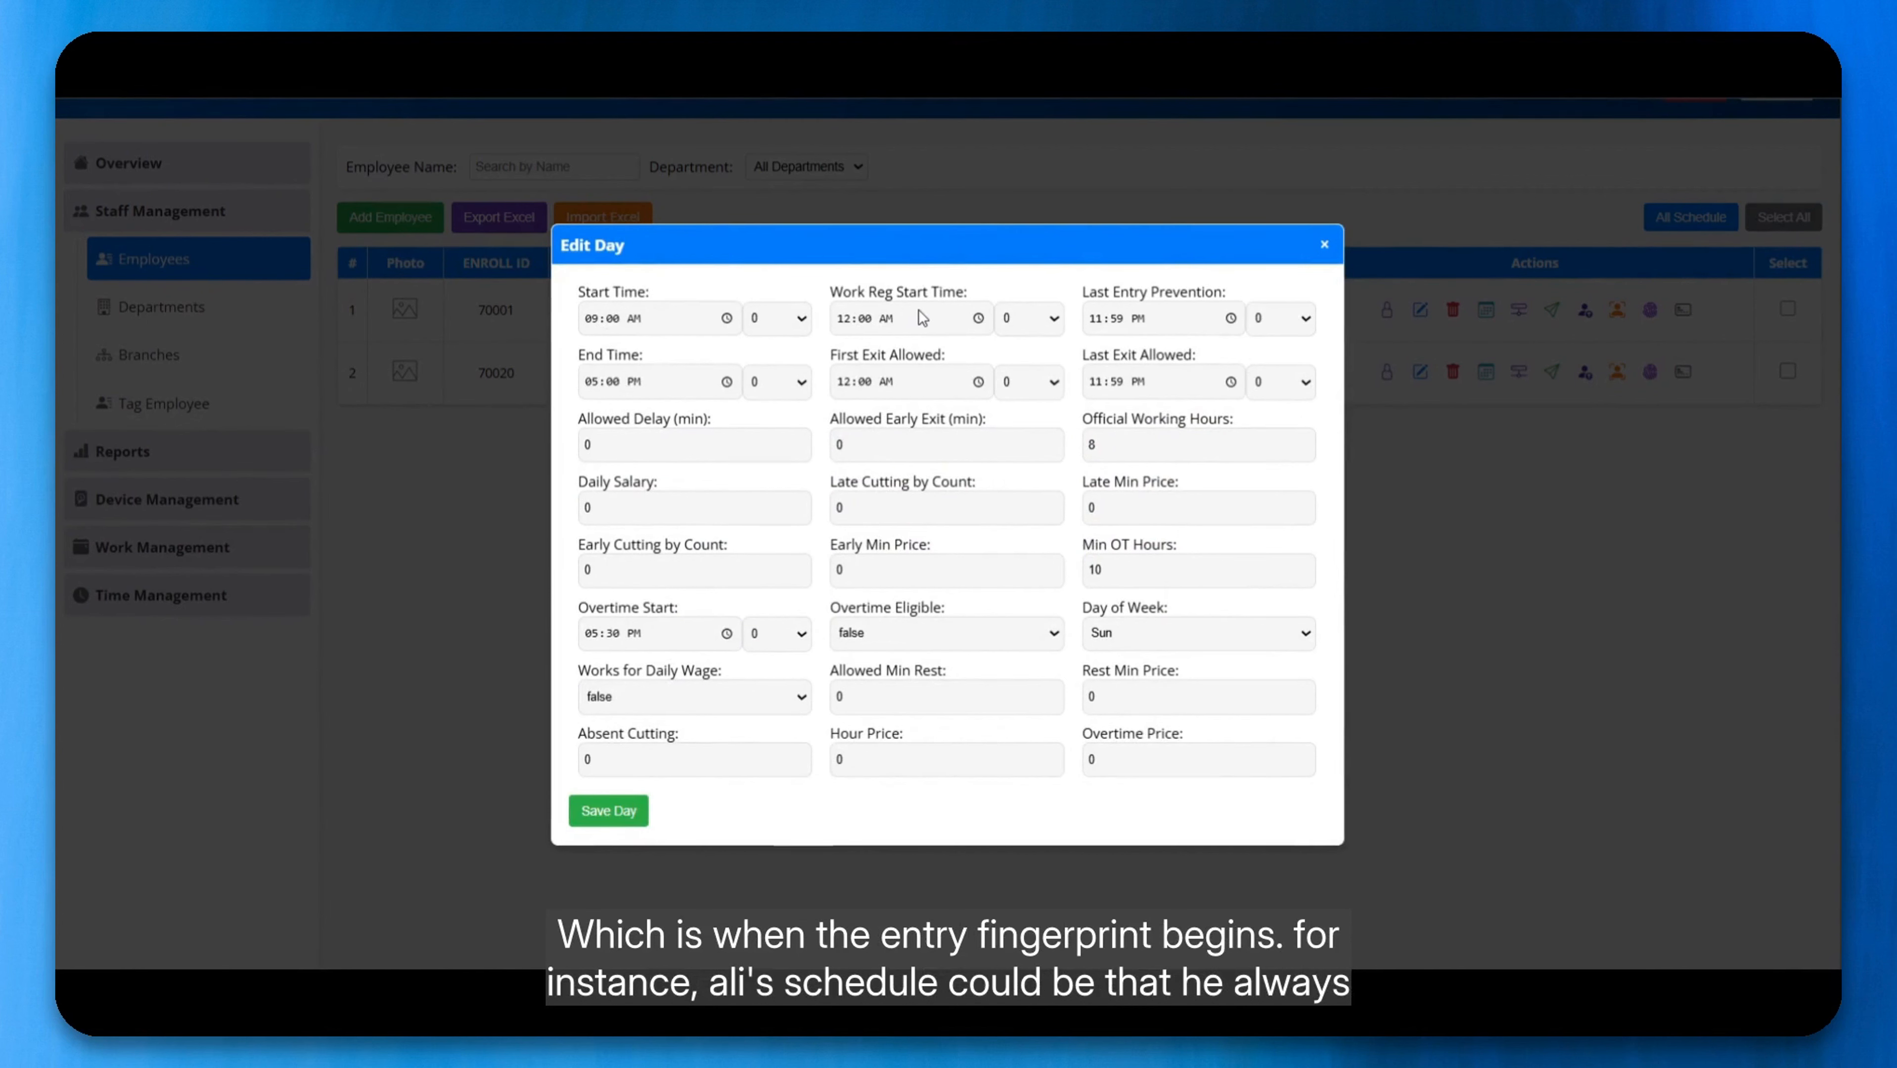
{"action": "left_click", "coordinate": [597, 321]}
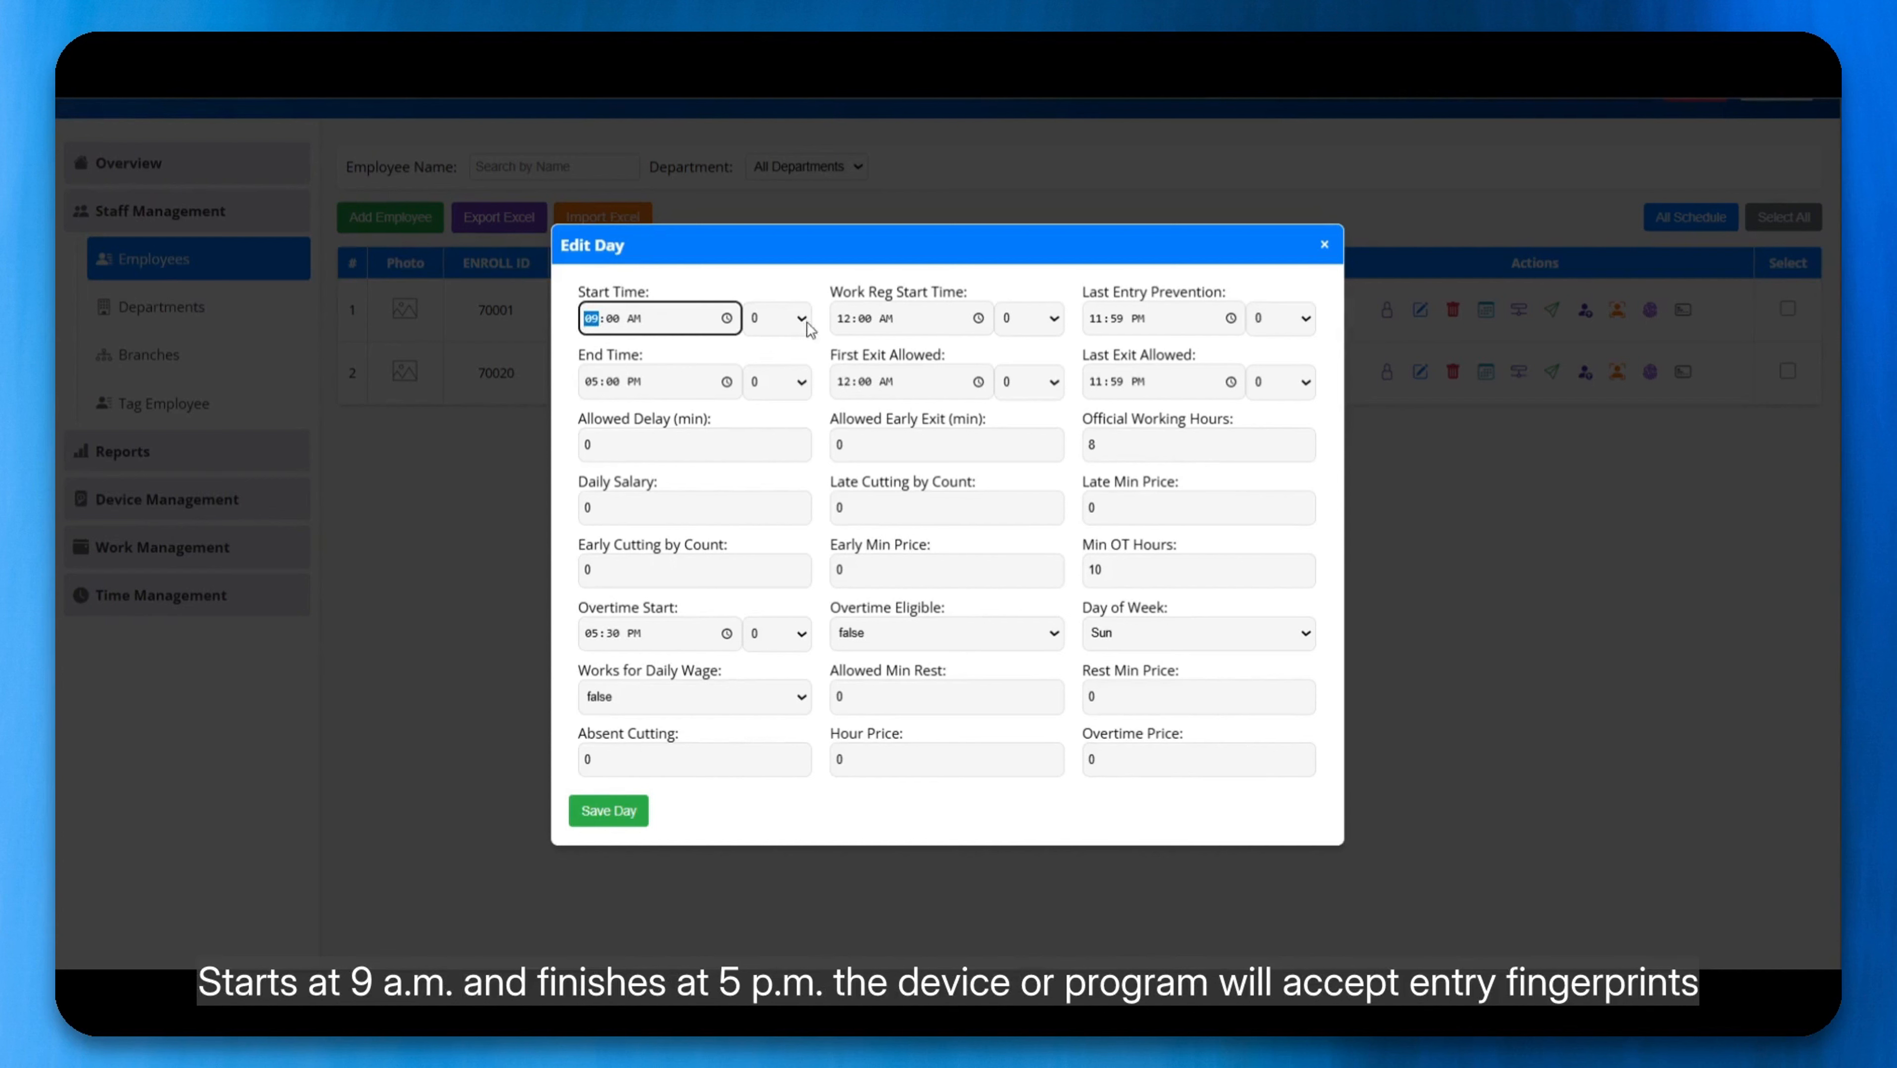
{"action": "left_click", "coordinate": [851, 329]}
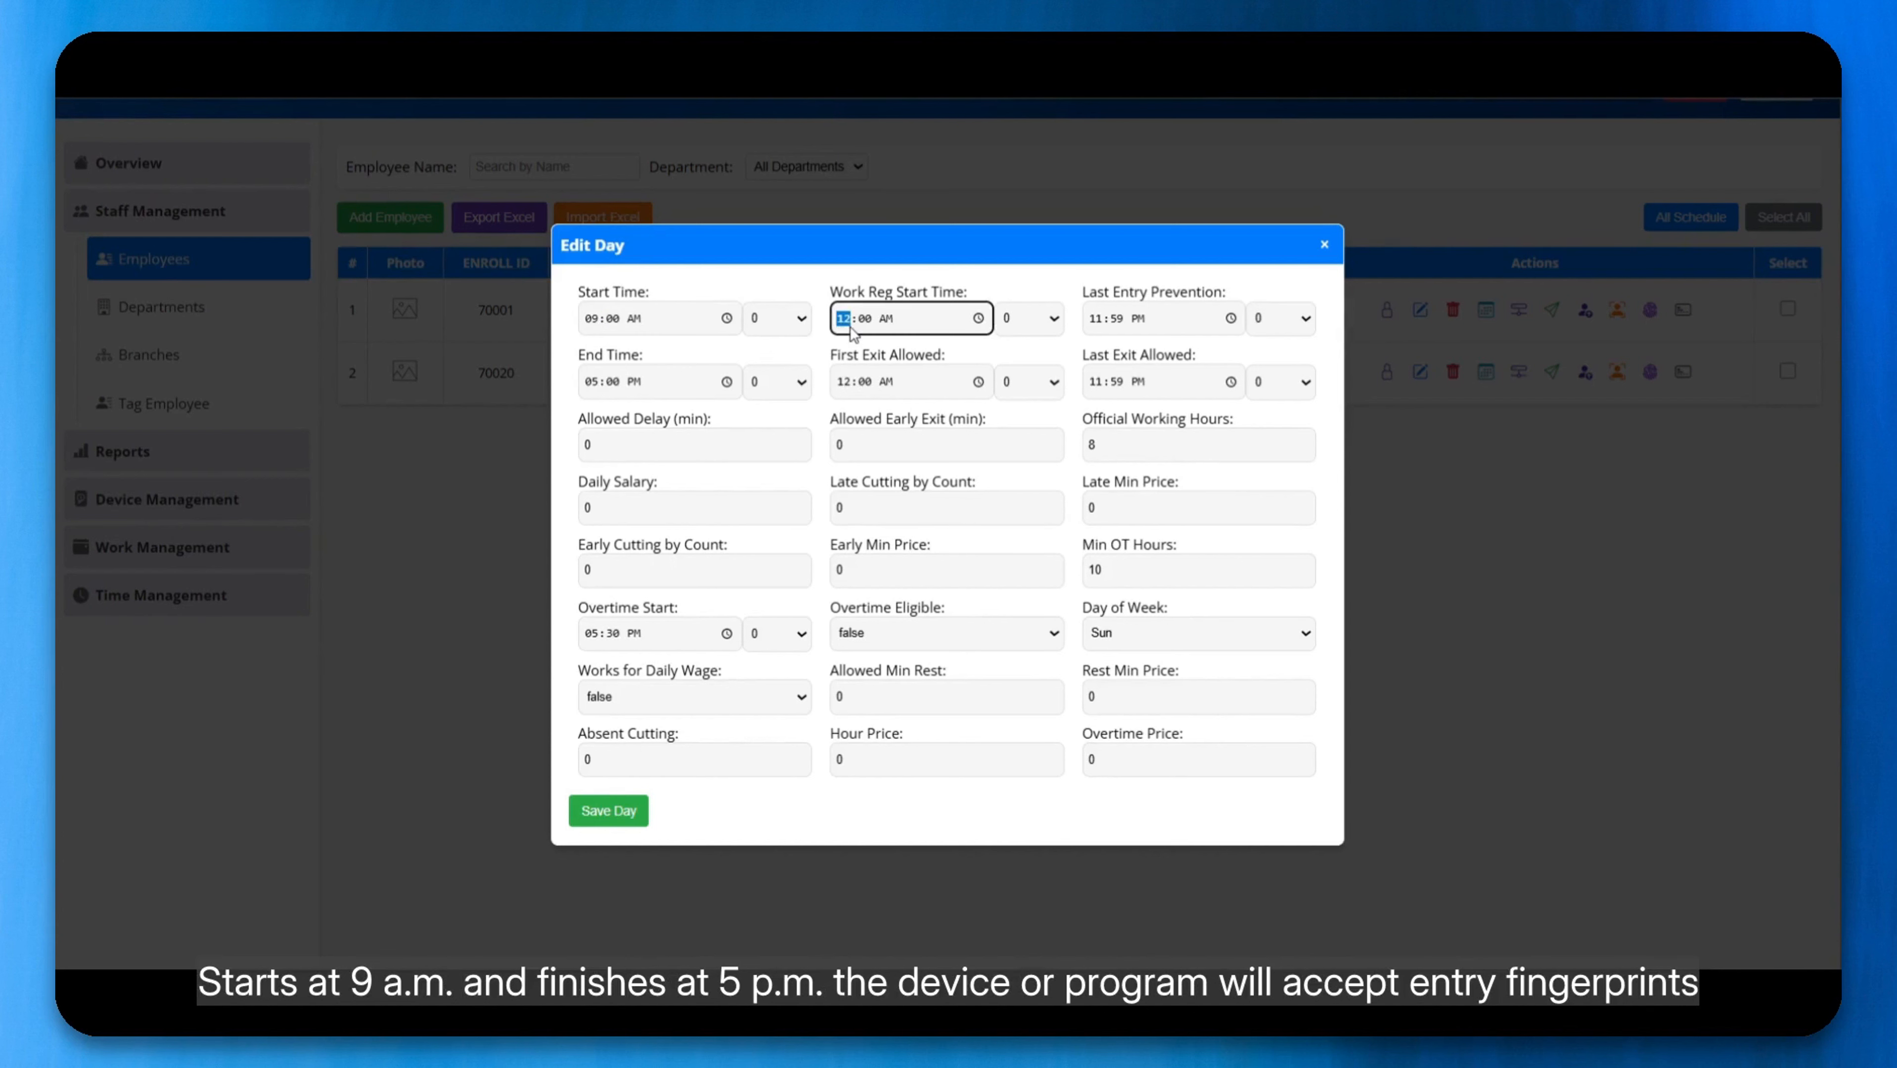
{"action": "type", "text": "07:30"}
{"action": "left_click", "coordinate": [854, 388]}
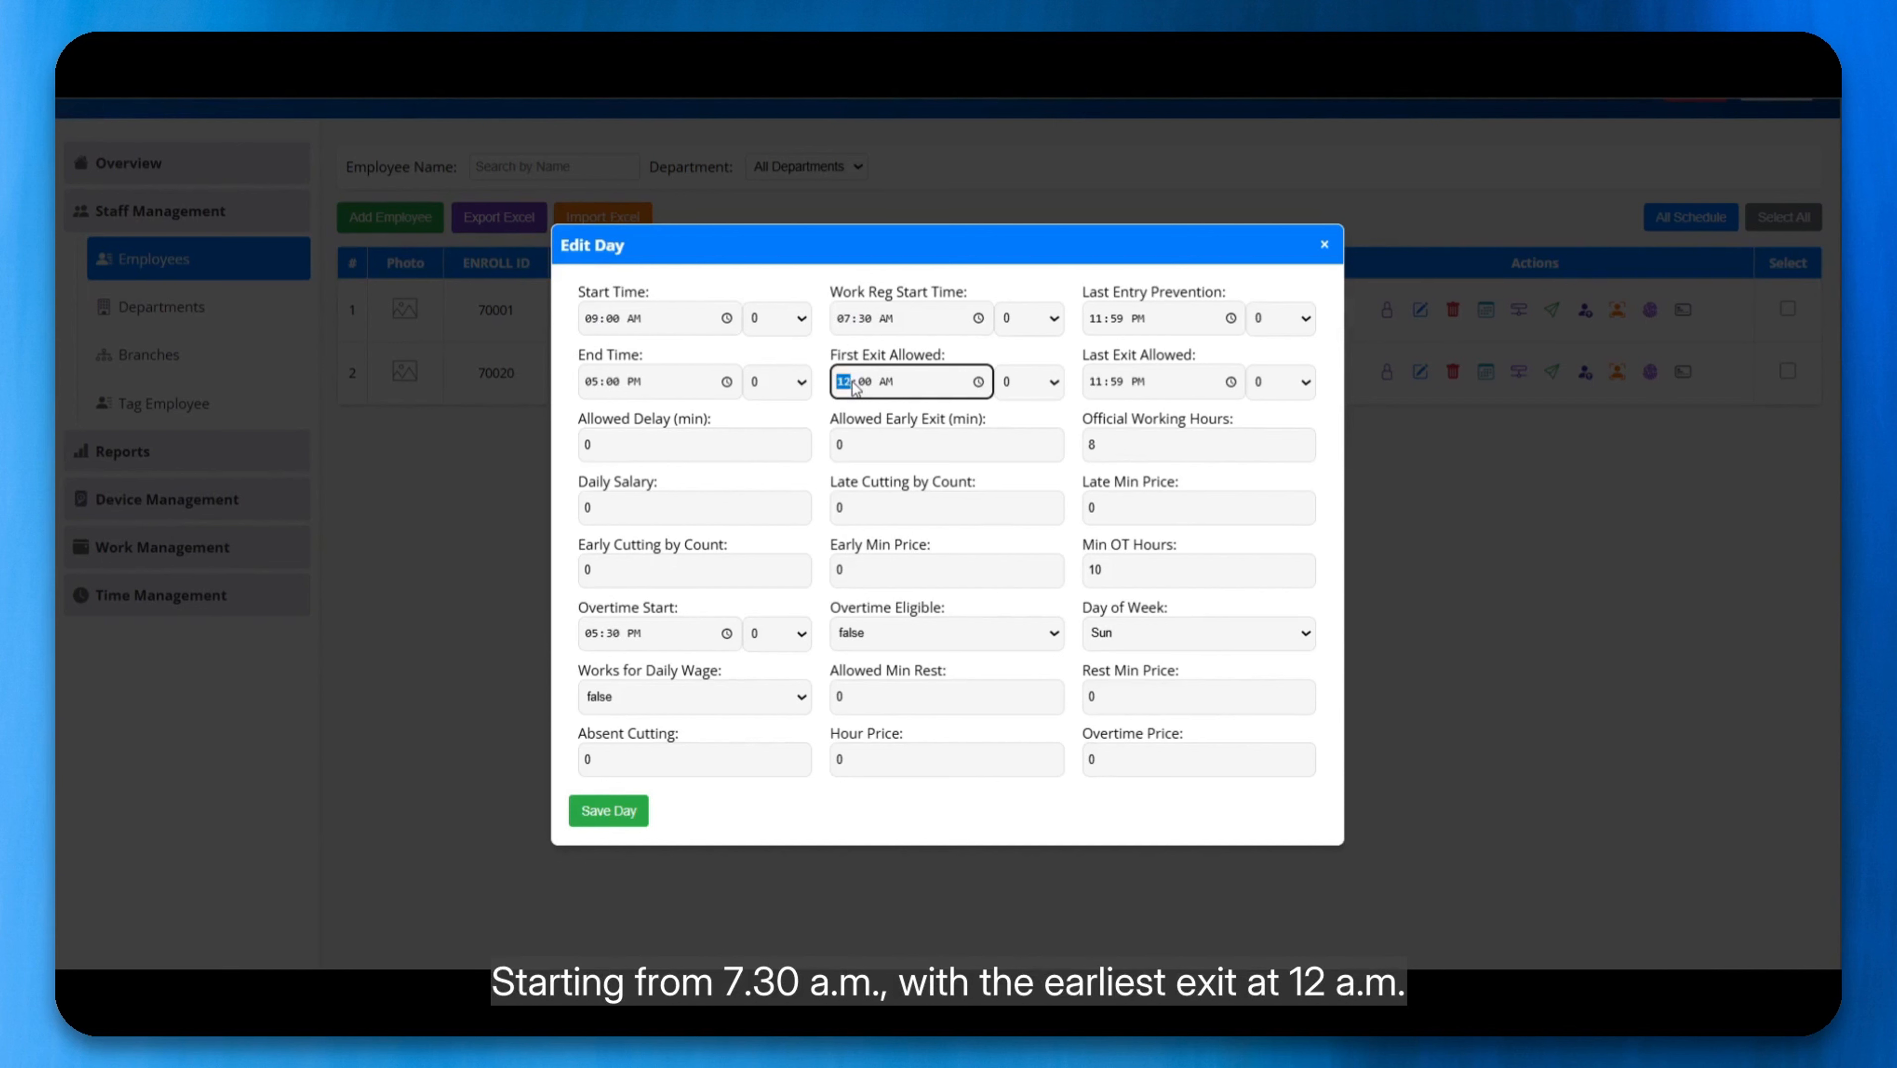
{"action": "type", "text": "12:00"}
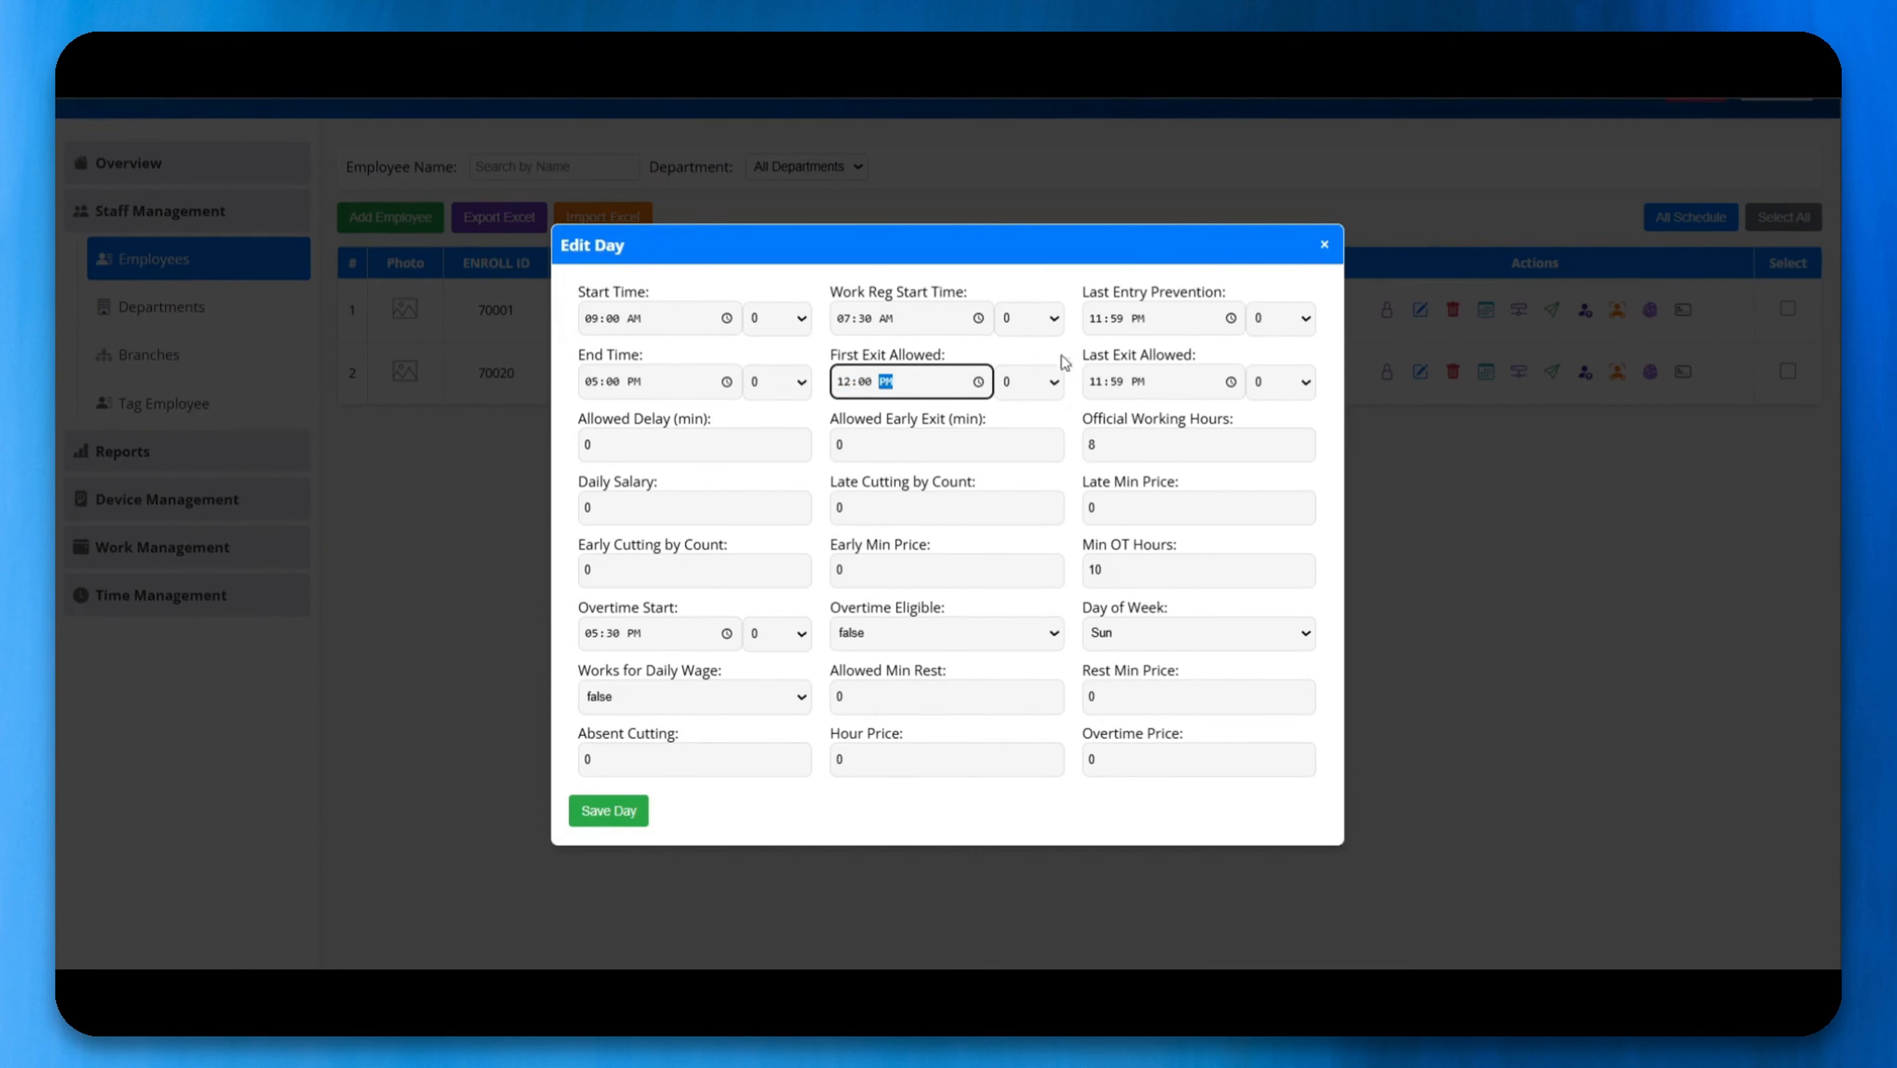
Step: Set the Sunday last entry prevention time to 10:00 AM and the last allowed exit to 09:00 PM
{"action": "left_click", "coordinate": [1096, 321]}
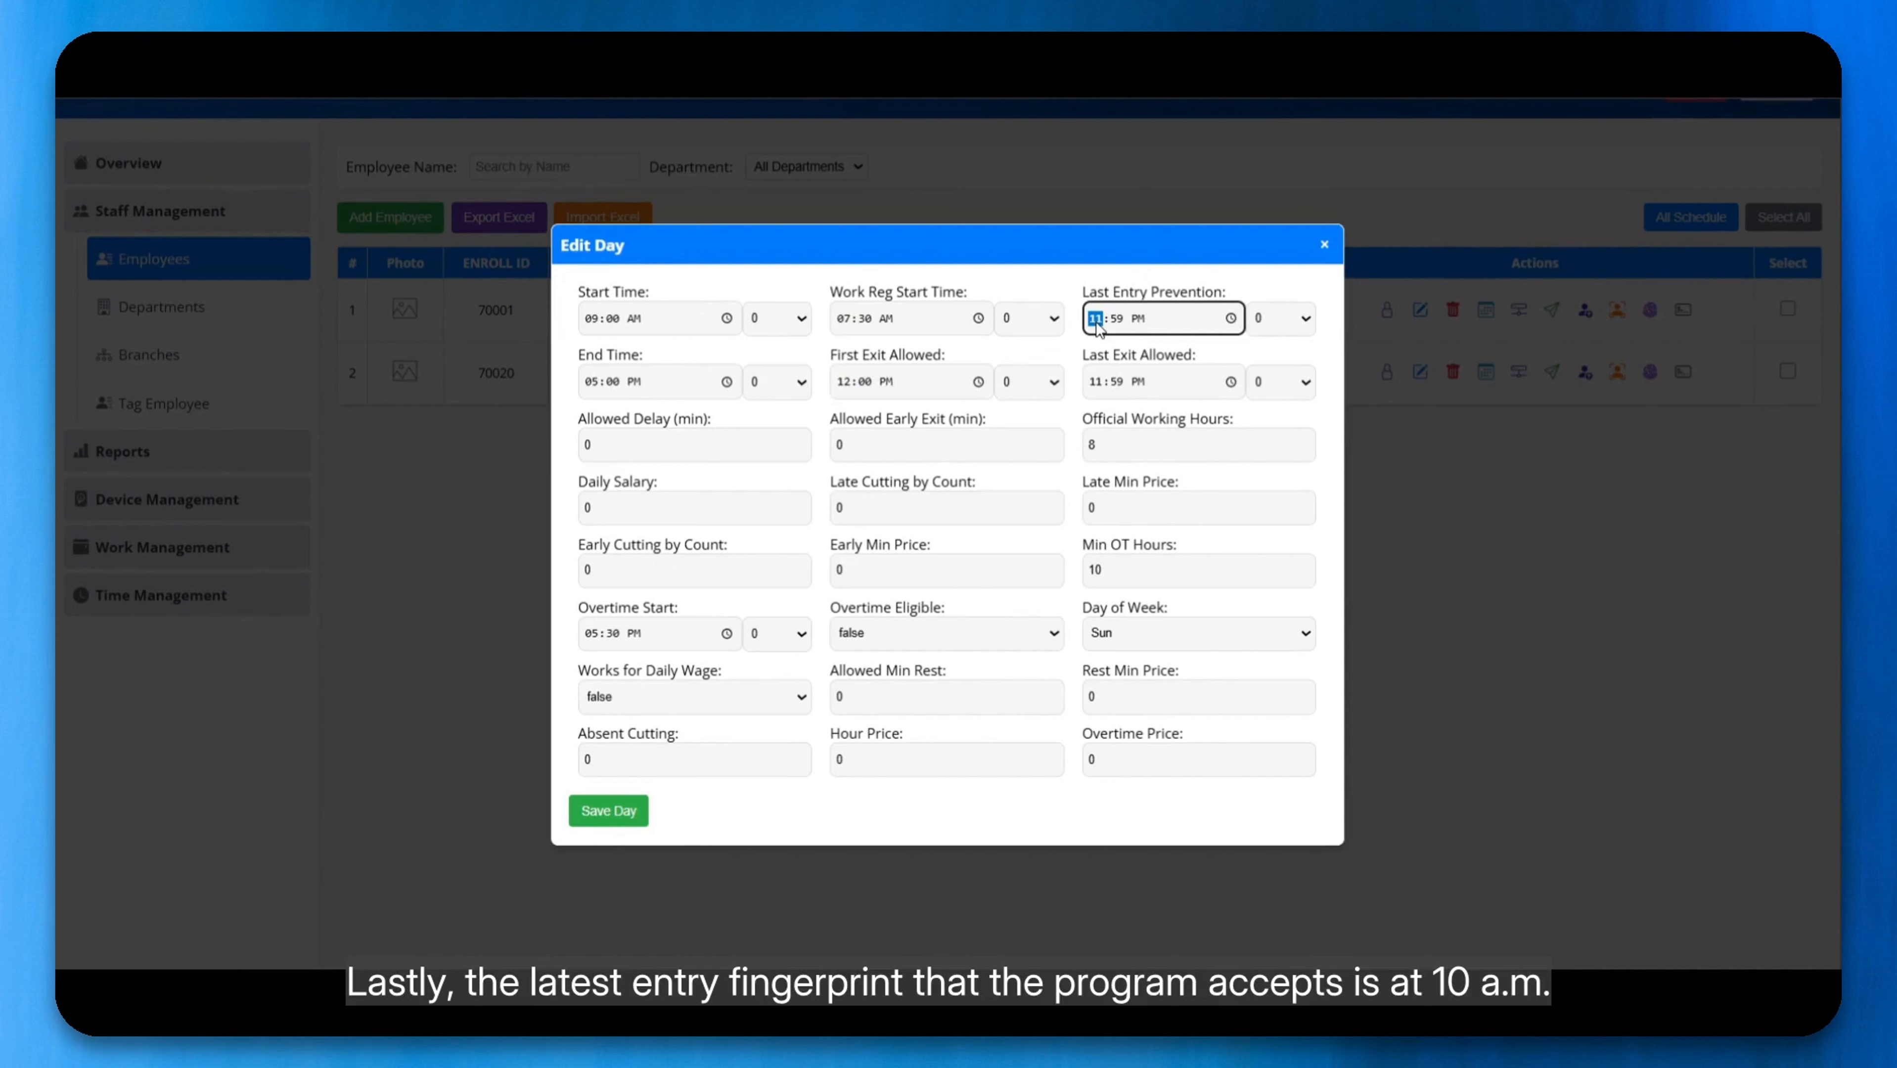
{"action": "type", "text": "1000a"}
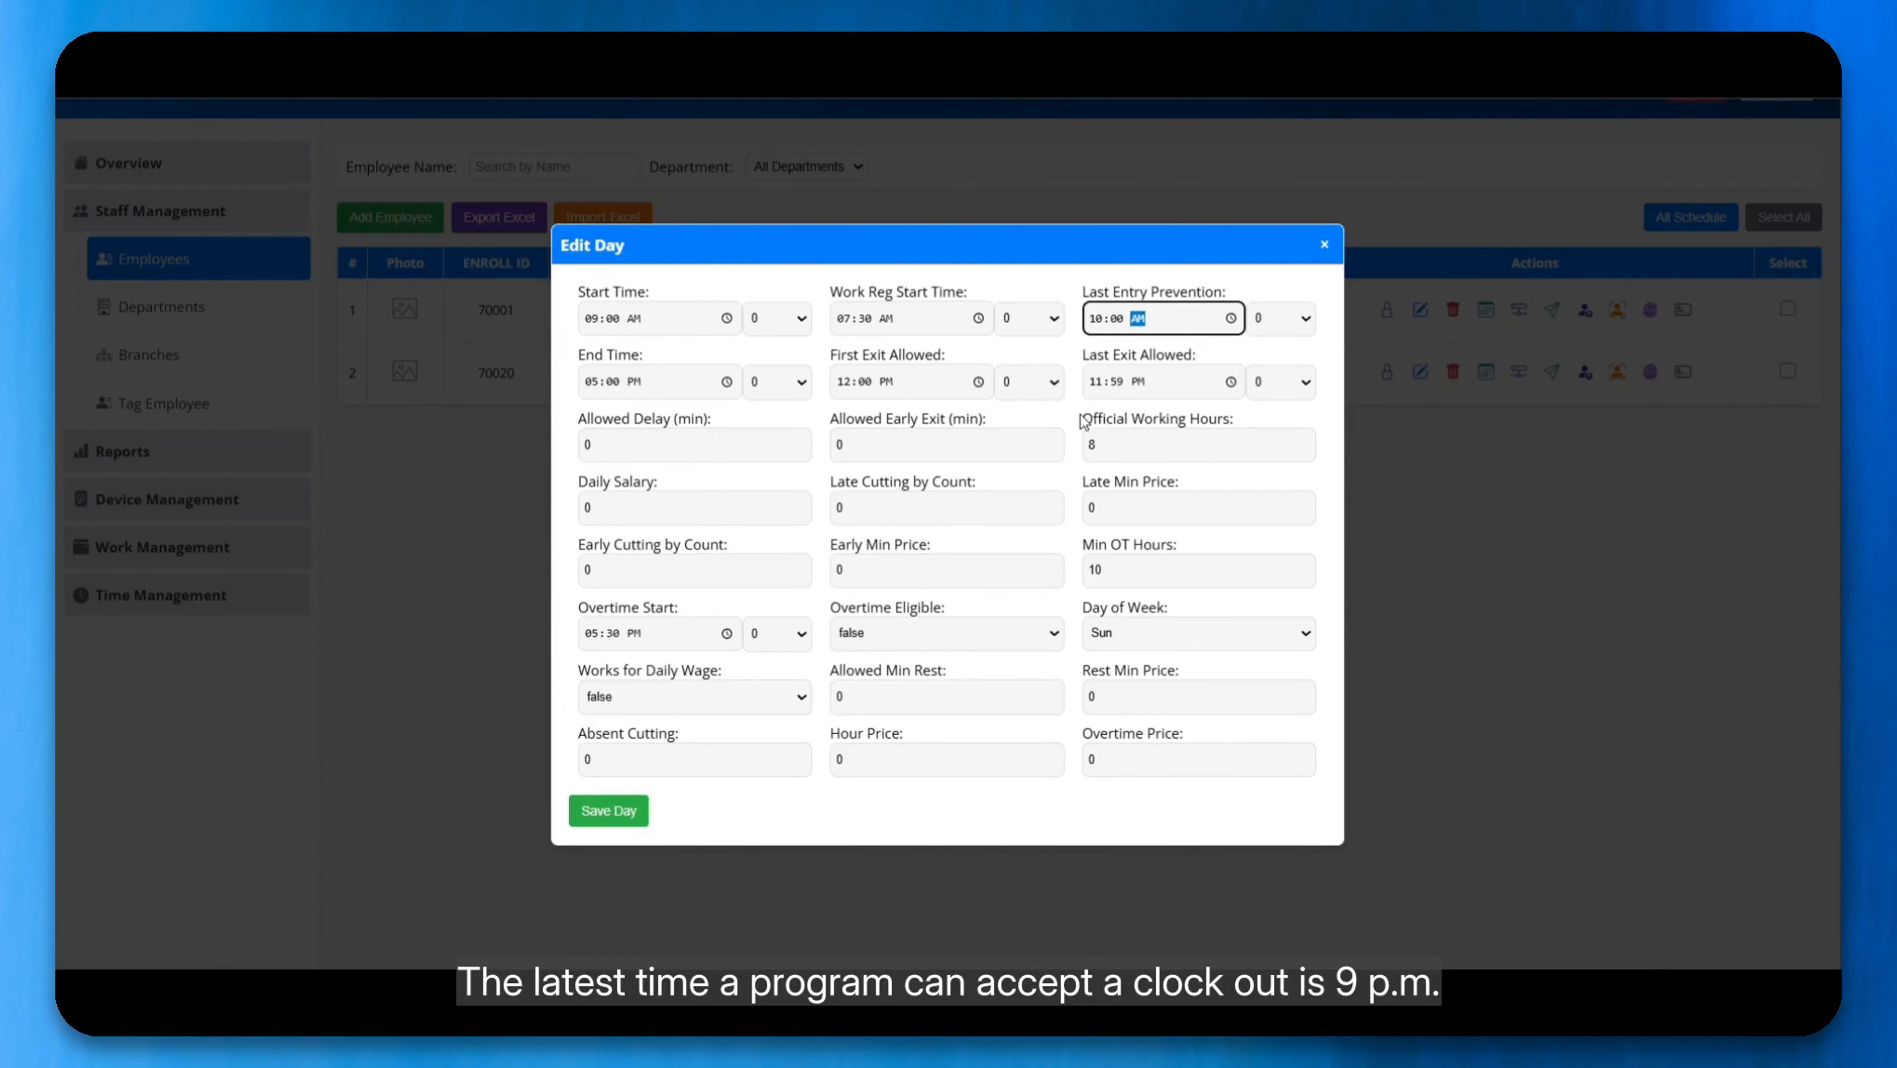
{"action": "left_click", "coordinate": [1103, 384]}
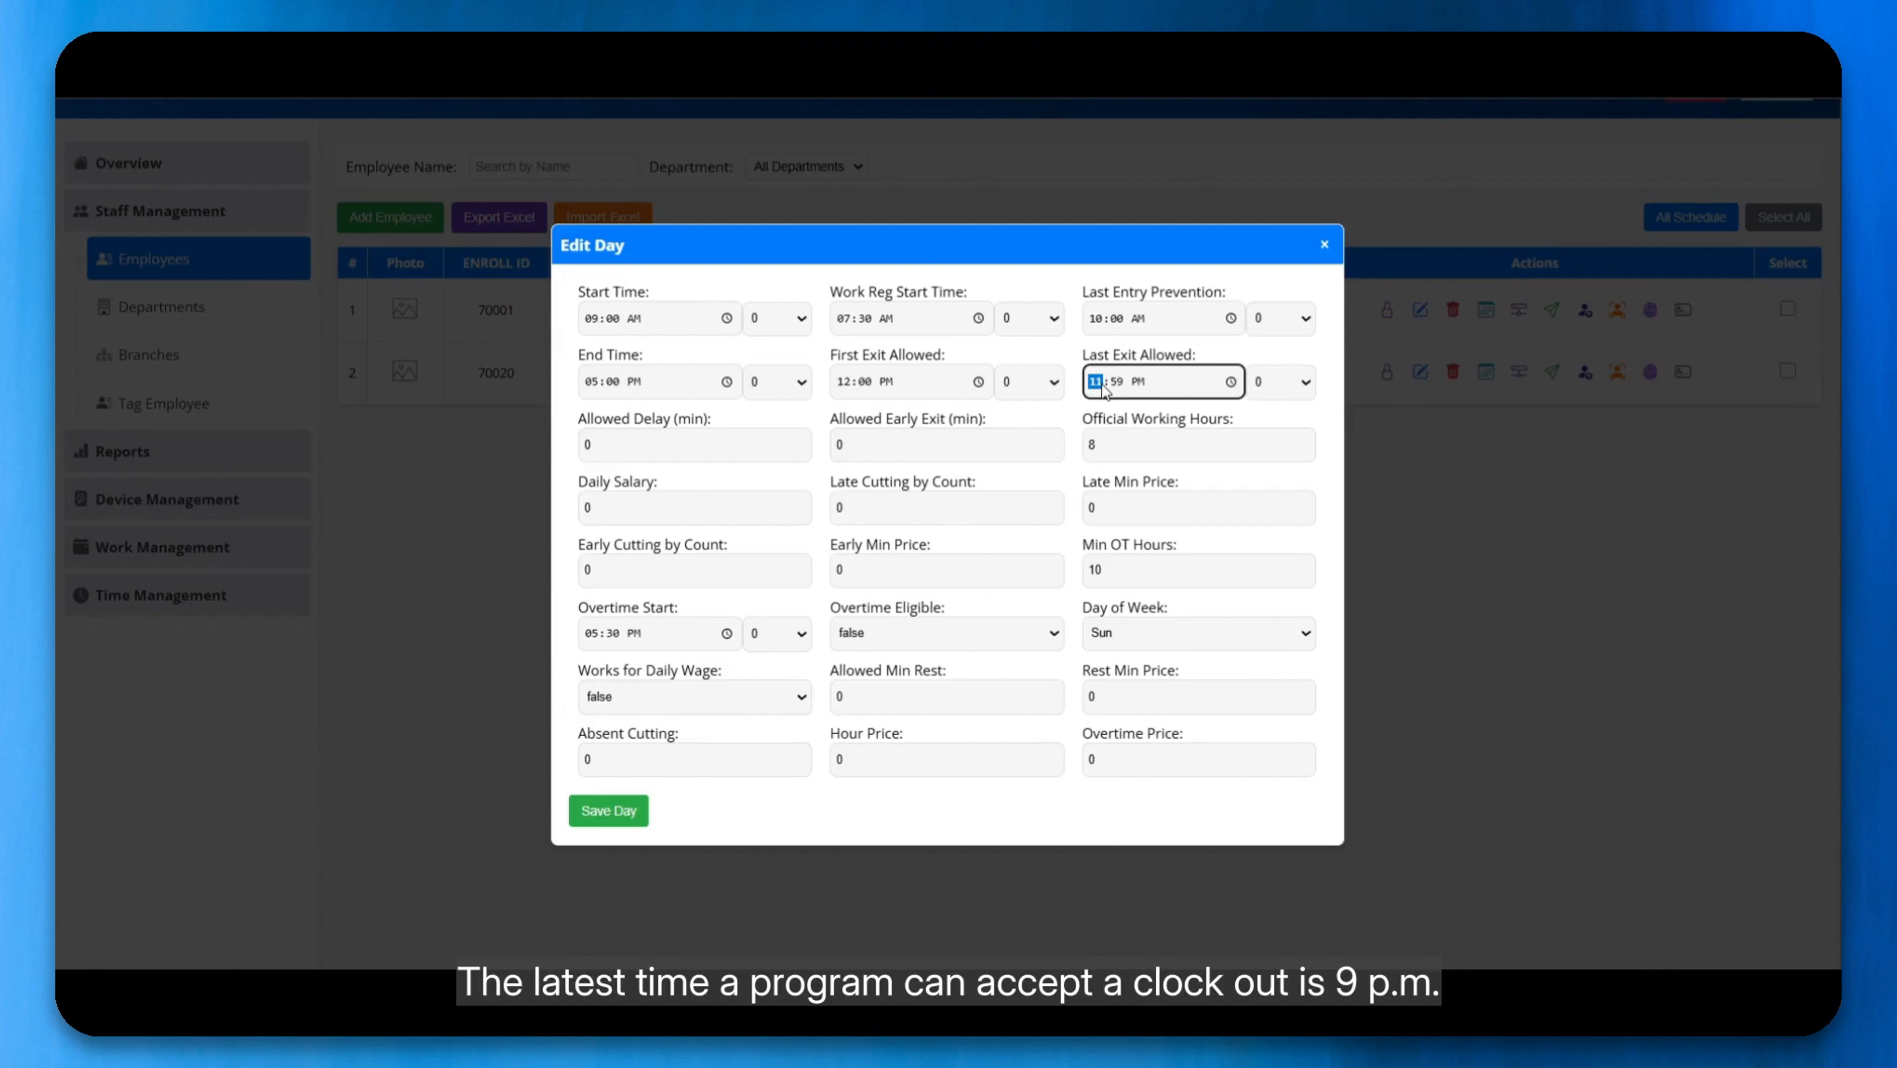
{"action": "type", "text": "0900"}
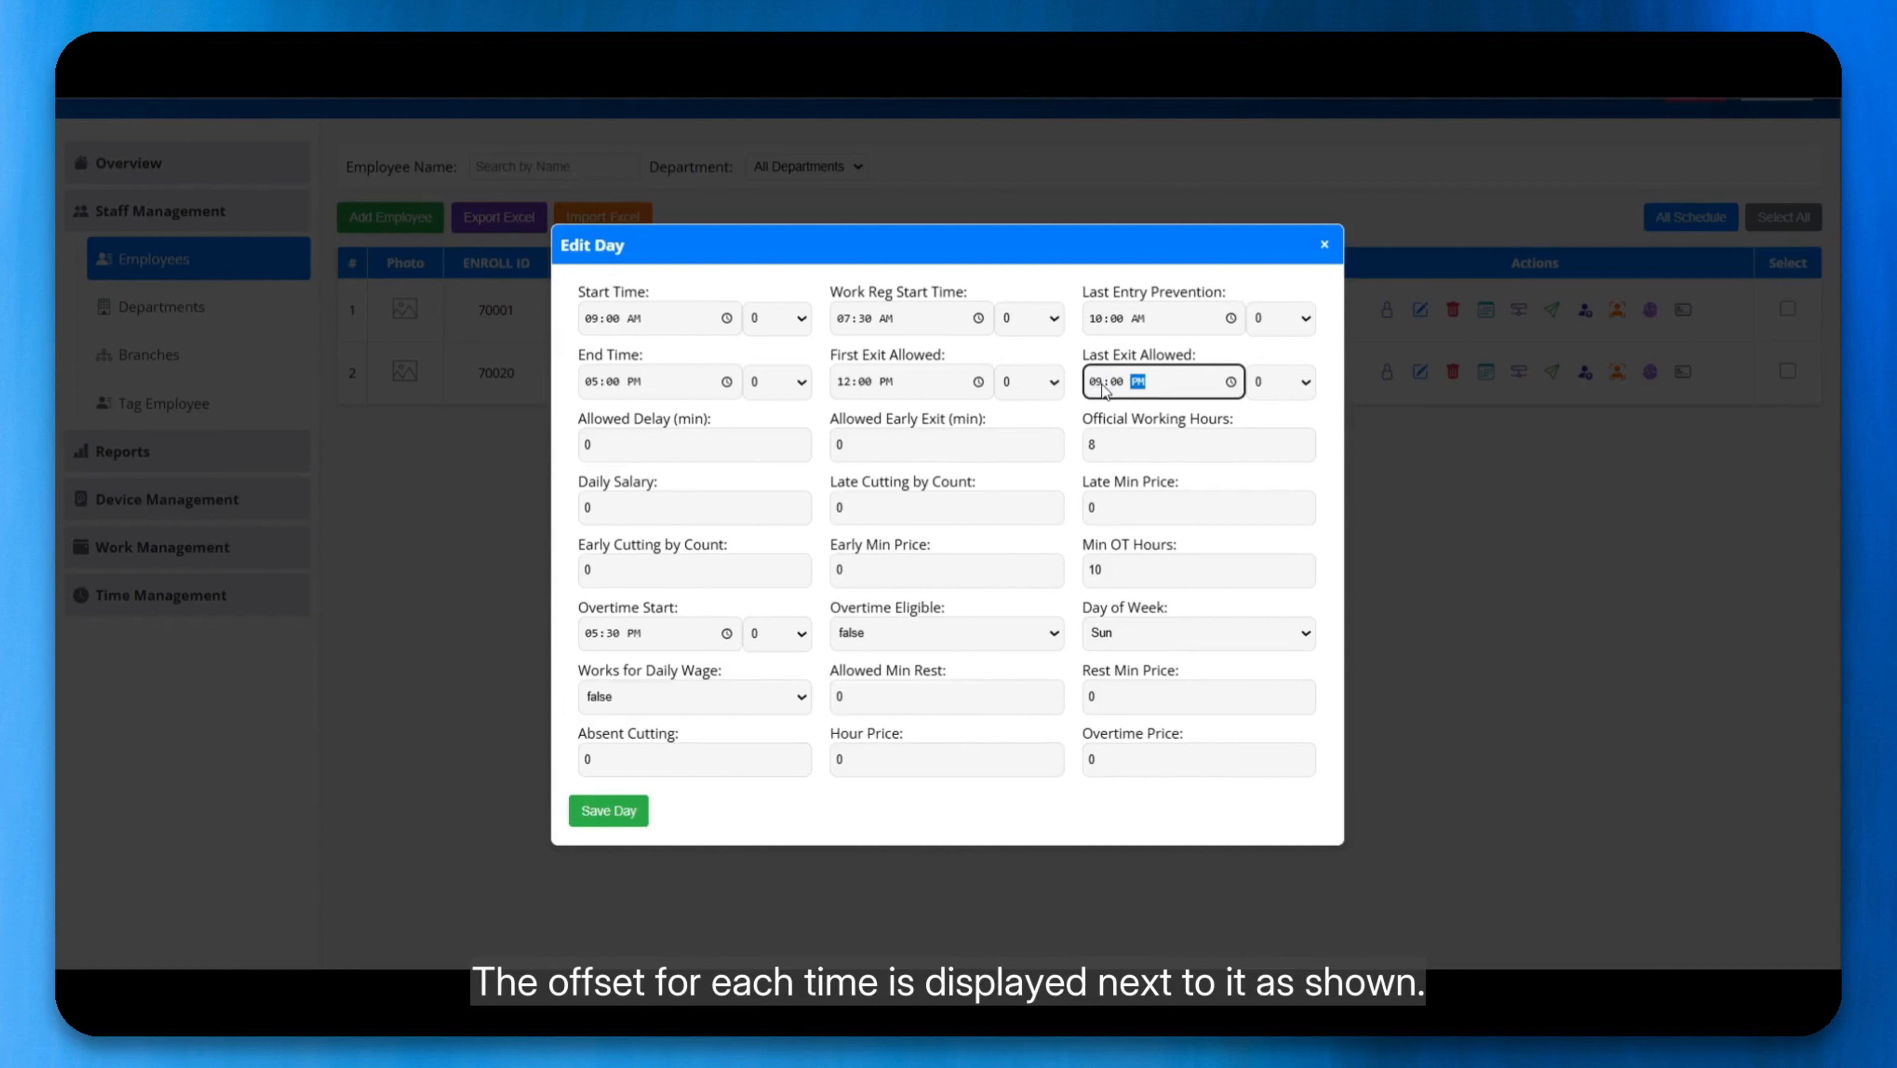
{"action": "left_click", "coordinate": [781, 349]}
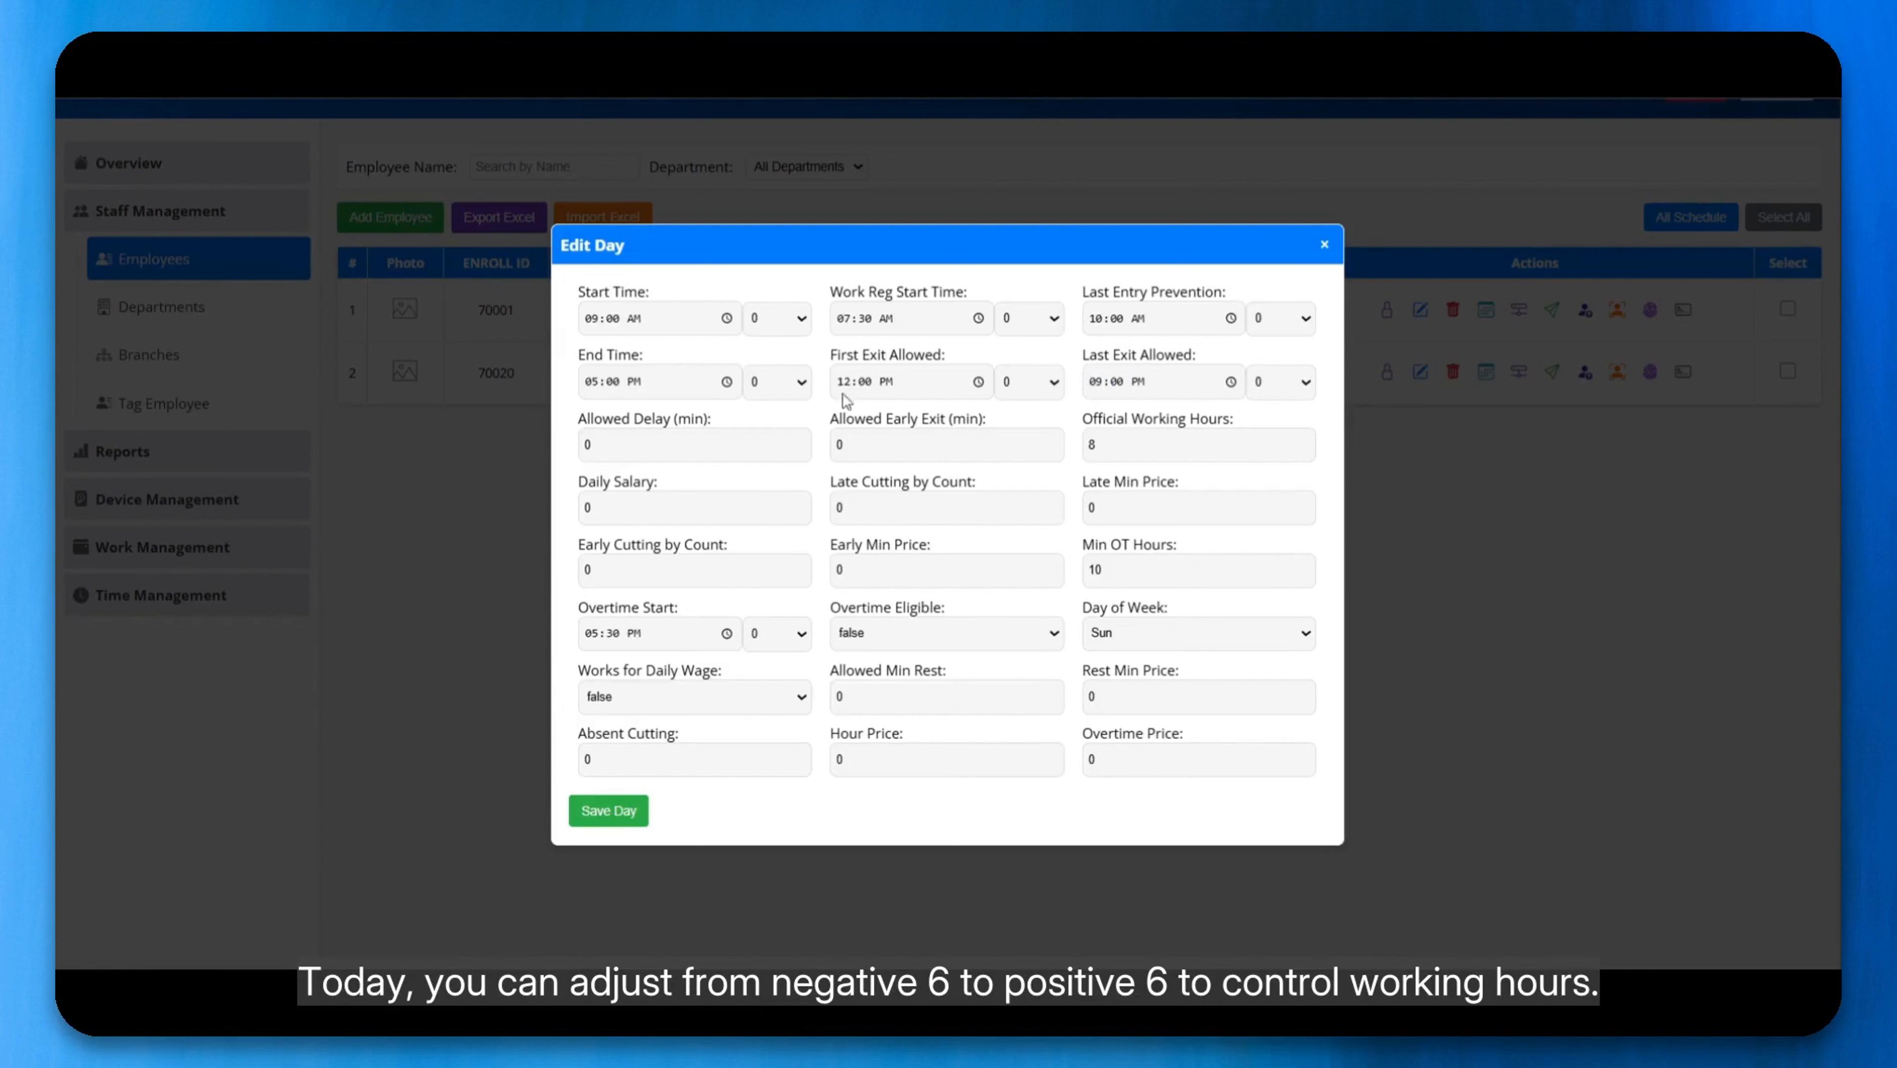
{"action": "left_click", "coordinate": [775, 391]}
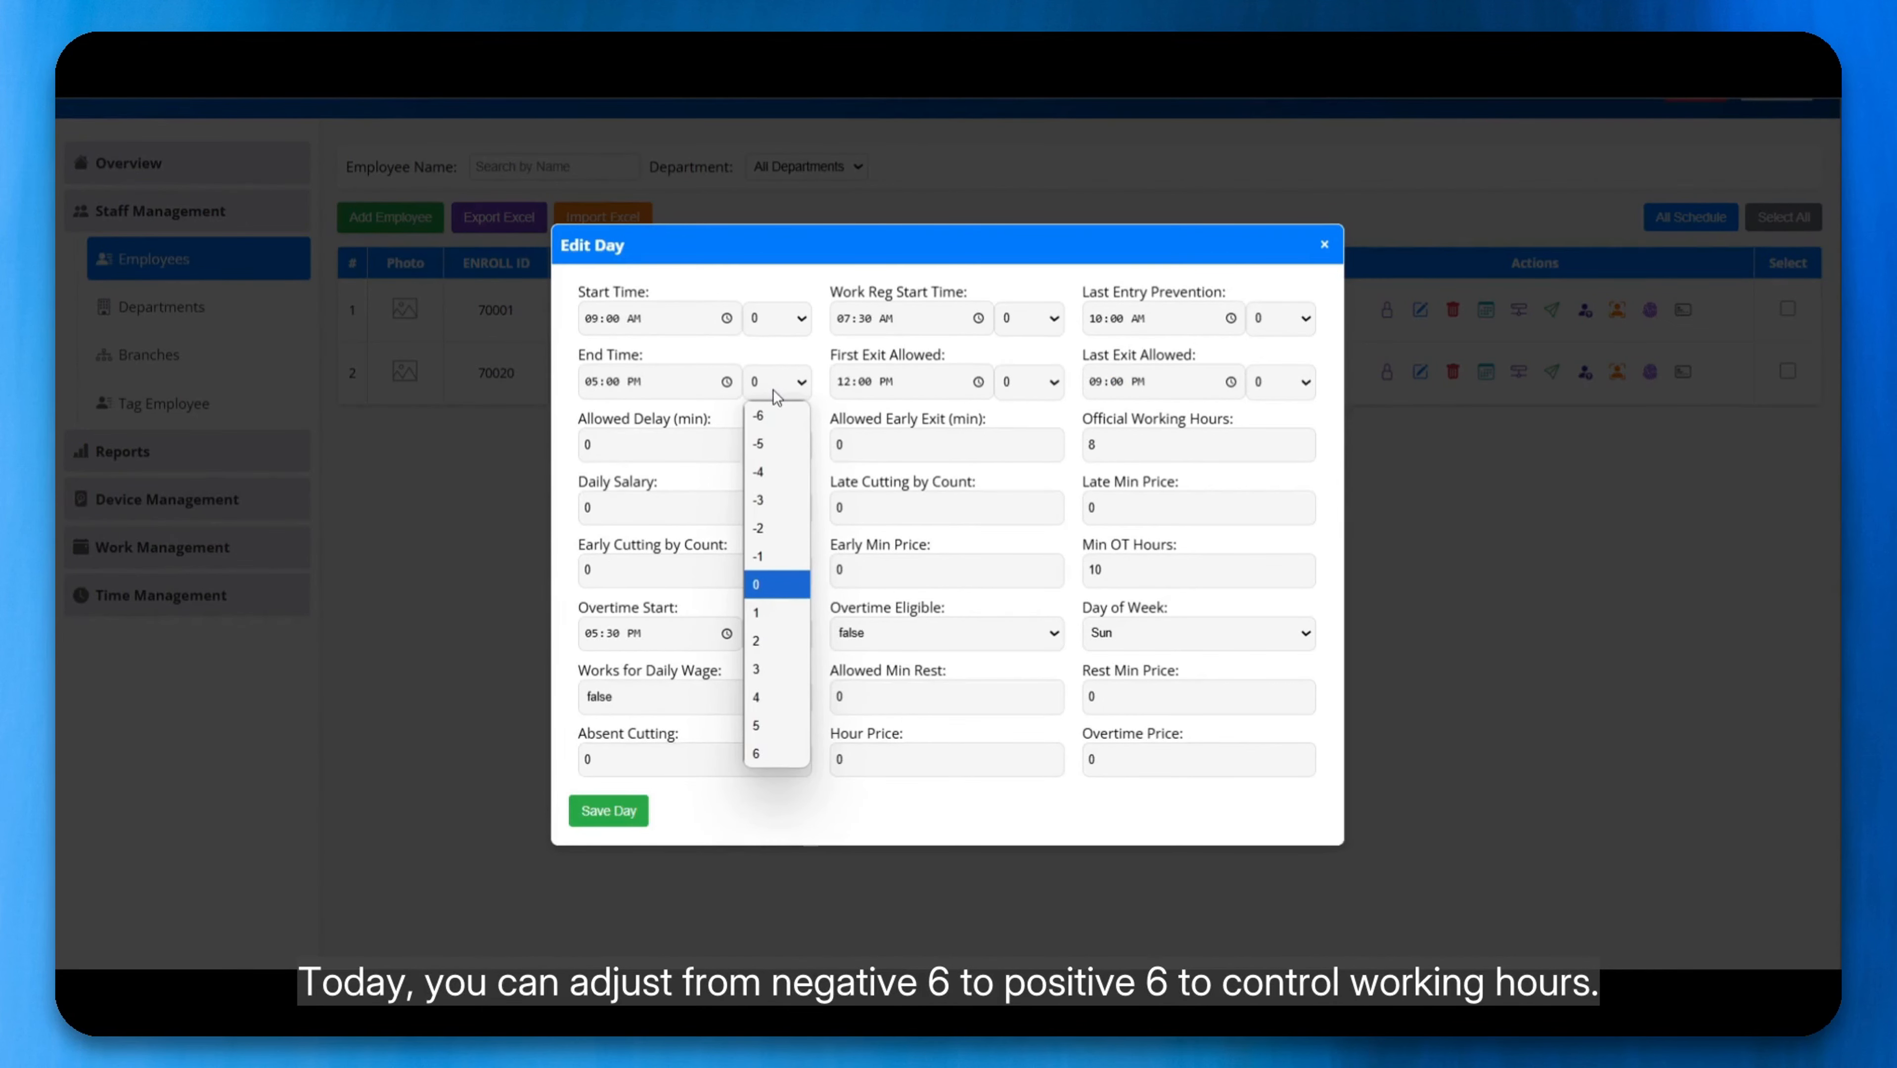
{"action": "left_click", "coordinate": [778, 389]}
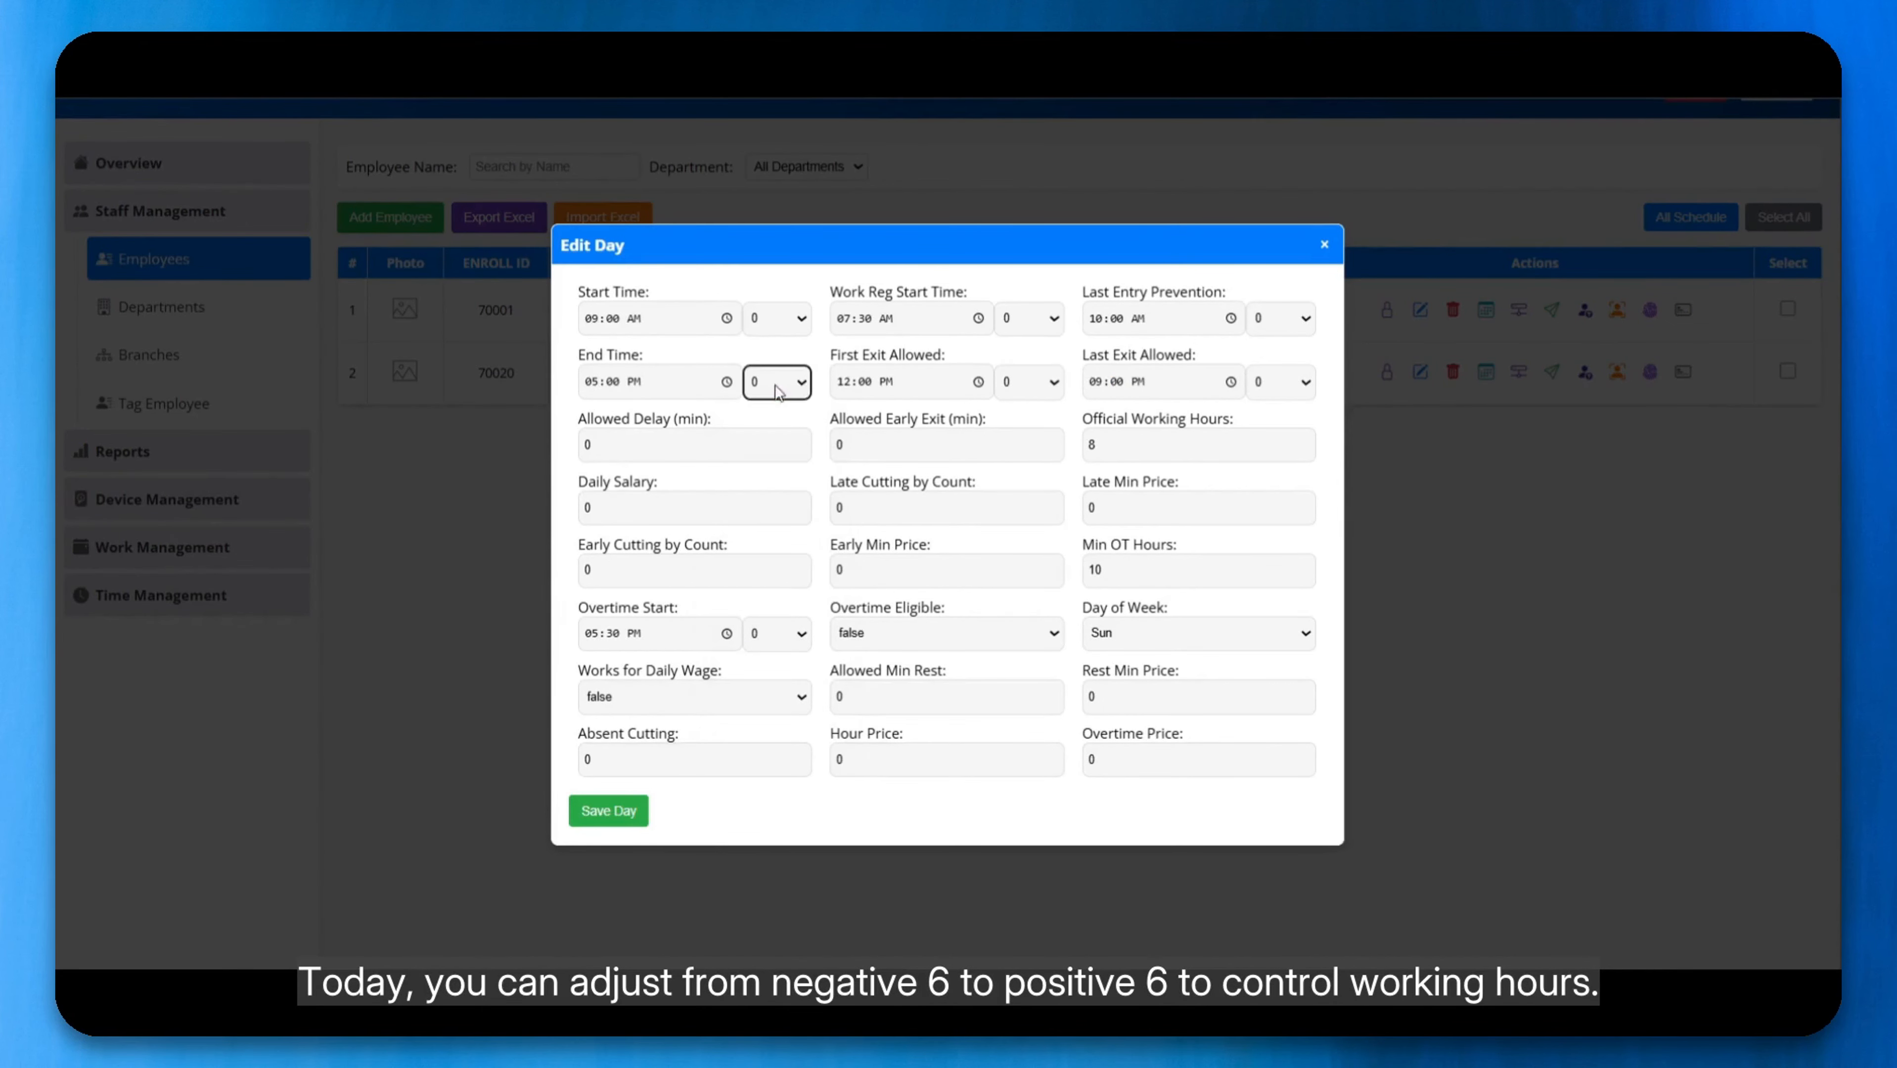
{"action": "left_click", "coordinate": [724, 412]}
Step: Set both the allowed delay and the allowed early exit for Sunday to 10 minutes
{"action": "double_click", "coordinate": [668, 454]}
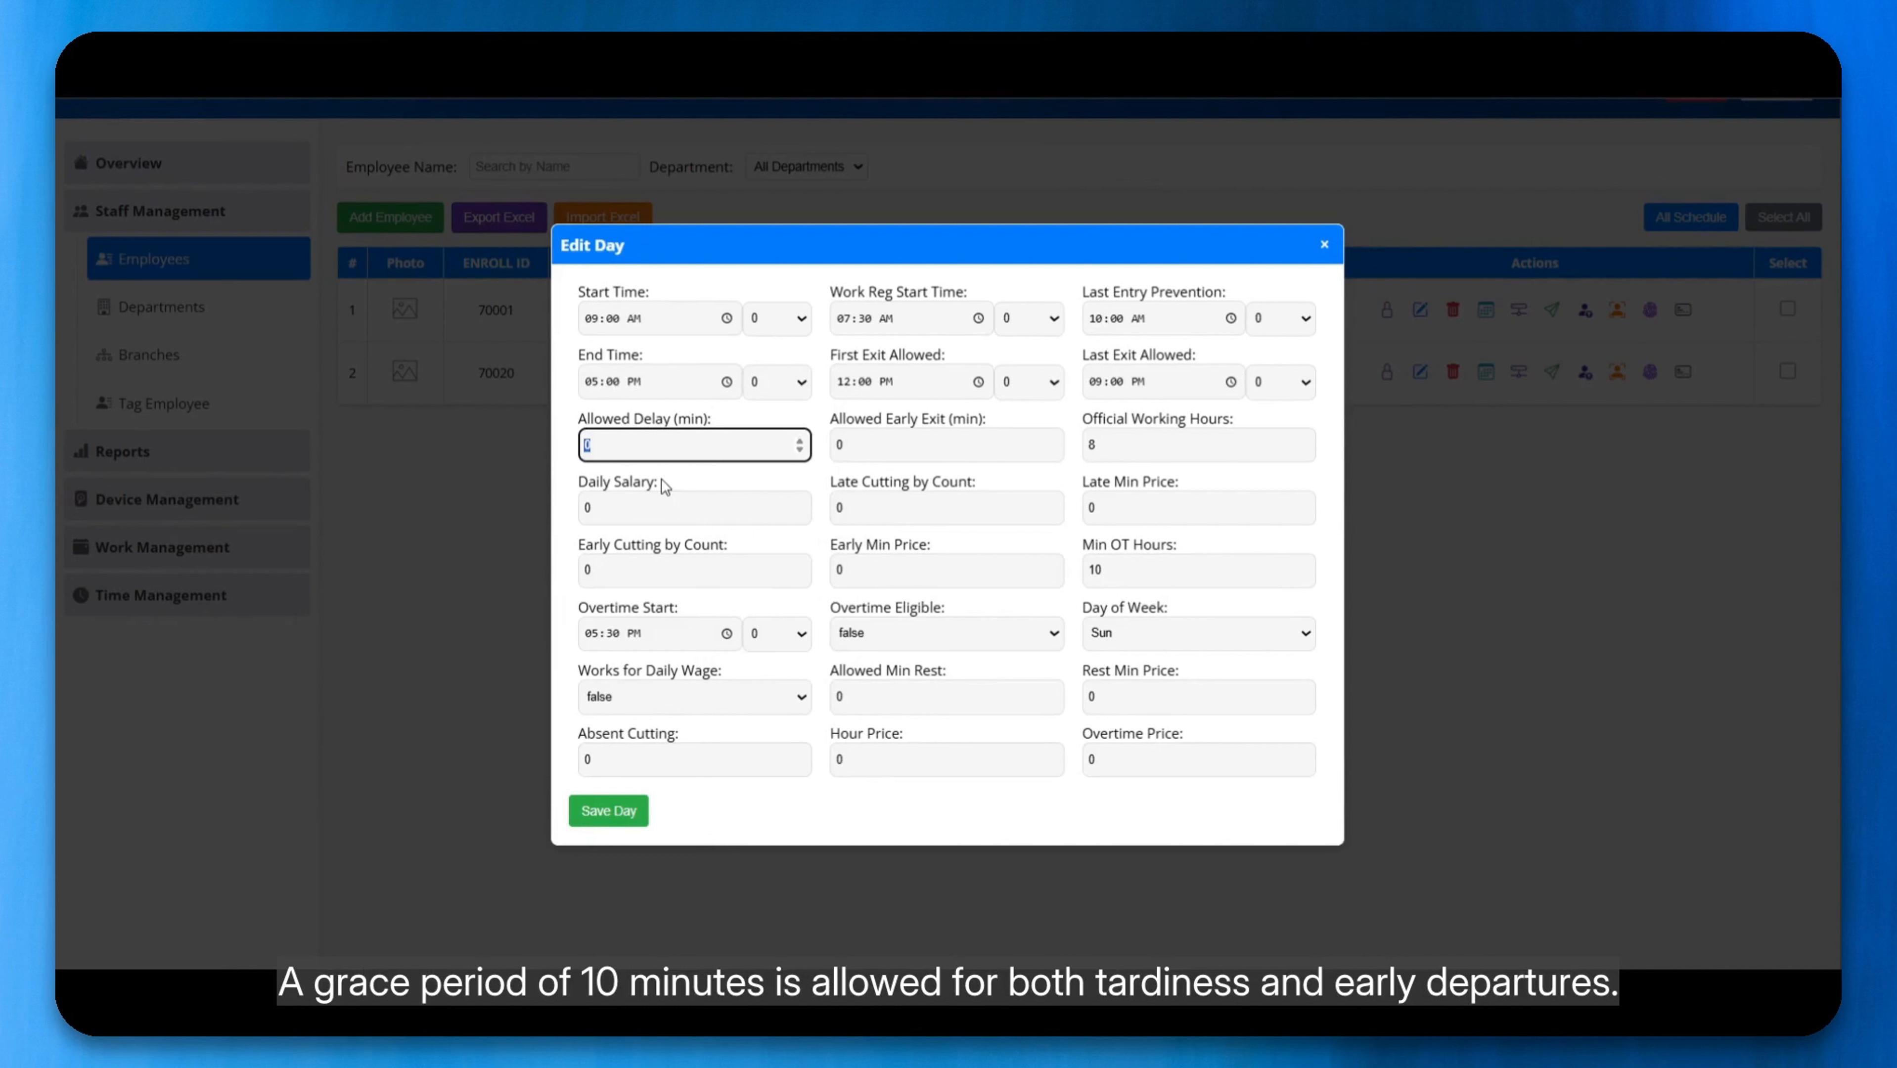
{"action": "type", "text": "10"}
{"action": "key", "text": "Tab"}
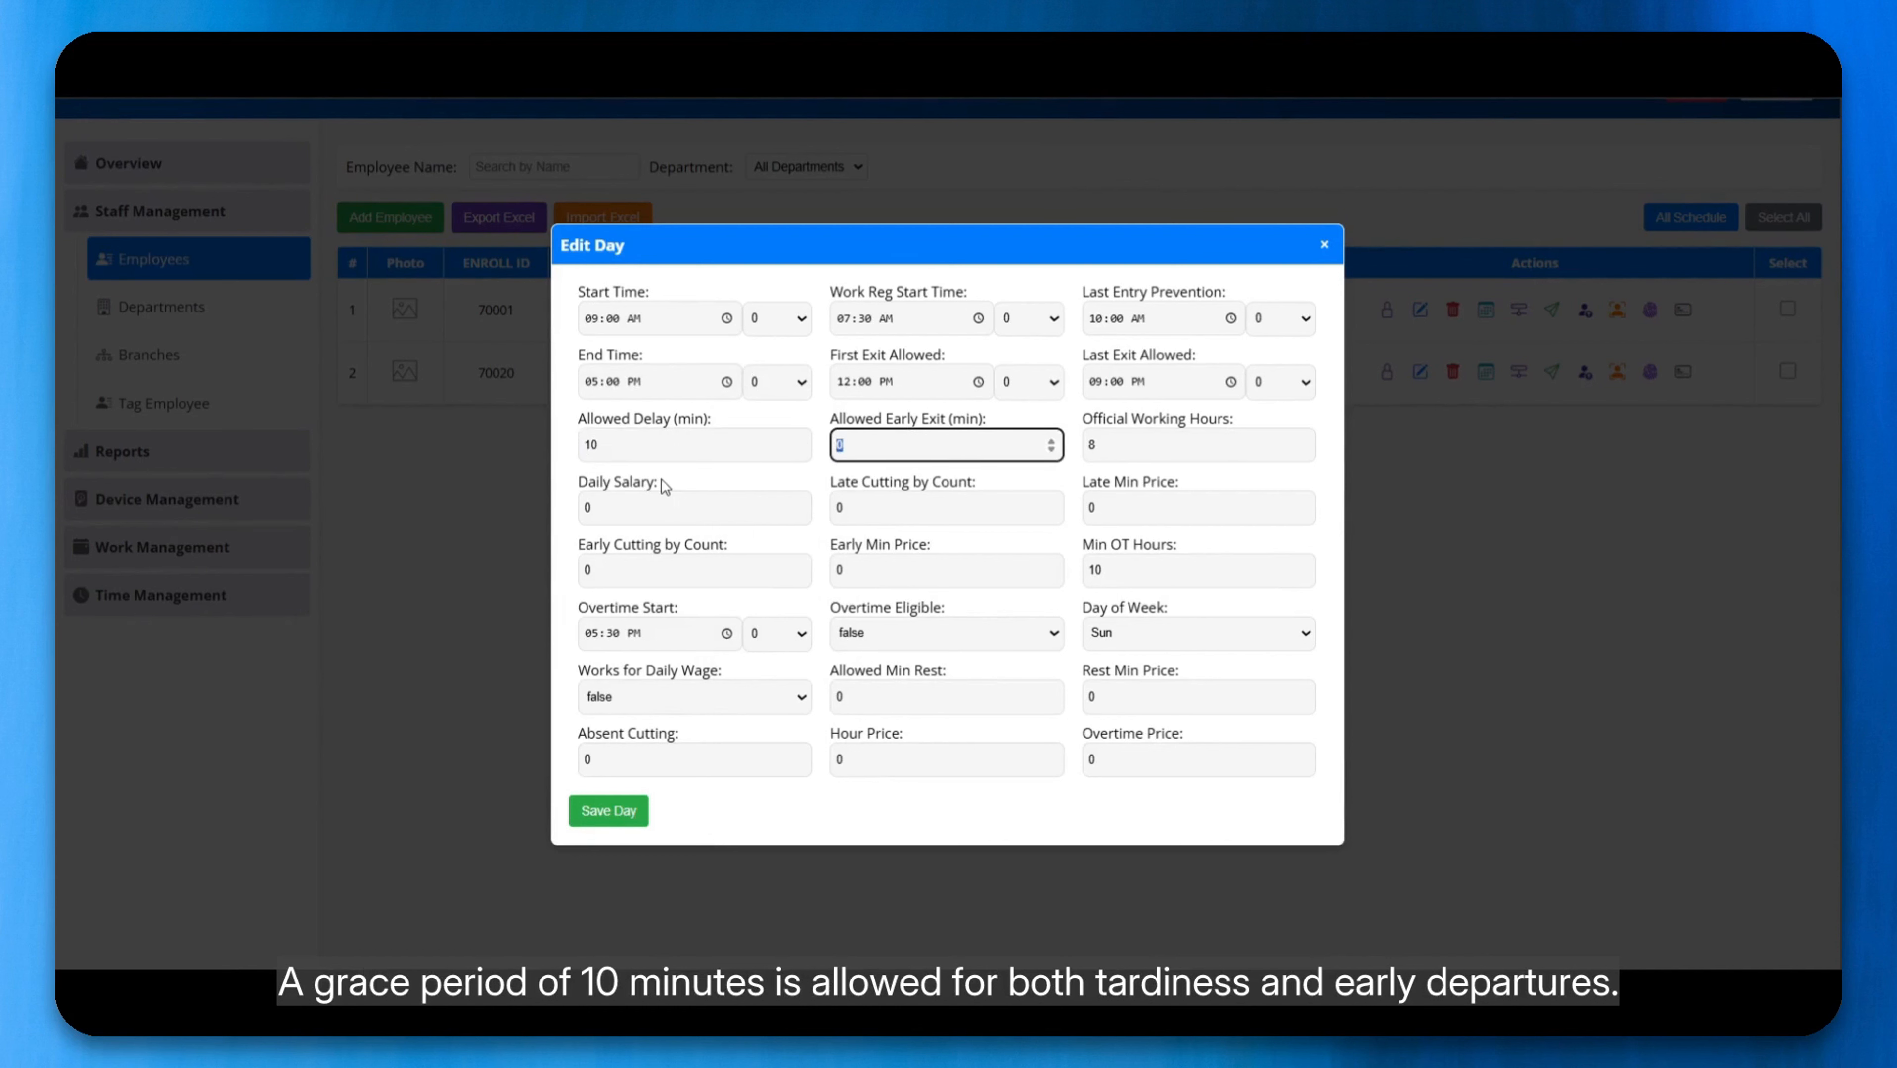
{"action": "type", "text": "10"}
{"action": "key", "text": "Tab"}
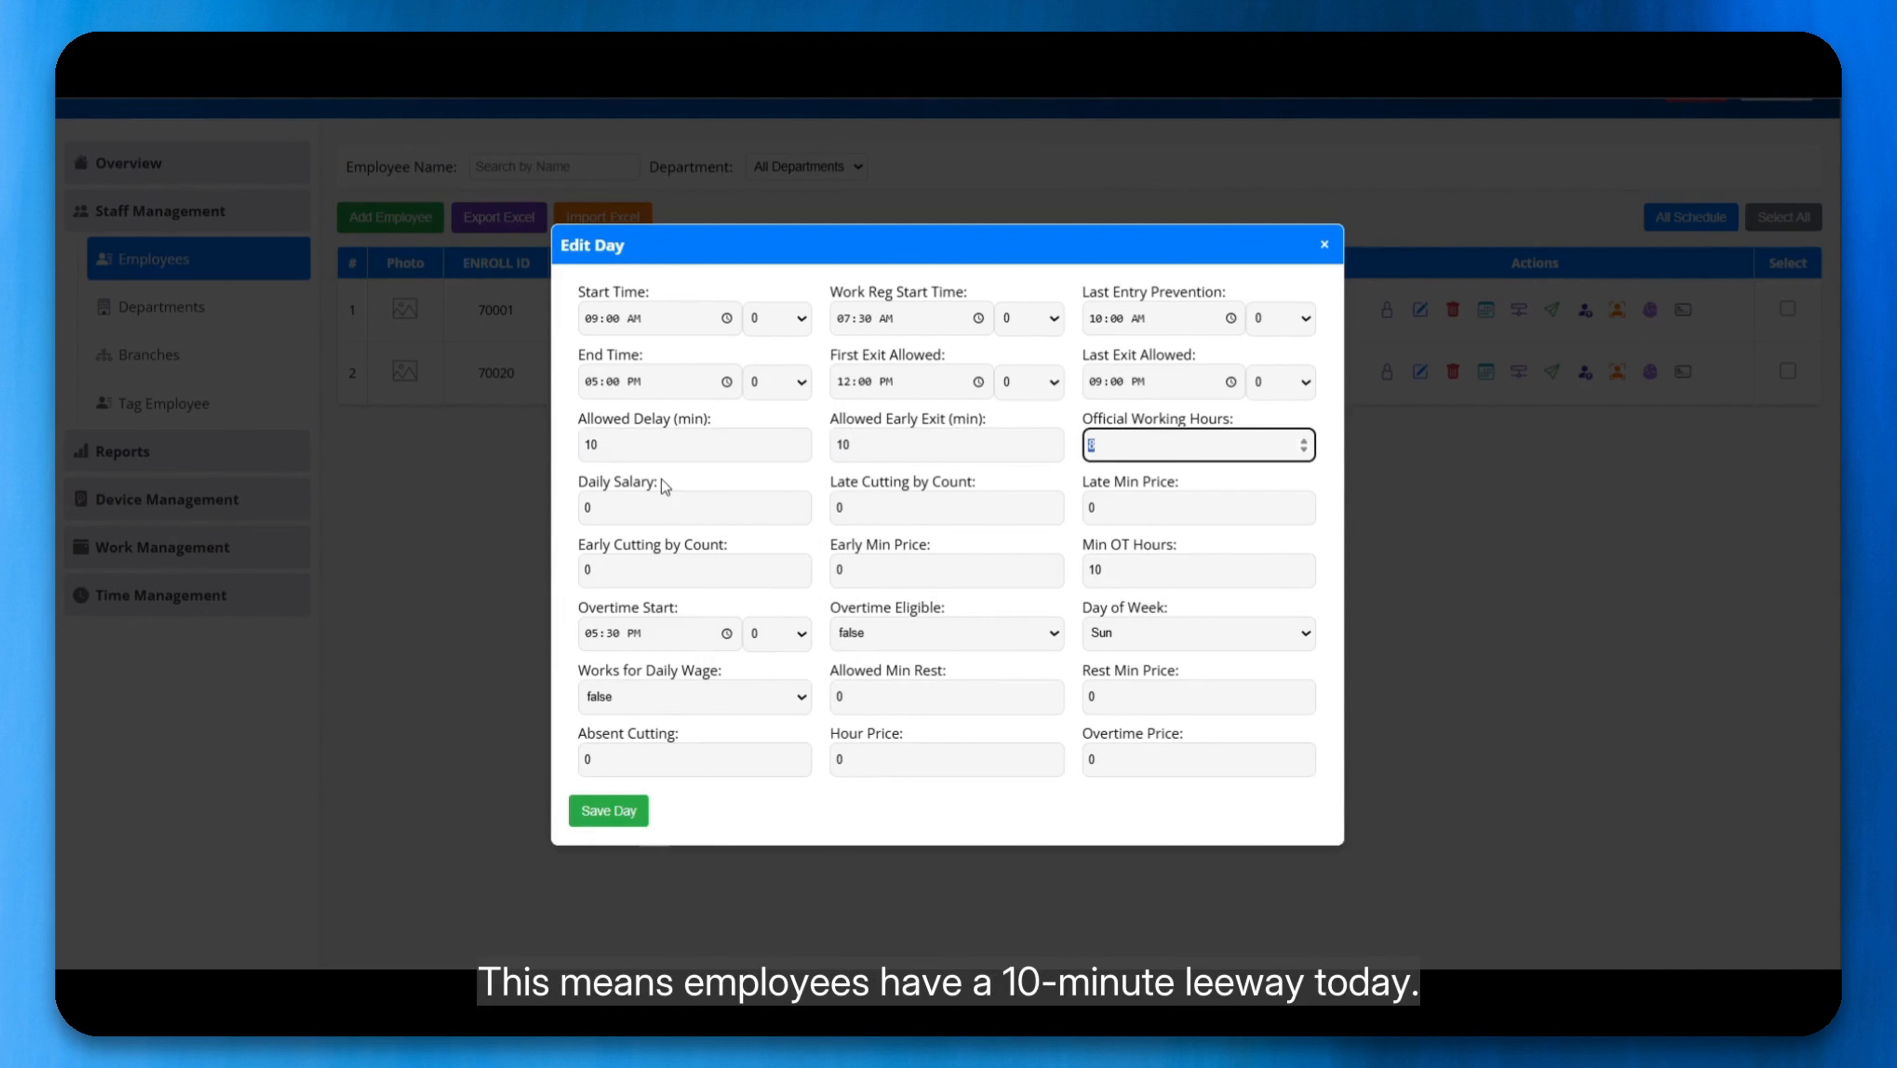
Step: Review the allowed delay and allowed early exit minutes against the Sunday start and end times
{"action": "left_click", "coordinate": [652, 449]}
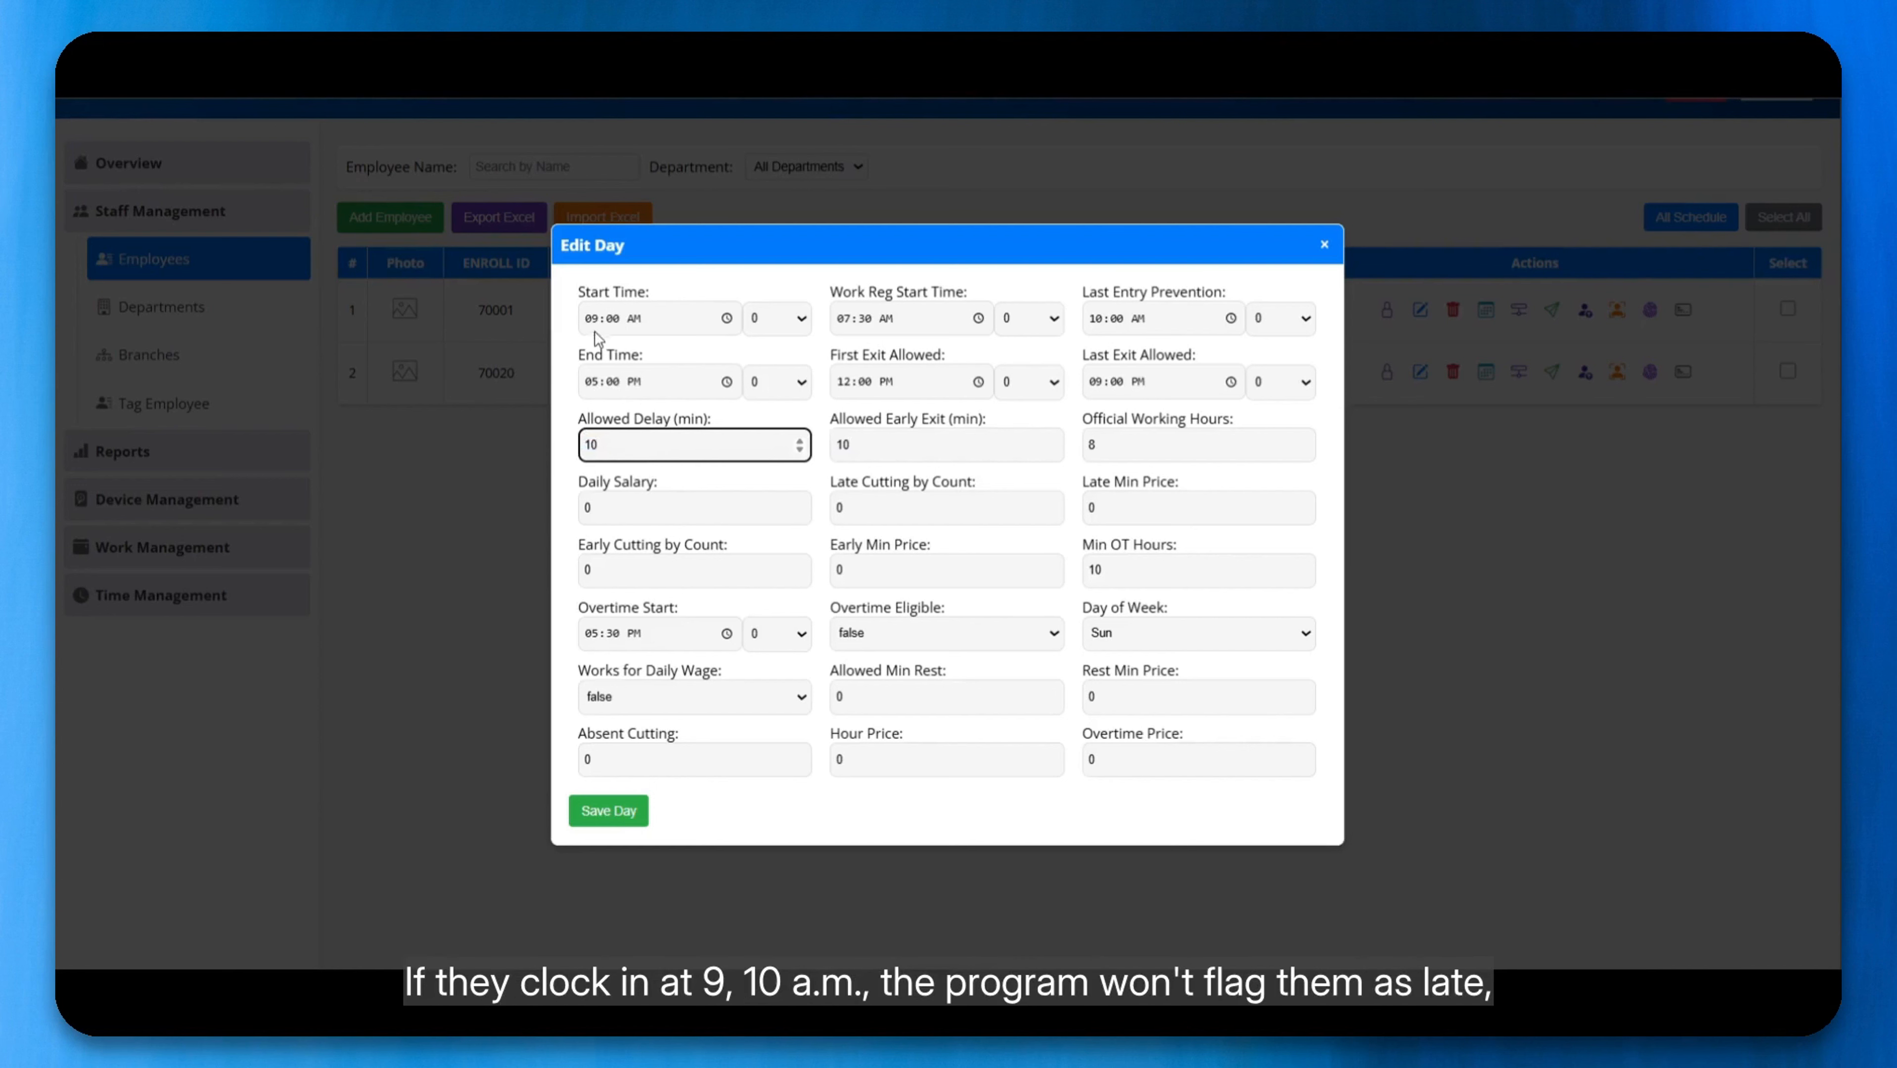
{"action": "left_click", "coordinate": [612, 320]}
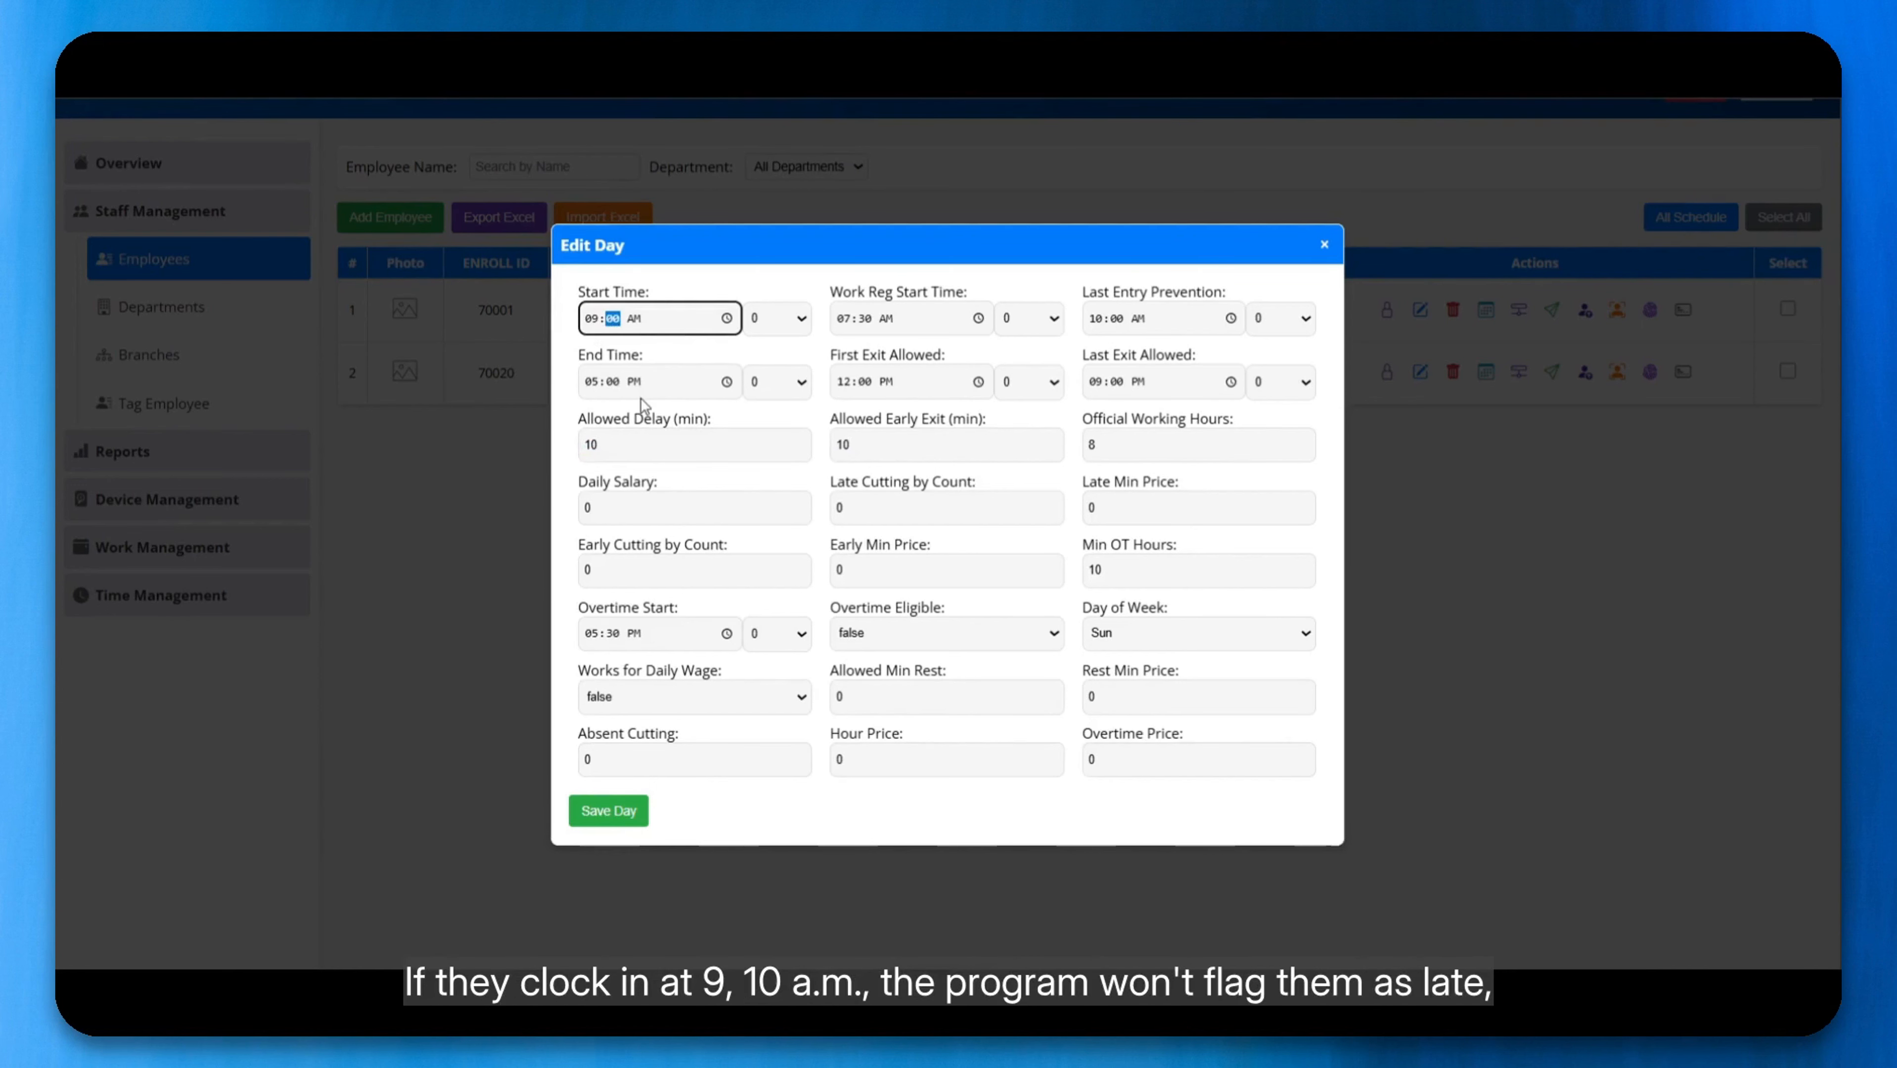
{"action": "double_click", "coordinate": [632, 444]}
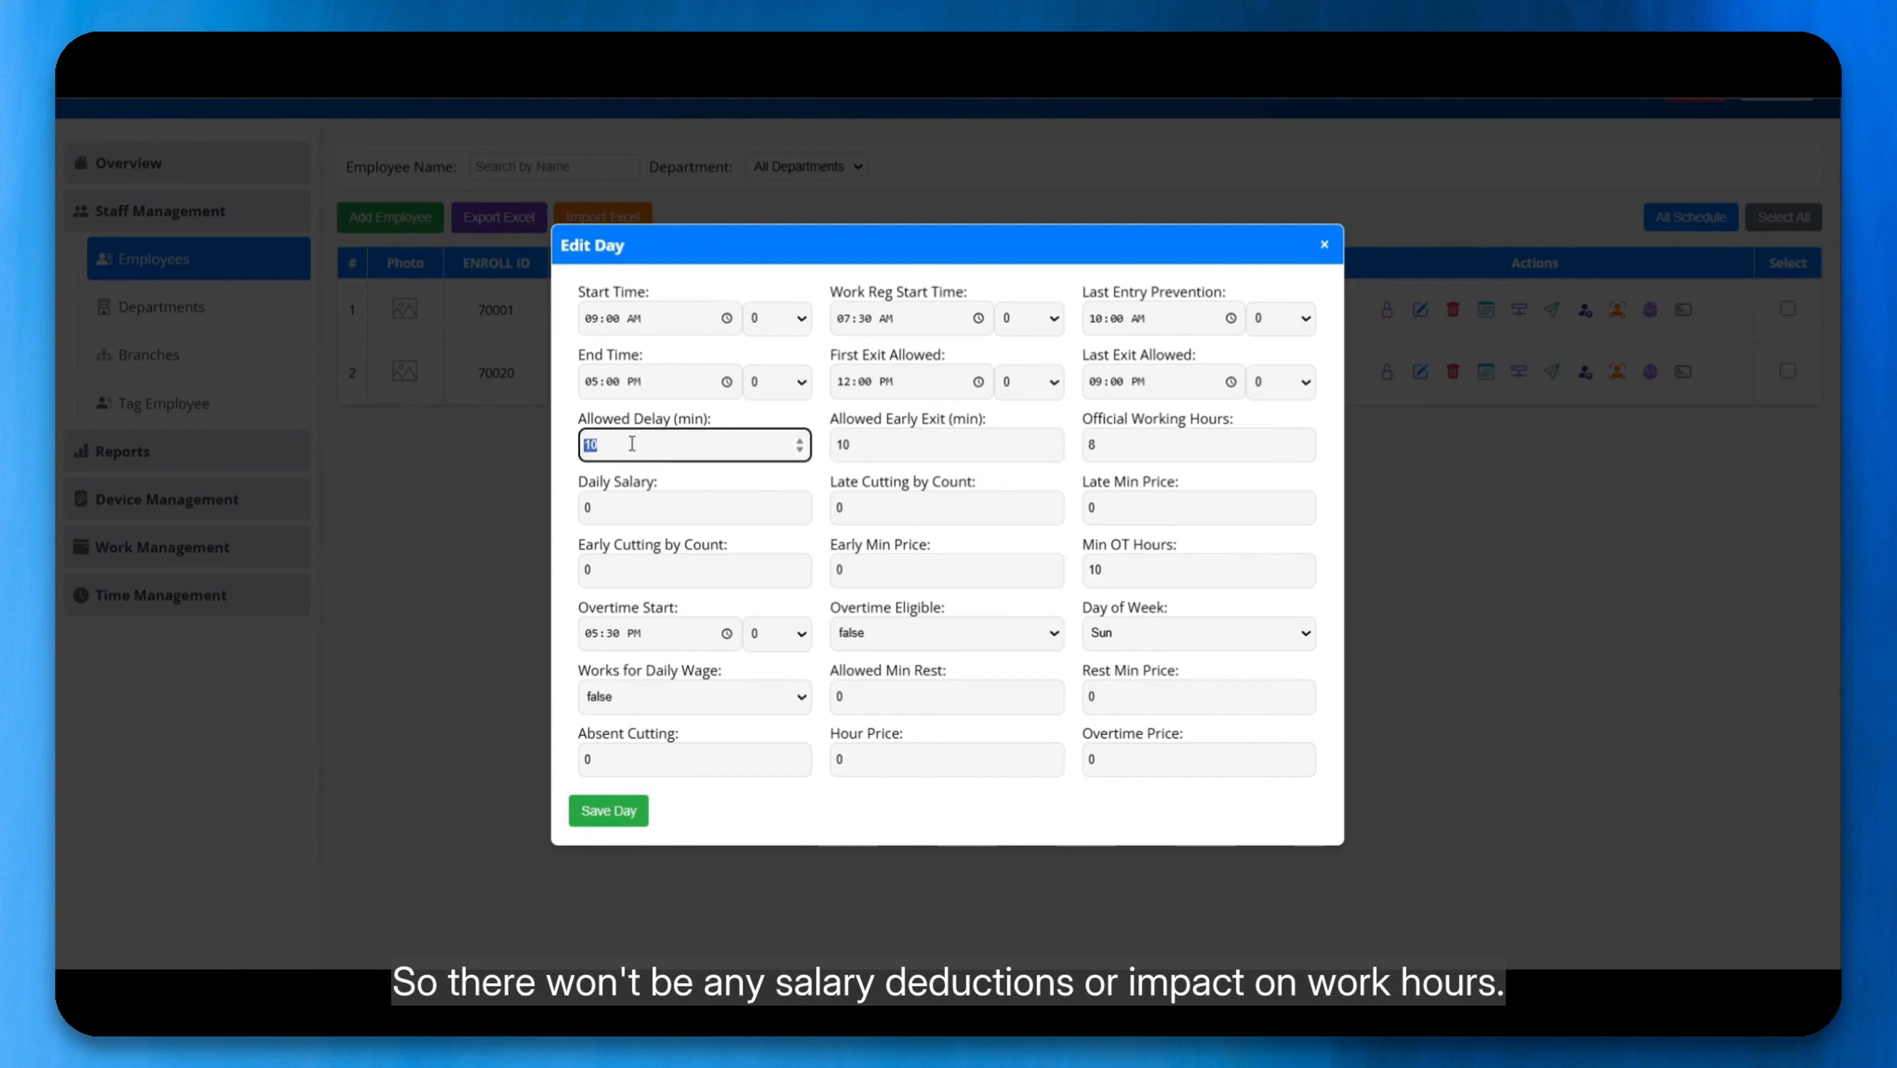
{"action": "left_click", "coordinate": [635, 444]}
{"action": "left_click_drag", "start_coordinate": [644, 448], "coordinate": [574, 452]}
{"action": "left_click", "coordinate": [611, 446]}
{"action": "left_click_drag", "start_coordinate": [869, 449], "coordinate": [826, 453]}
{"action": "left_click", "coordinate": [848, 451]}
{"action": "left_click", "coordinate": [591, 383]}
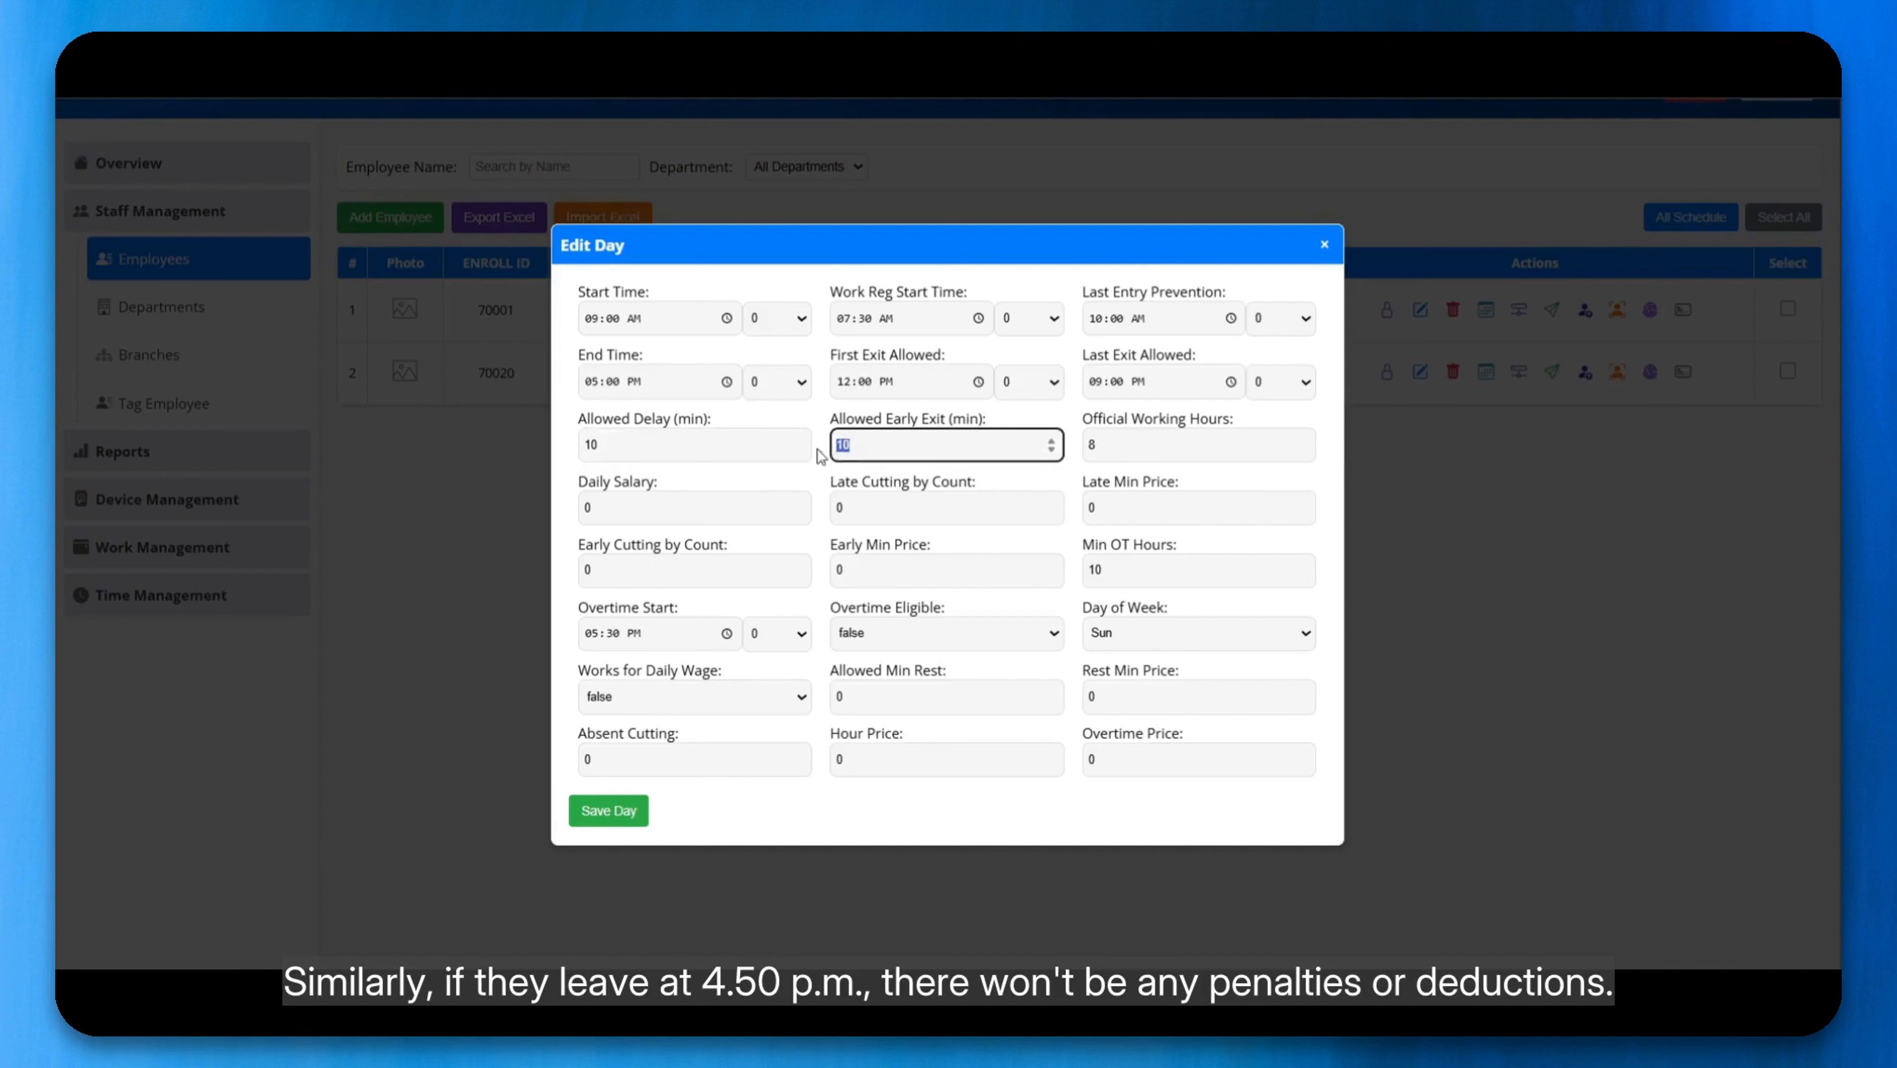
{"action": "left_click", "coordinate": [826, 453]}
Step: Set the Sunday daily salary to 700 and set working for a daily wage to true
{"action": "left_click", "coordinate": [1153, 449]}
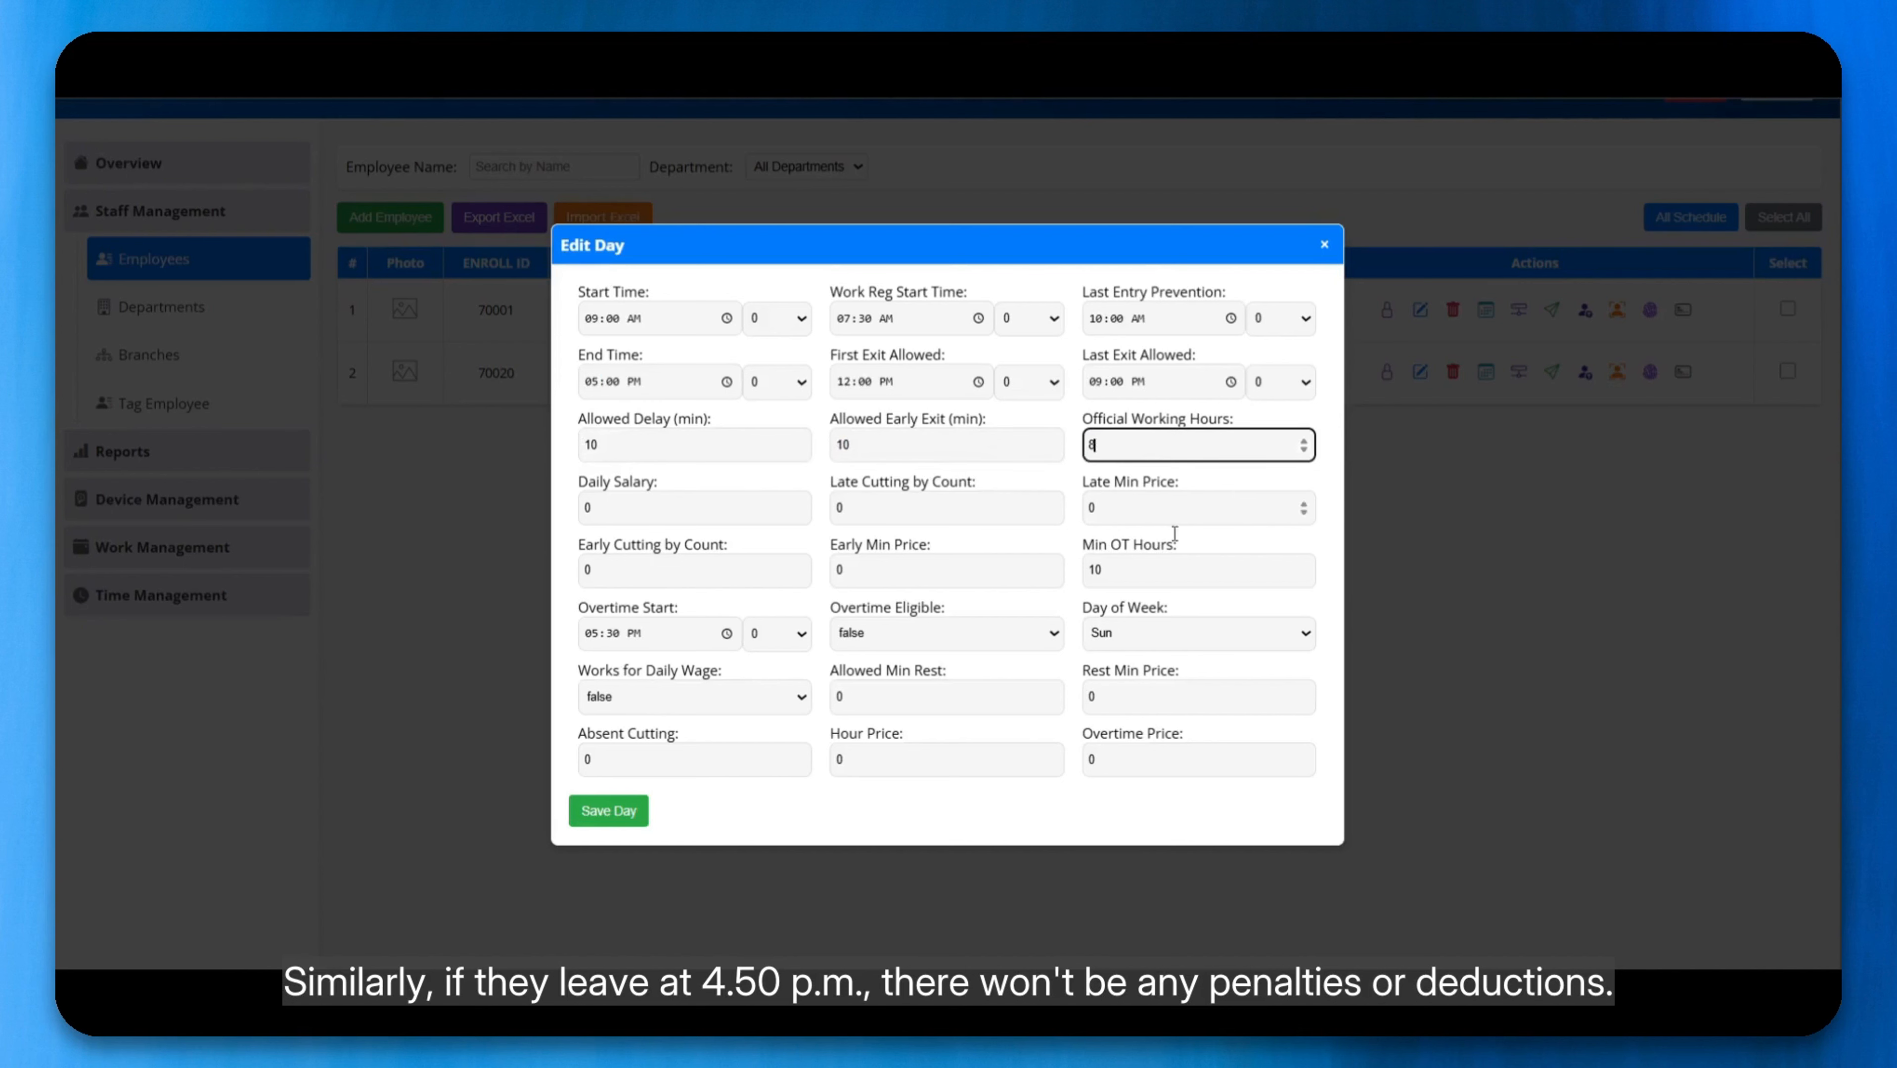
{"action": "key", "text": "Tab"}
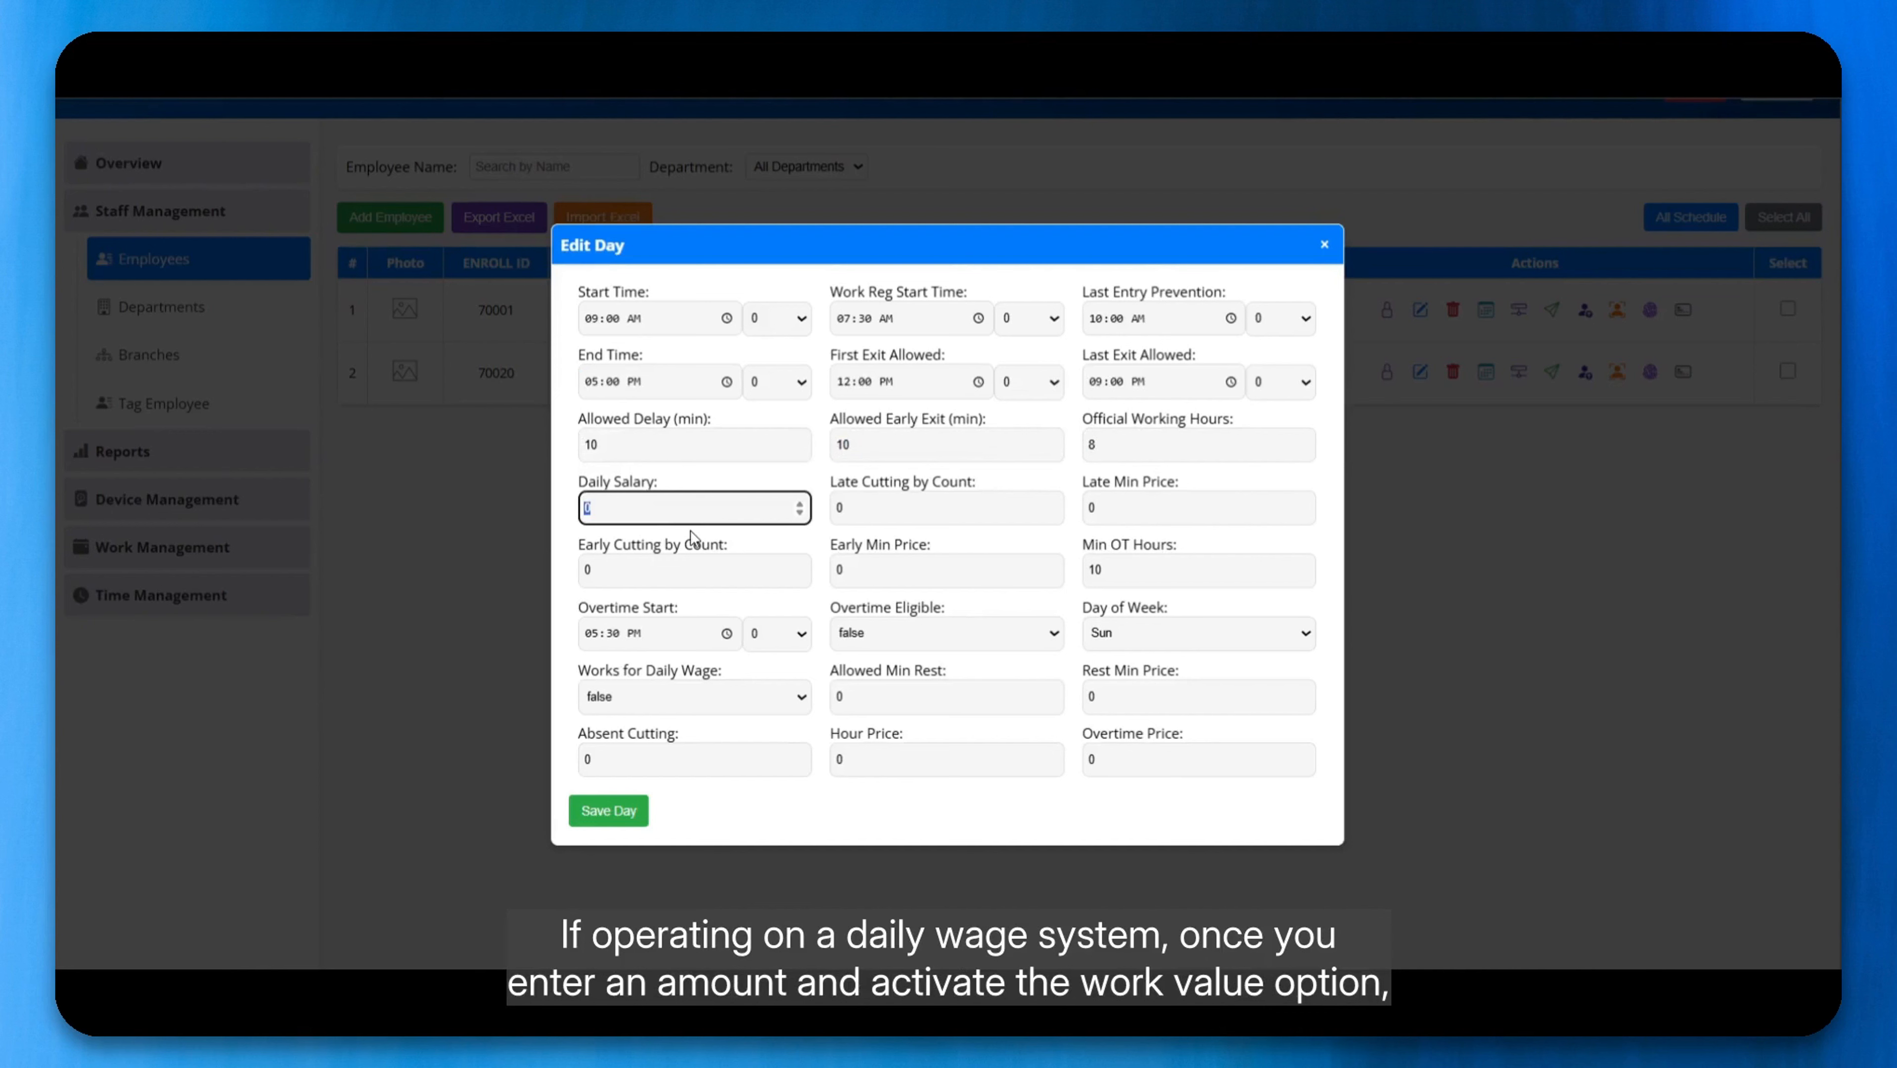
{"action": "type", "text": "700"}
{"action": "left_click", "coordinate": [671, 696]}
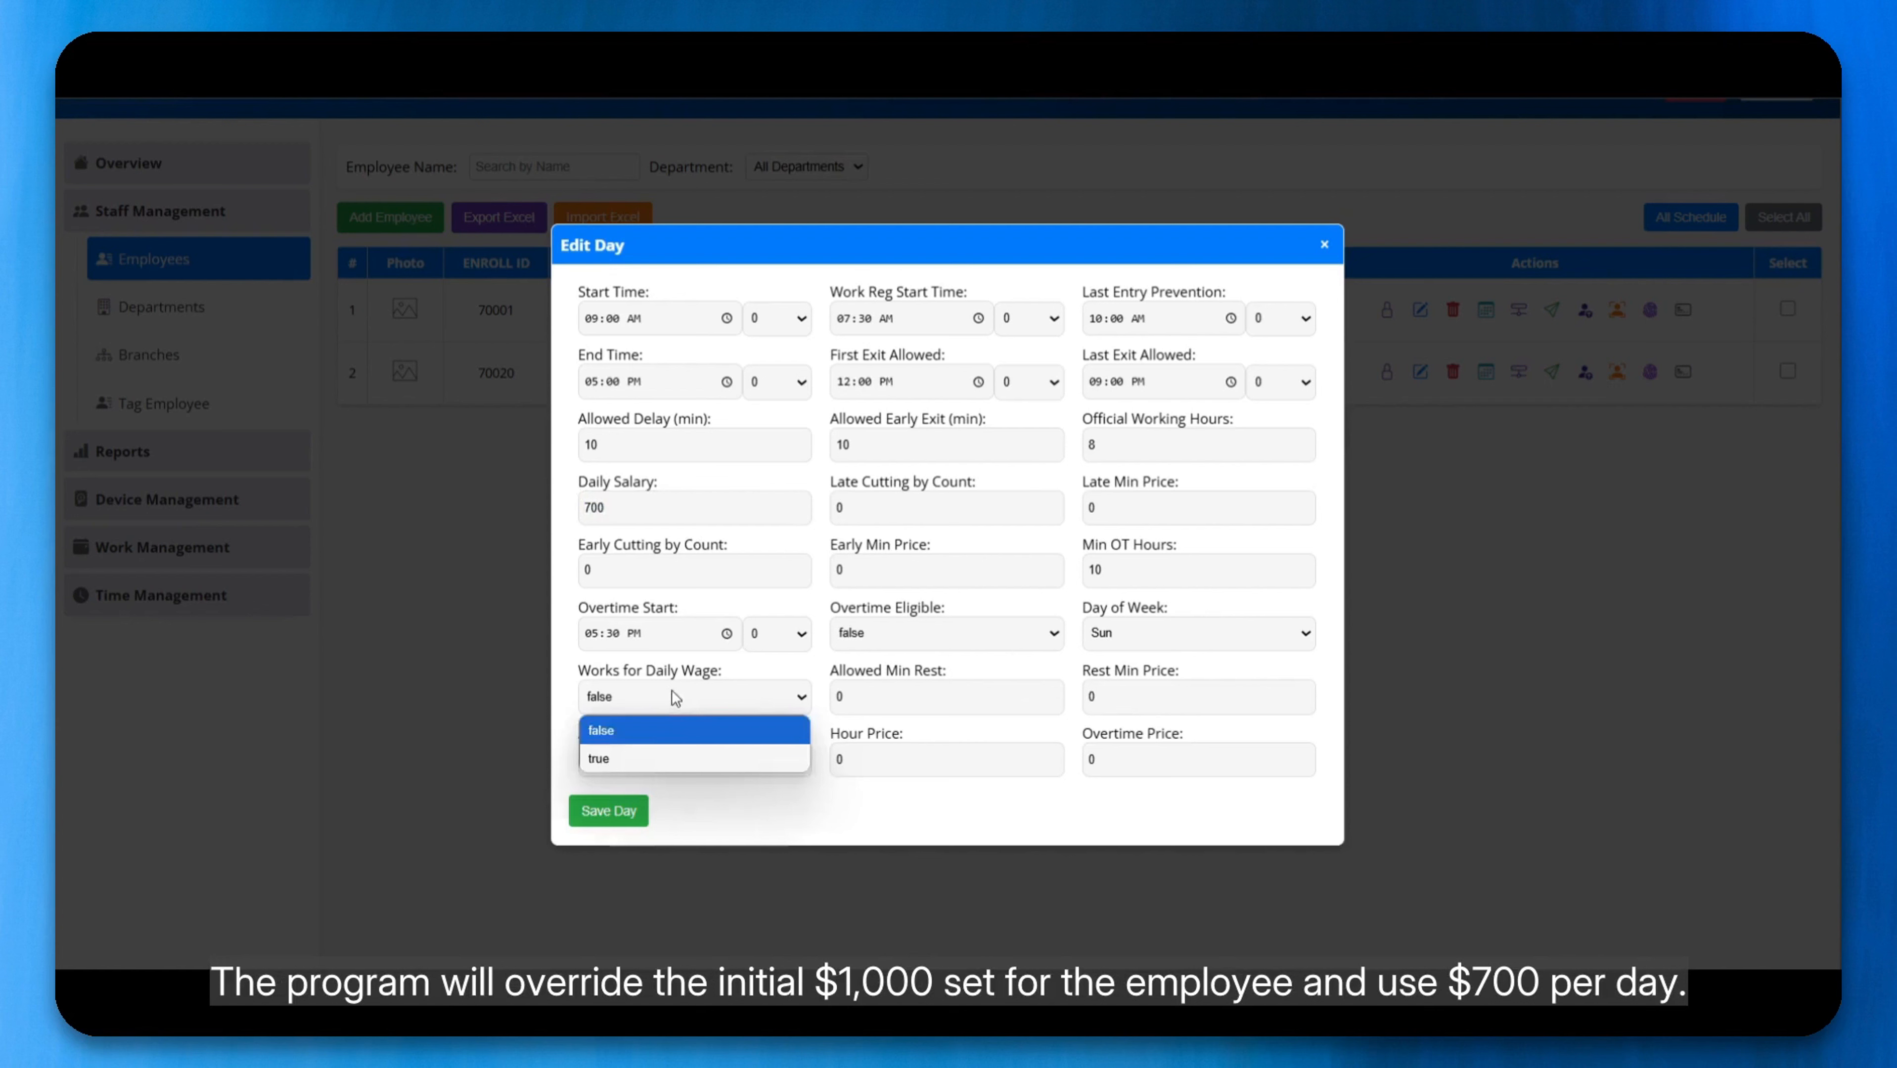
{"action": "left_click", "coordinate": [666, 757]}
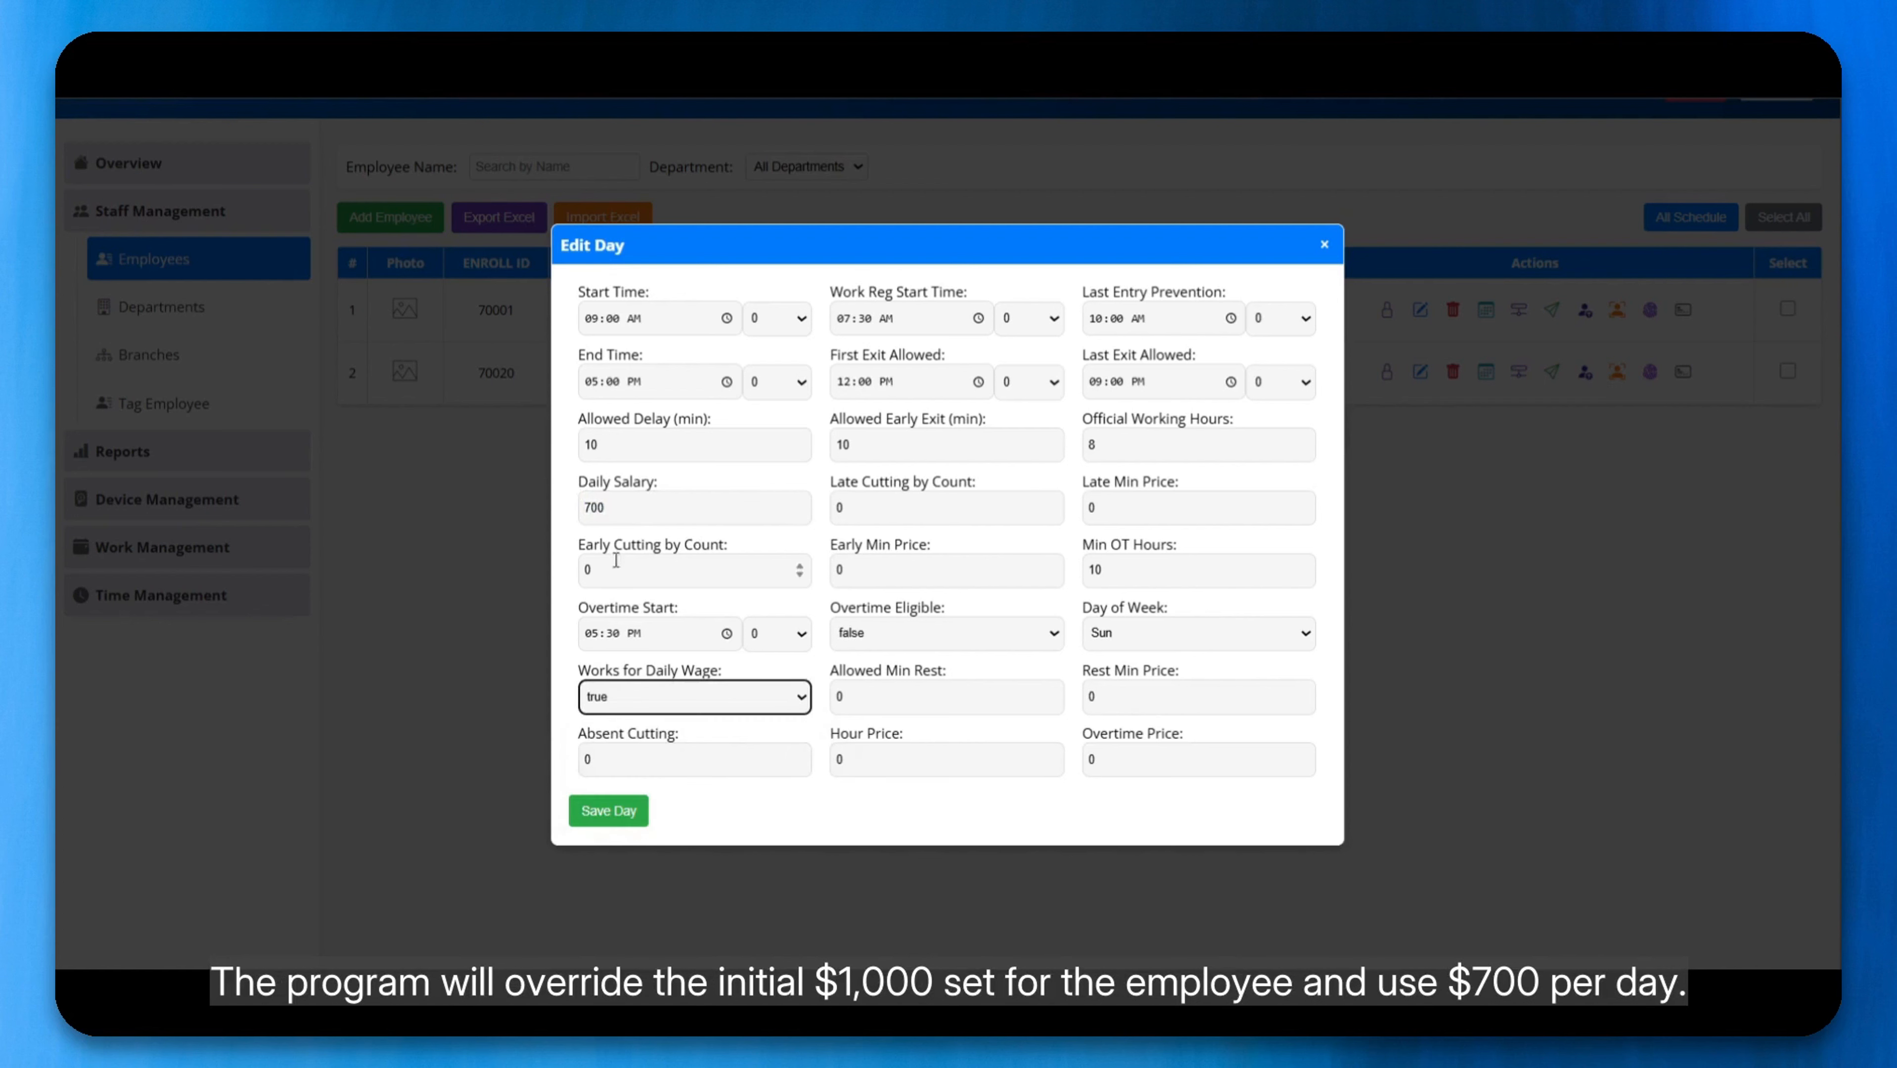
Step: Set the Sunday late cutting by count to 500 and the late minute price to 10
{"action": "left_click", "coordinate": [632, 520]}
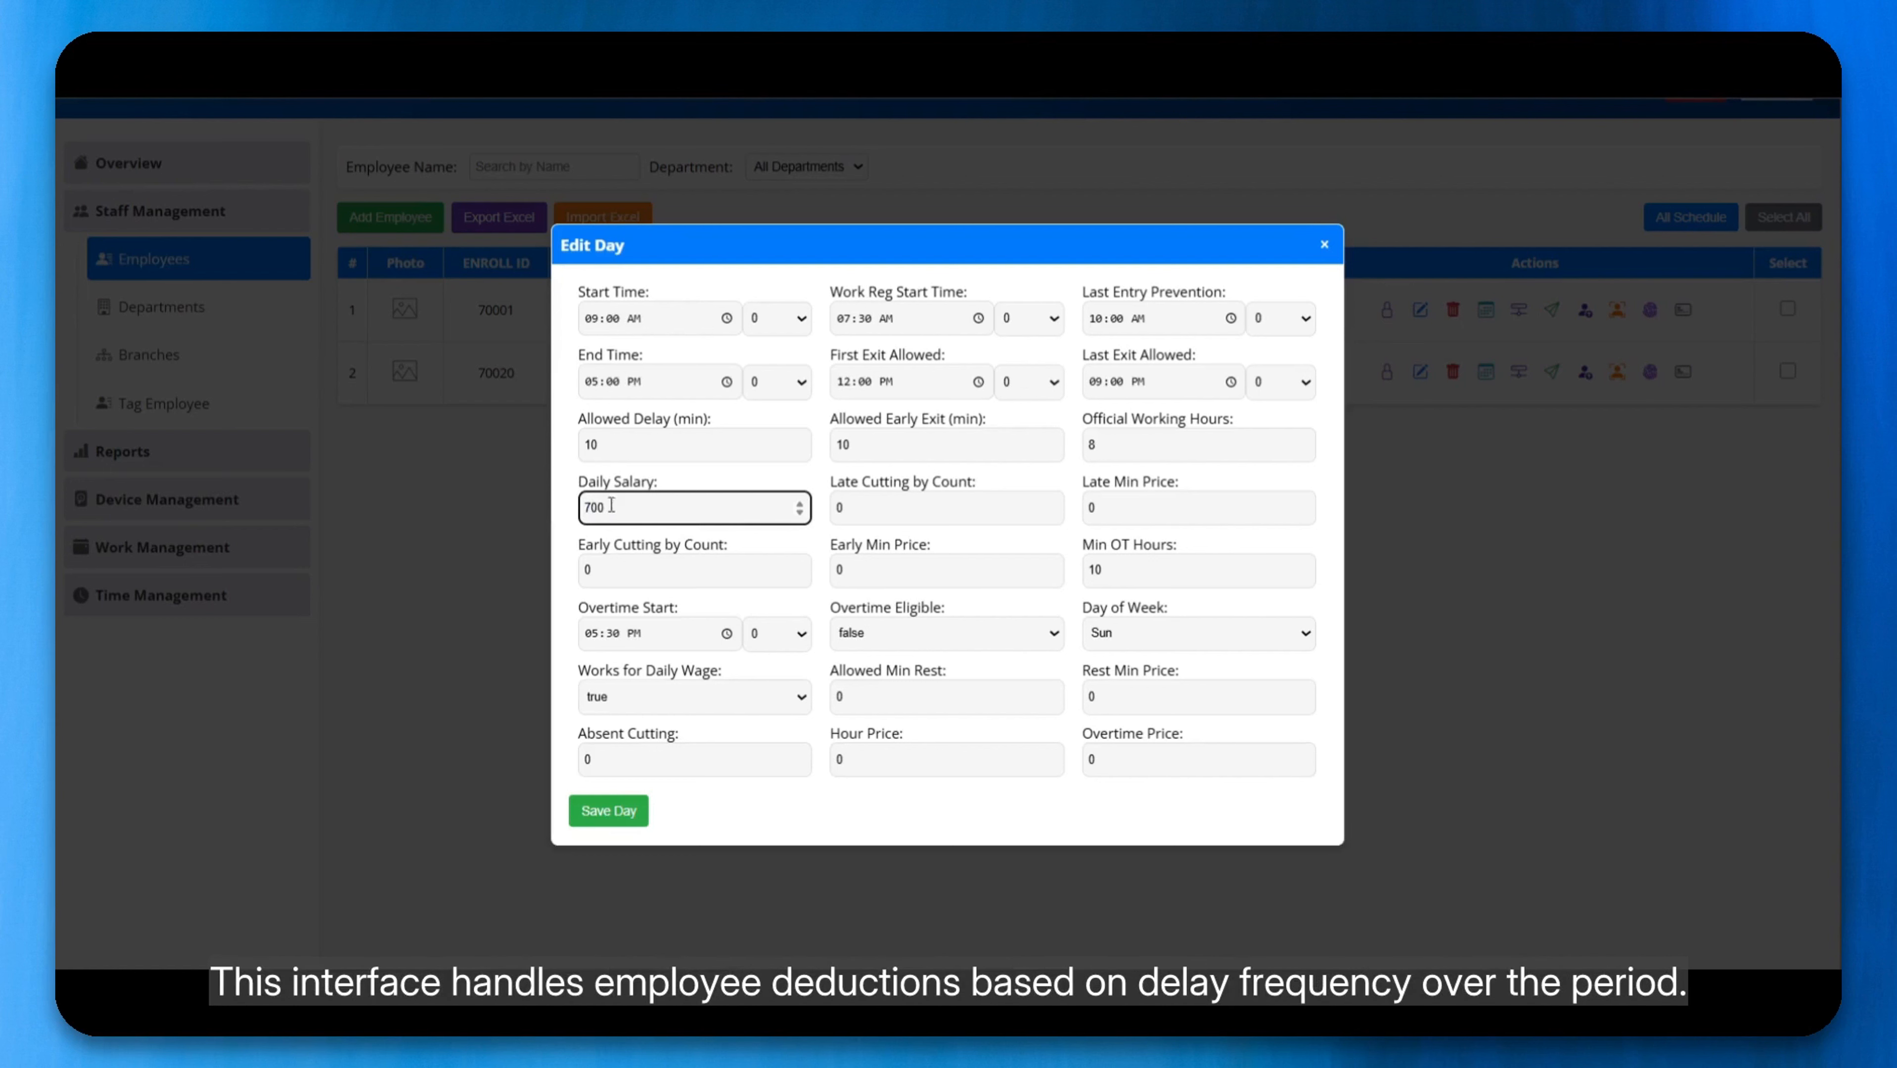
{"action": "key", "text": "Tab"}
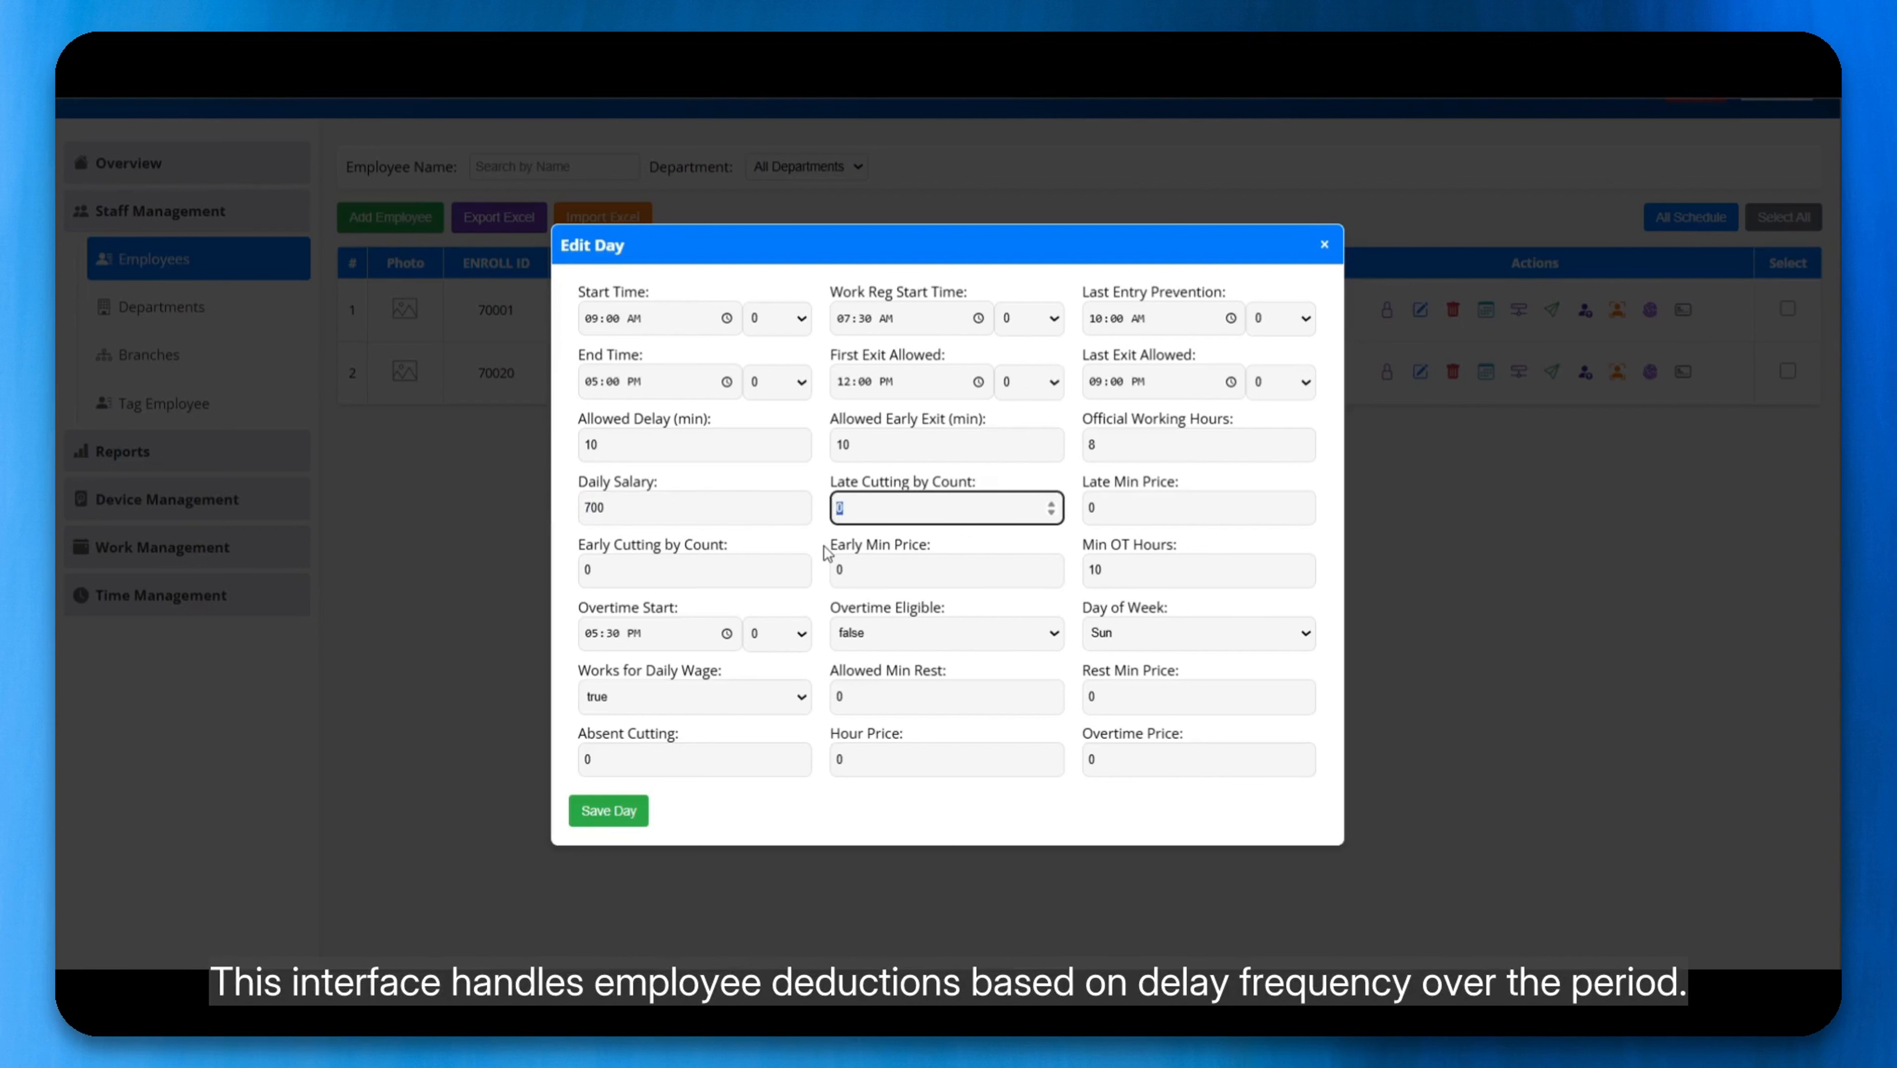
{"action": "type", "text": "5"}
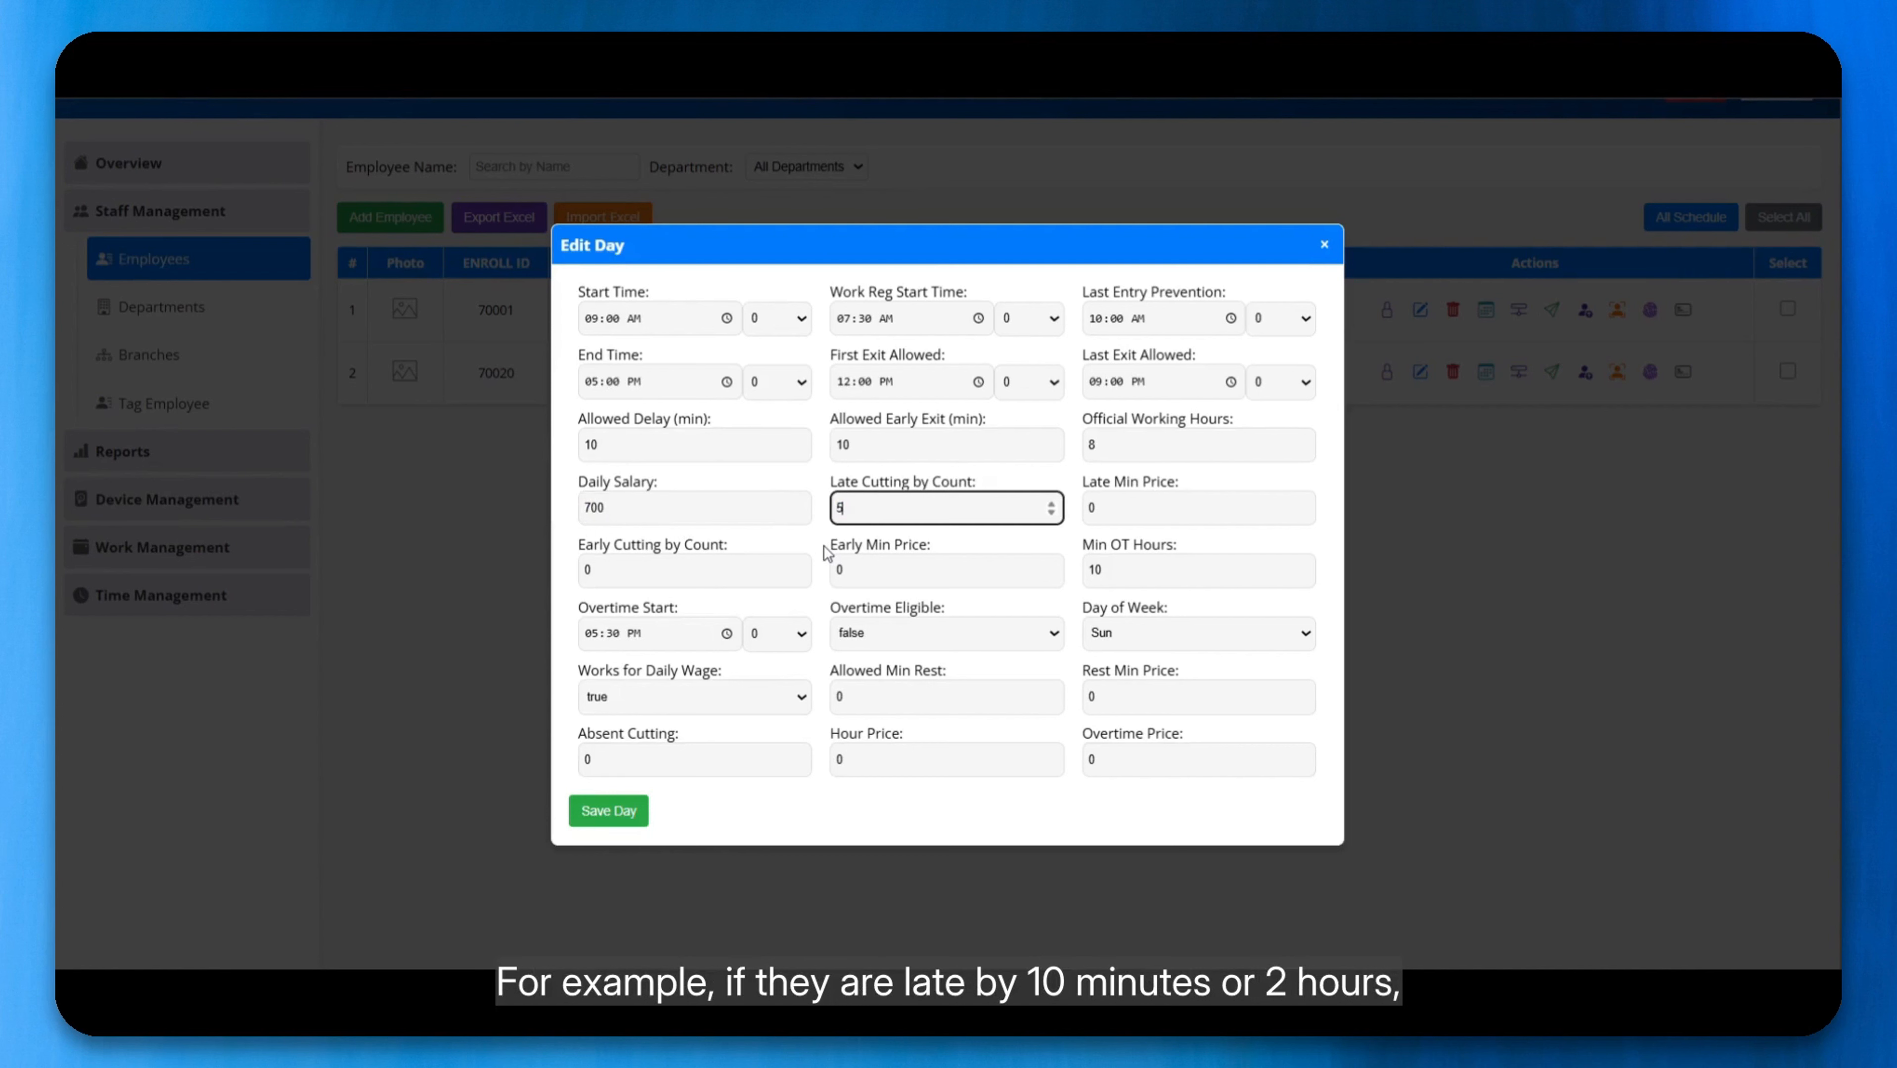
{"action": "type", "text": "000"}
{"action": "double_click", "coordinate": [877, 513]}
{"action": "type", "text": "500"}
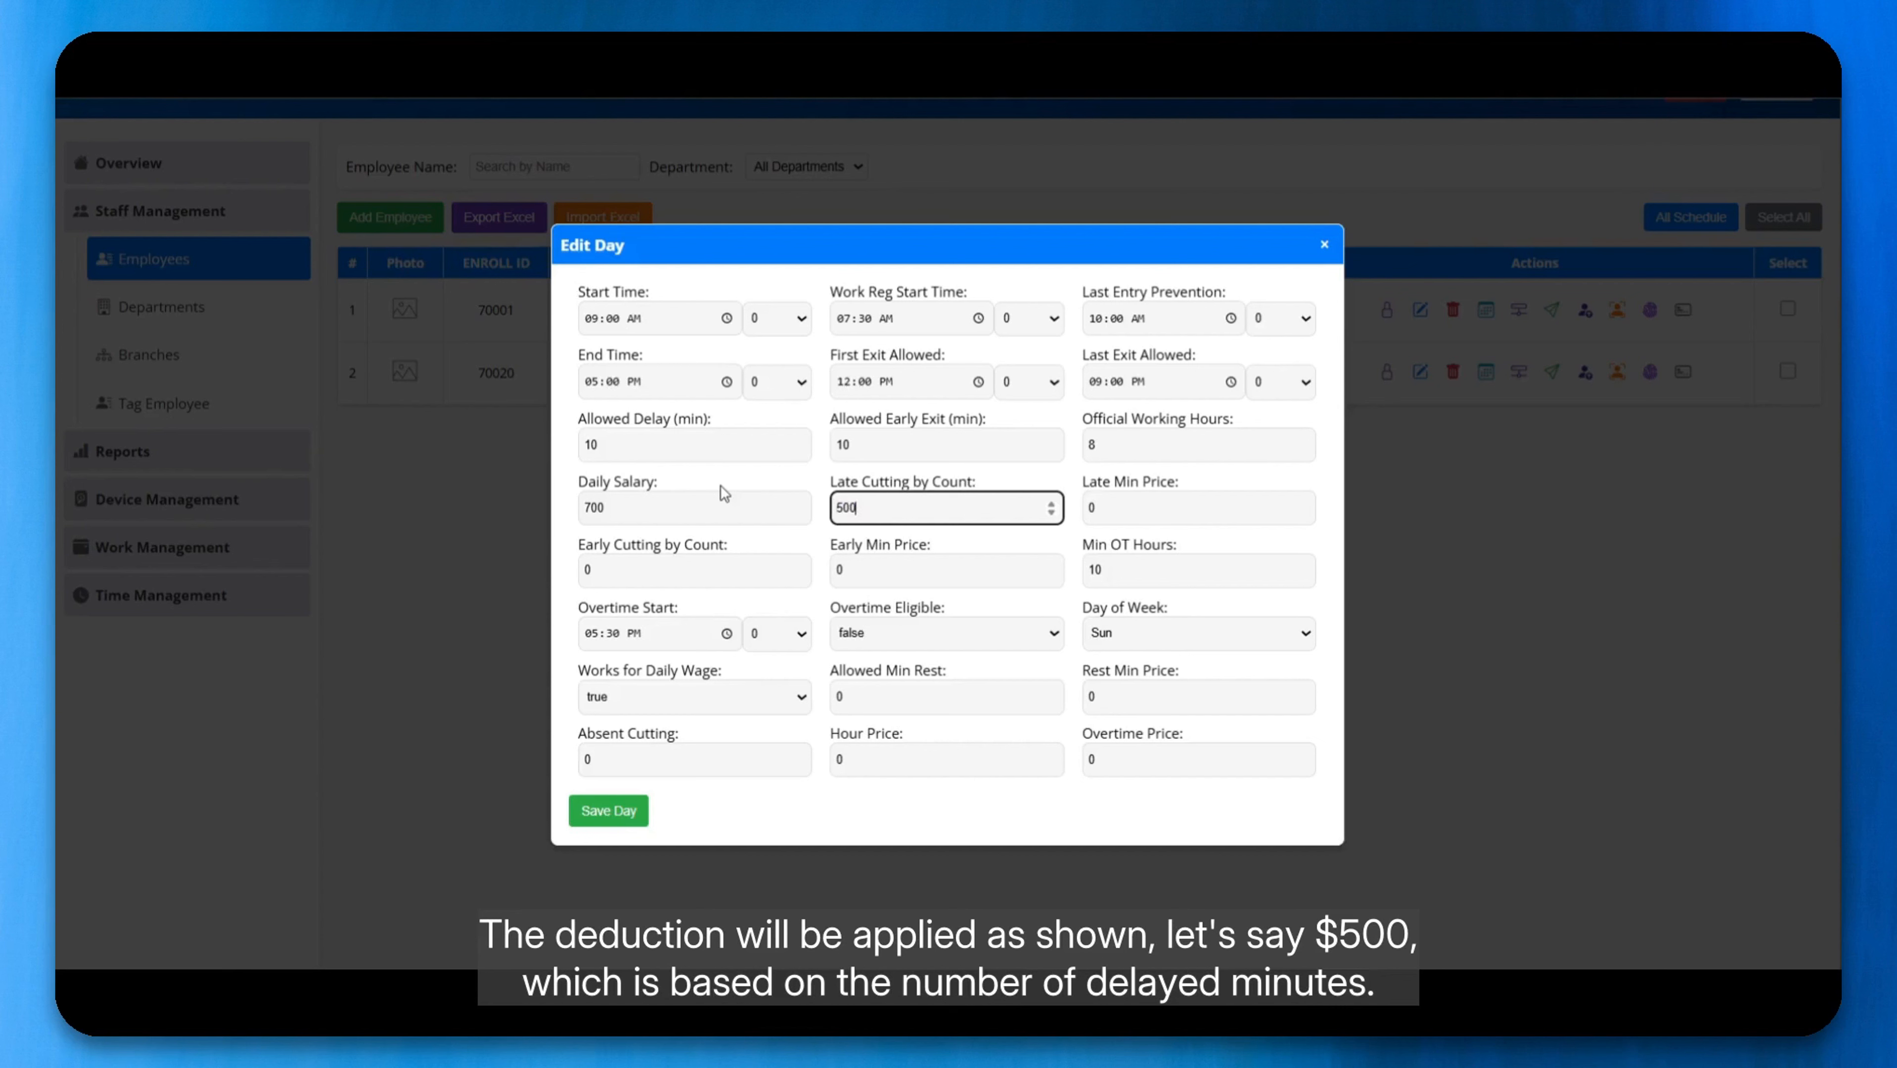
{"action": "key", "text": "Tab"}
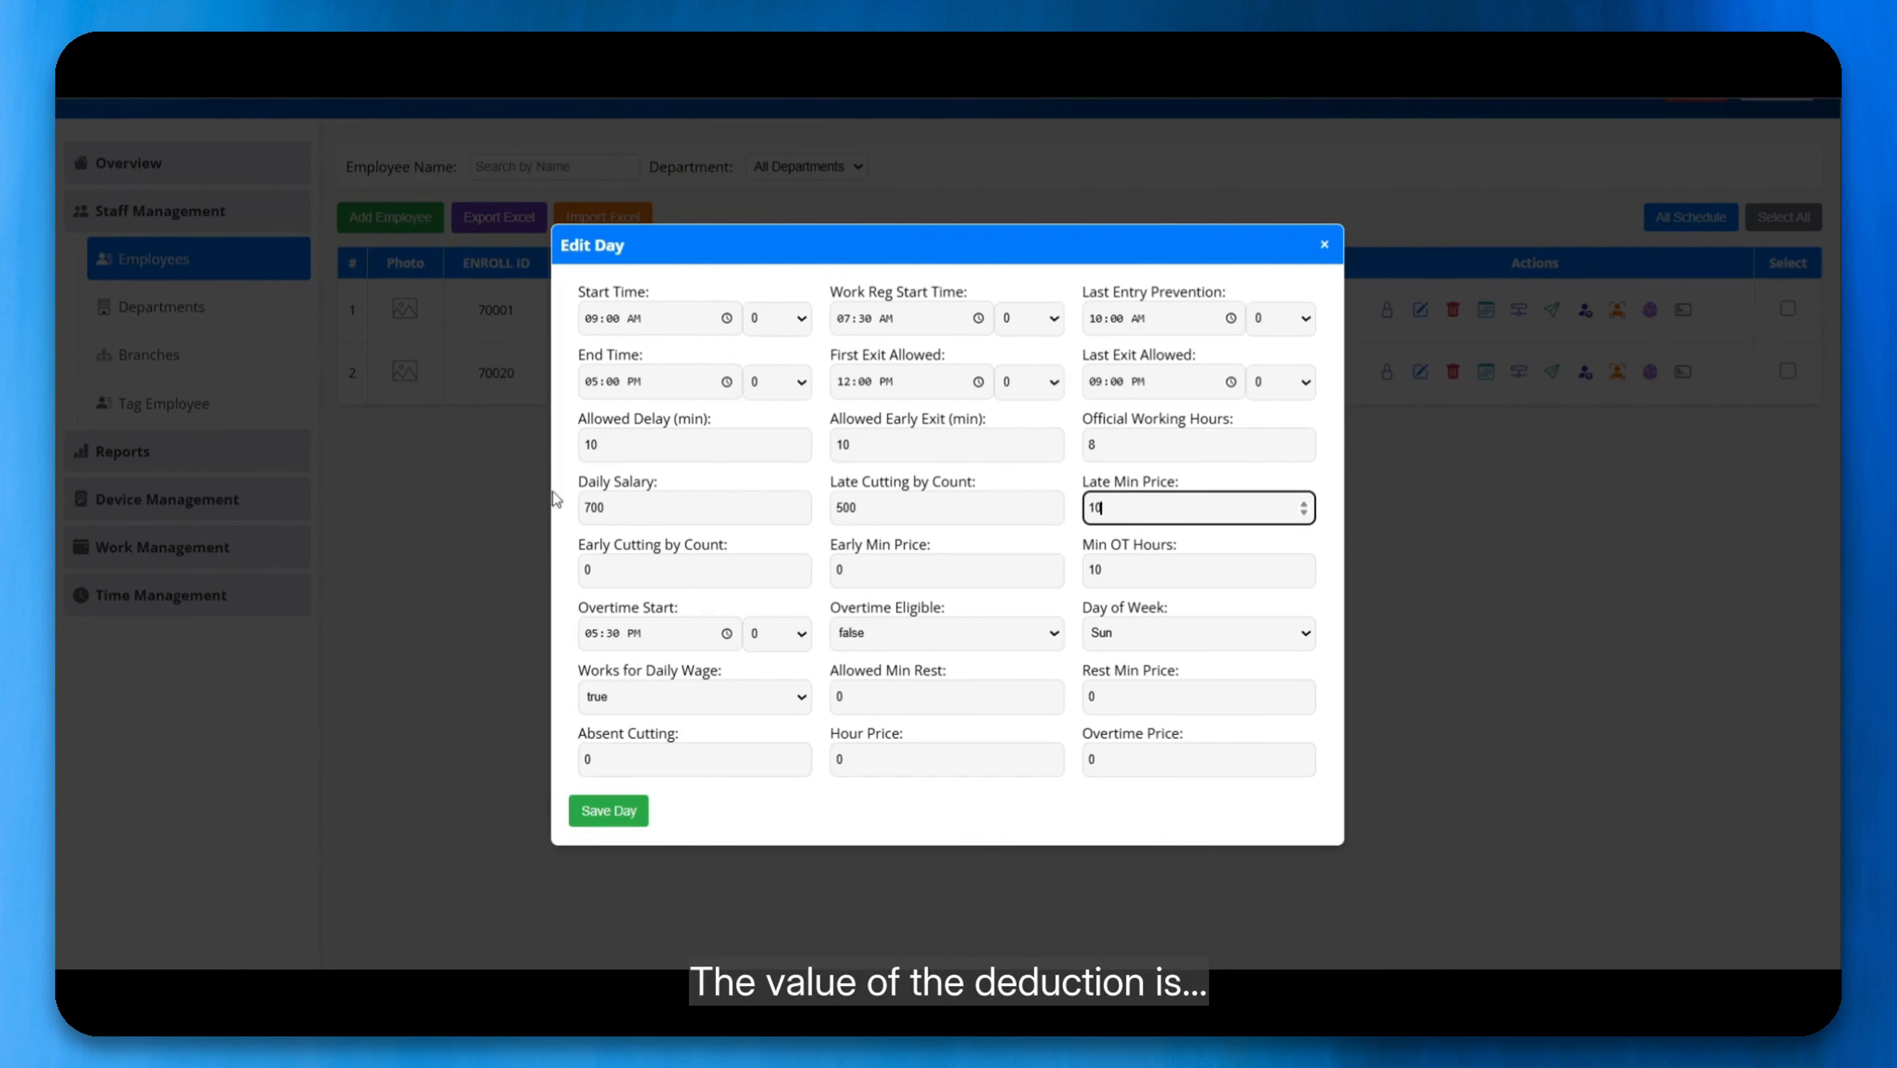
Step: Set the Sunday early cutting by count to 500 and the early minute price to 10
{"action": "double_click", "coordinate": [684, 576]}
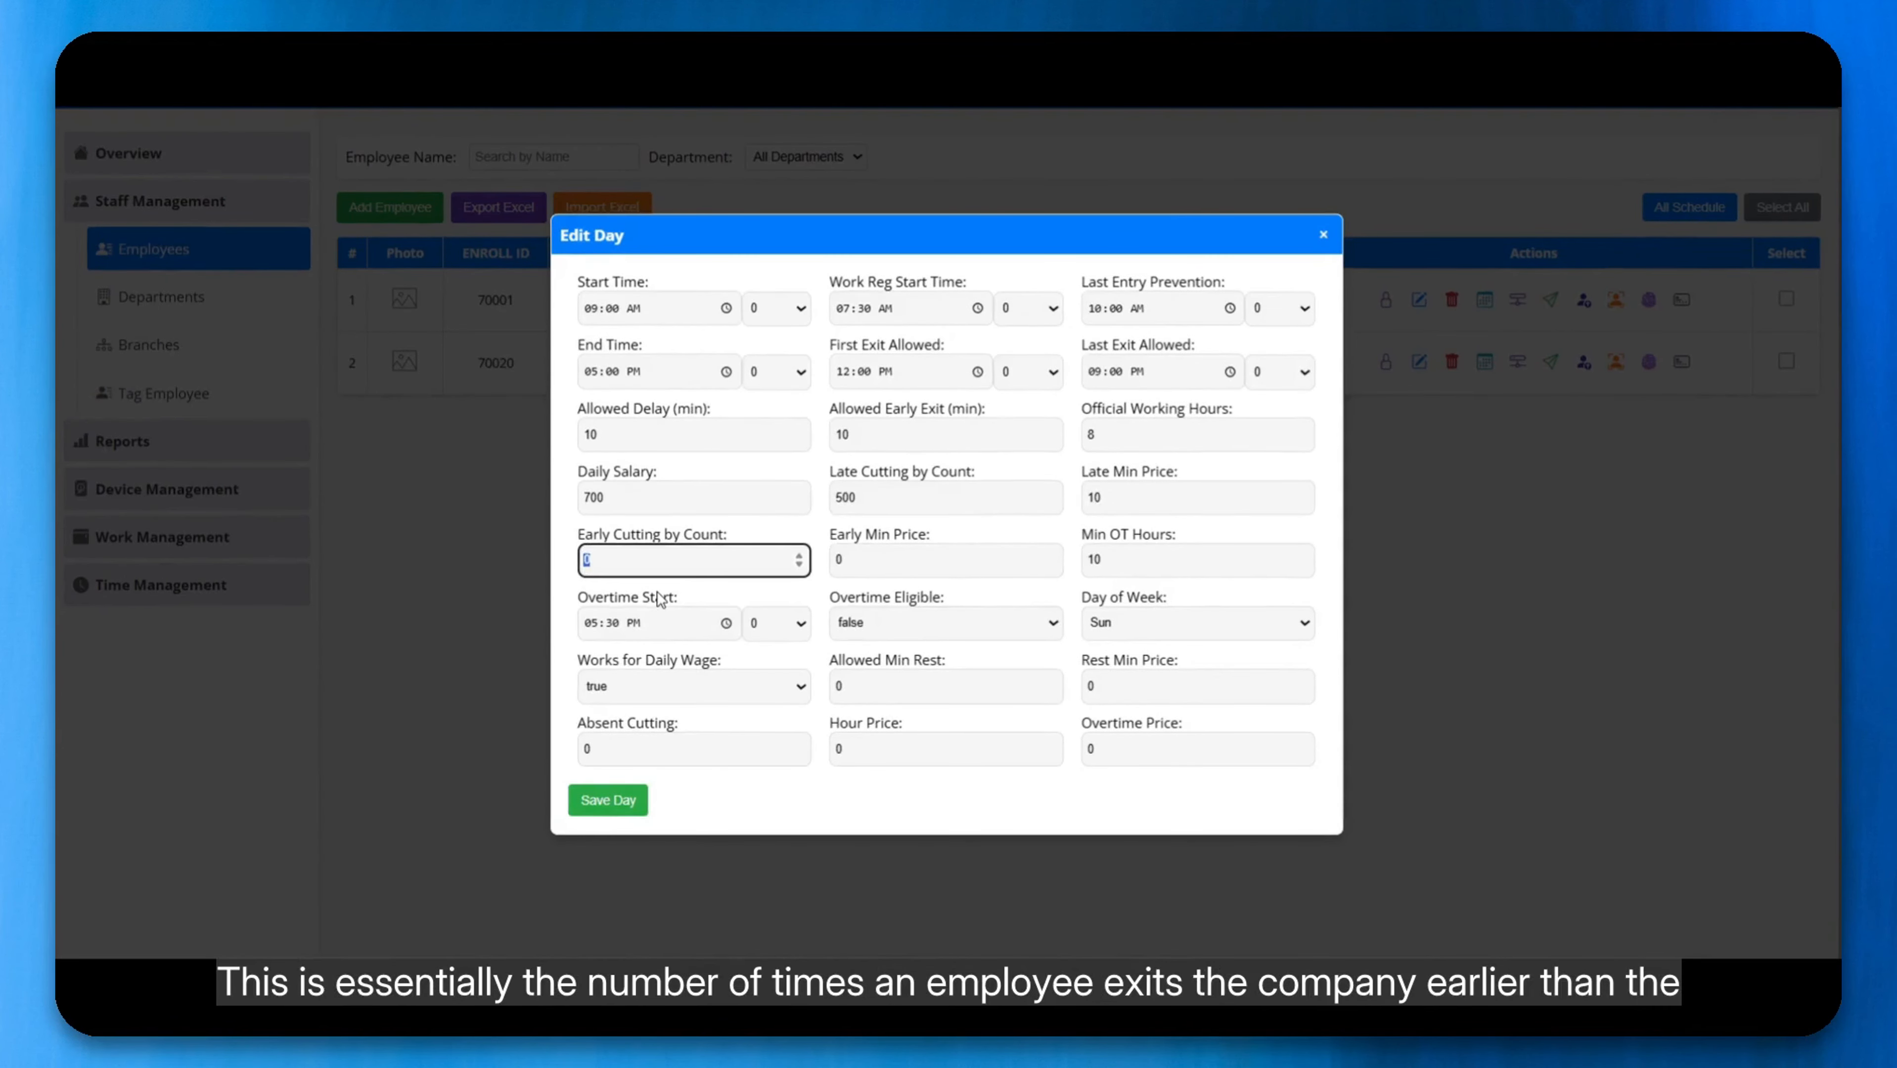
{"action": "type", "text": "500"}
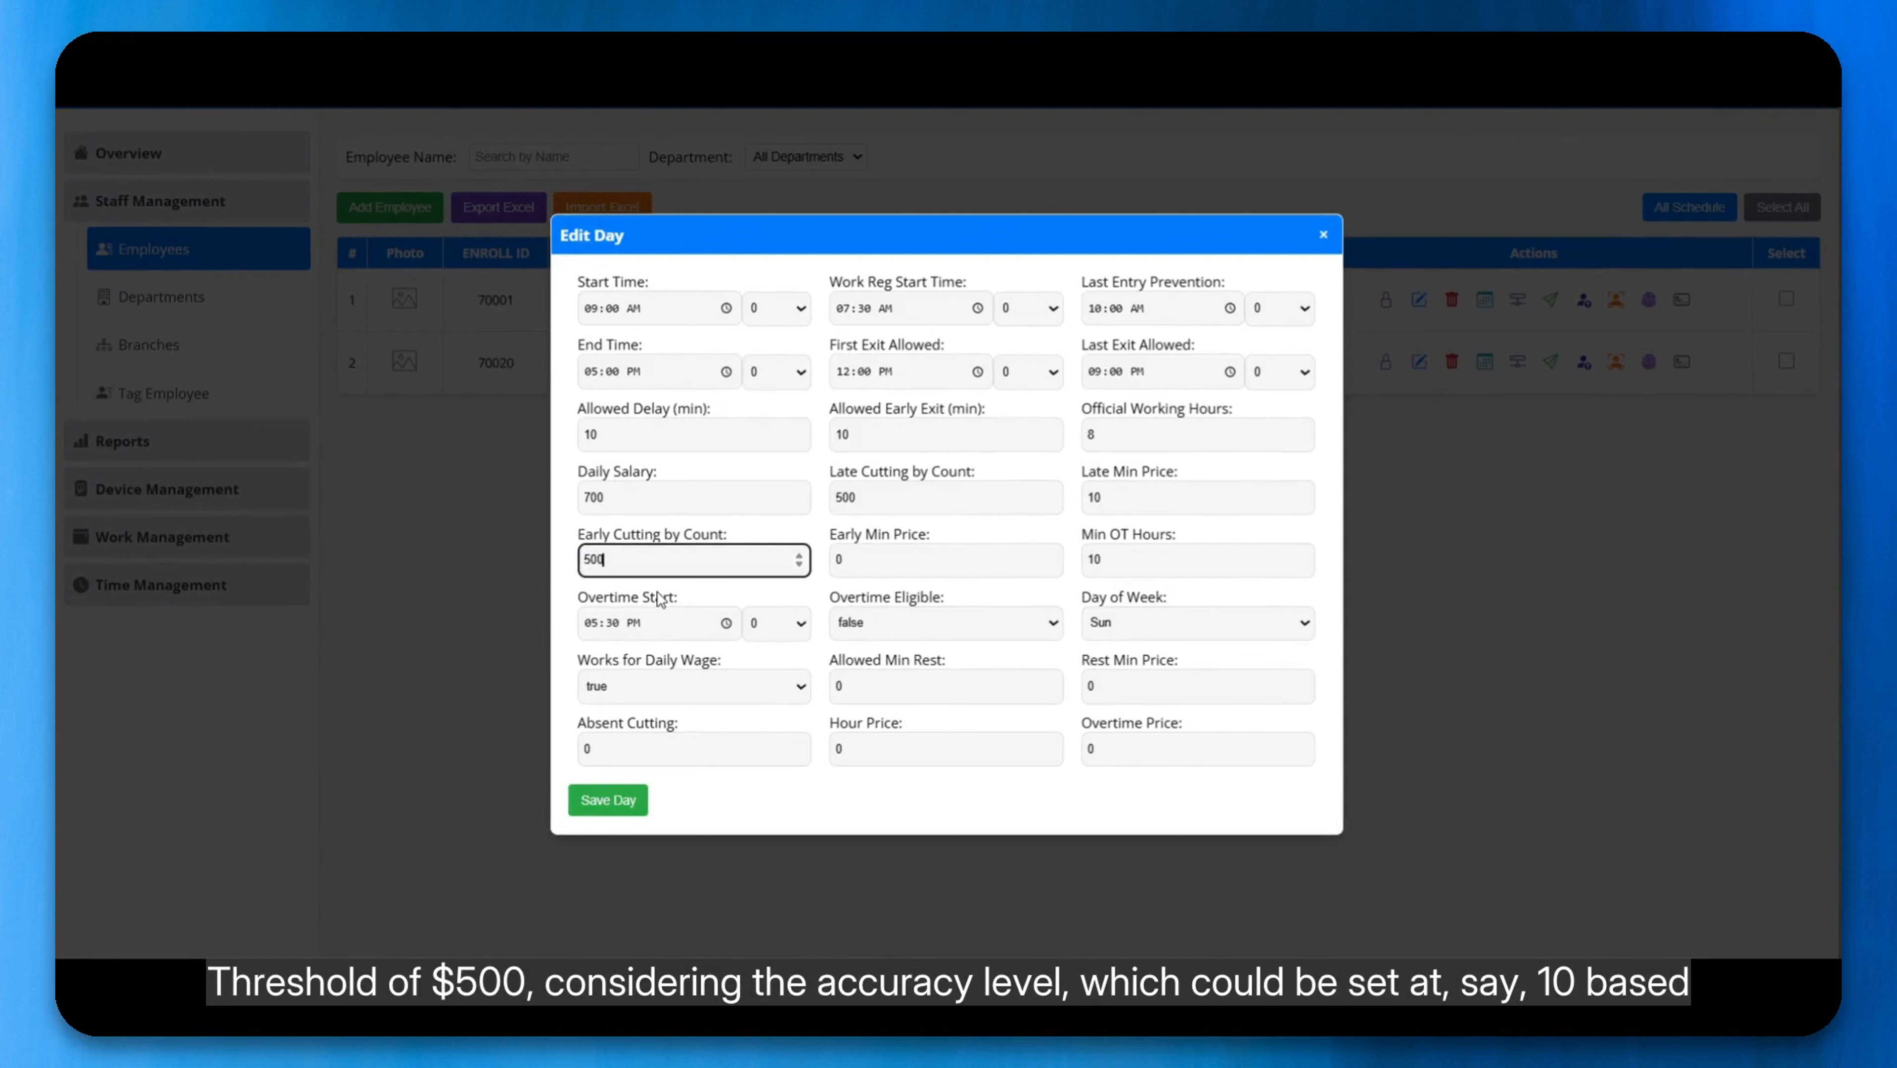
{"action": "key", "text": "Tab"}
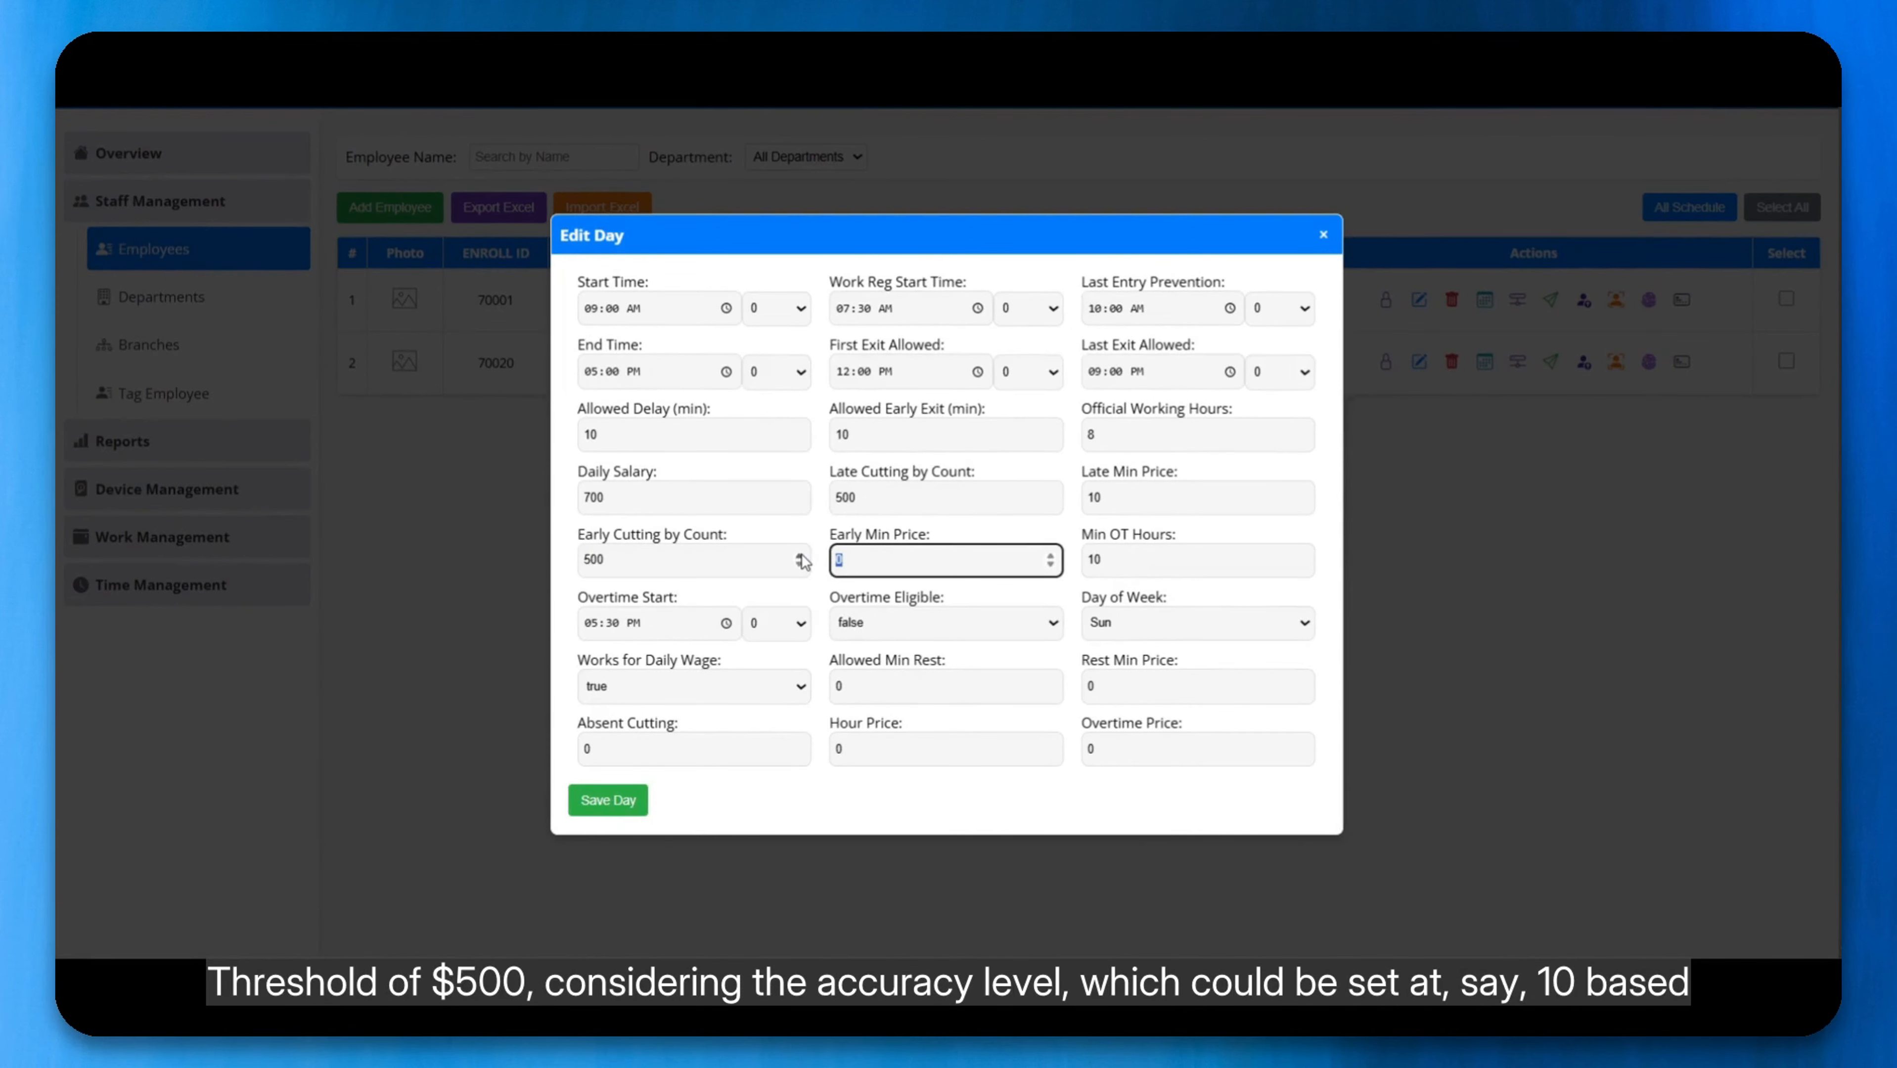
{"action": "type", "text": "10"}
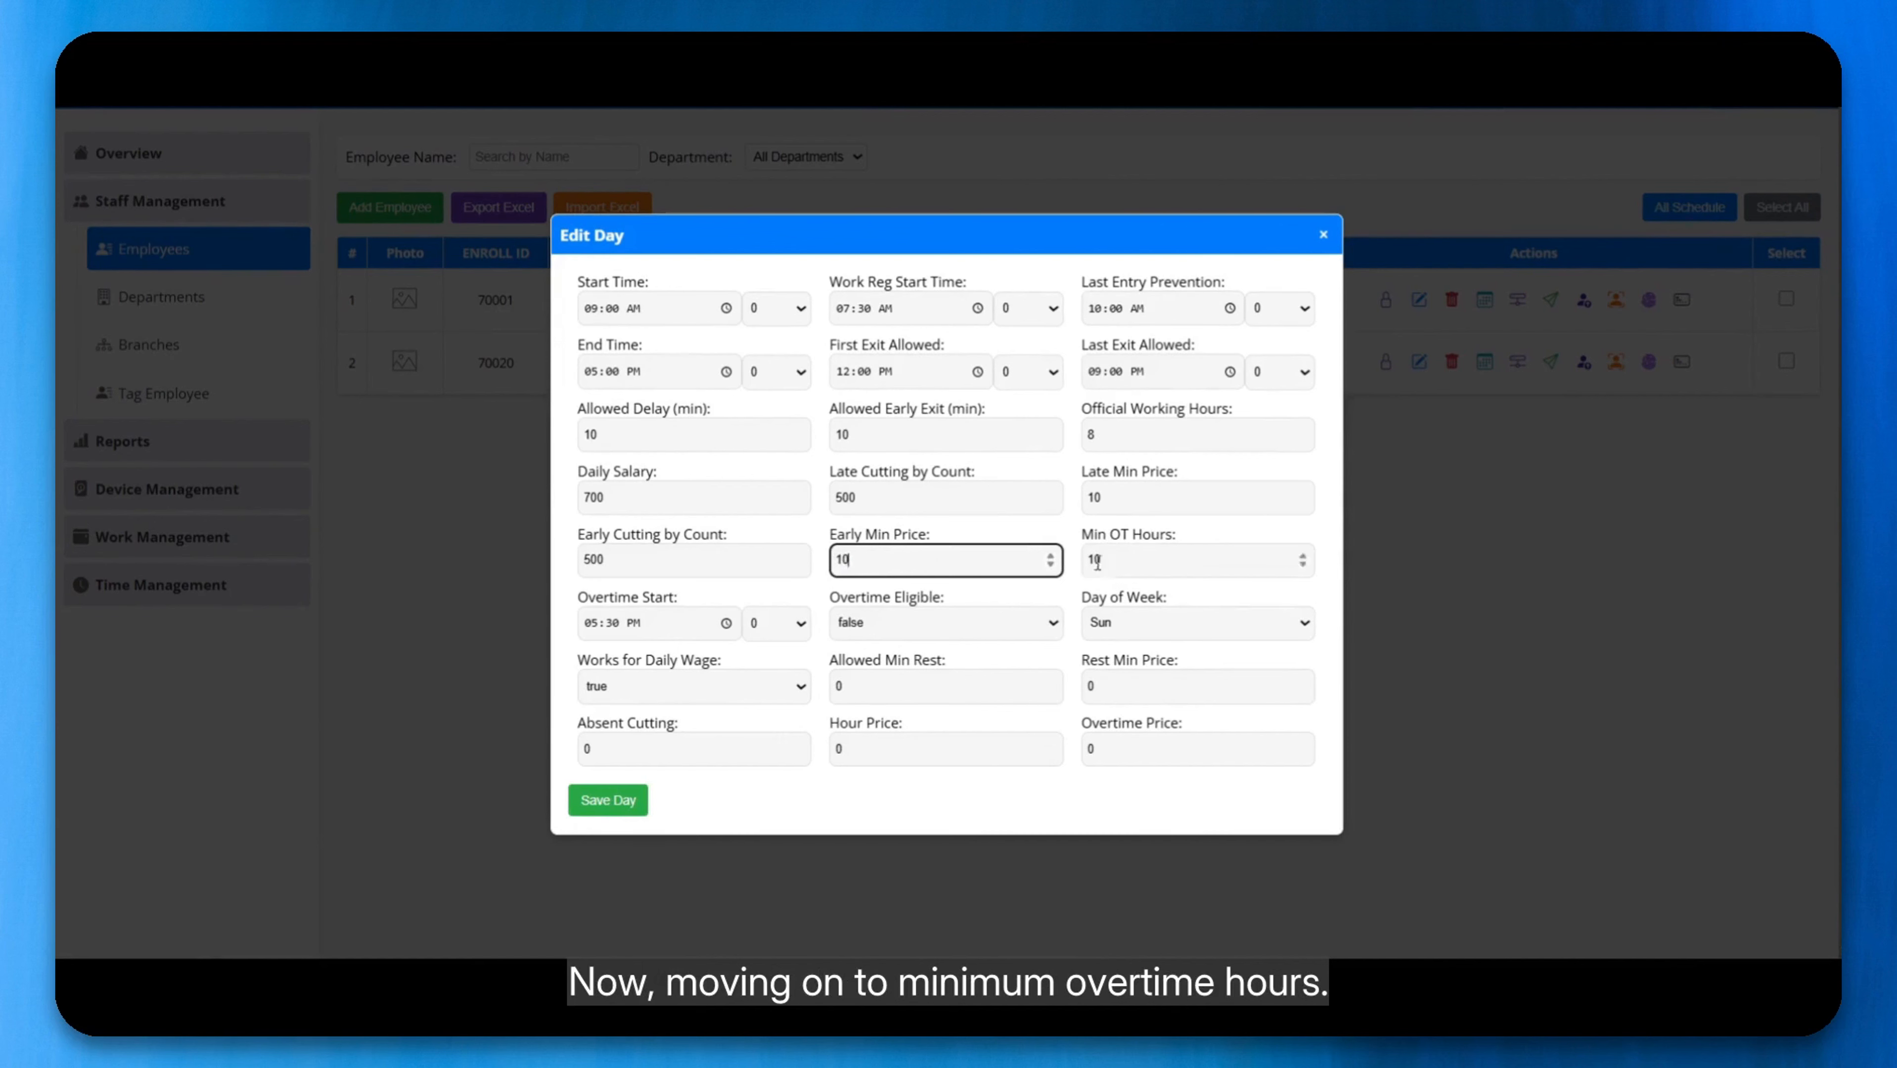
{"action": "left_click", "coordinate": [1114, 572]}
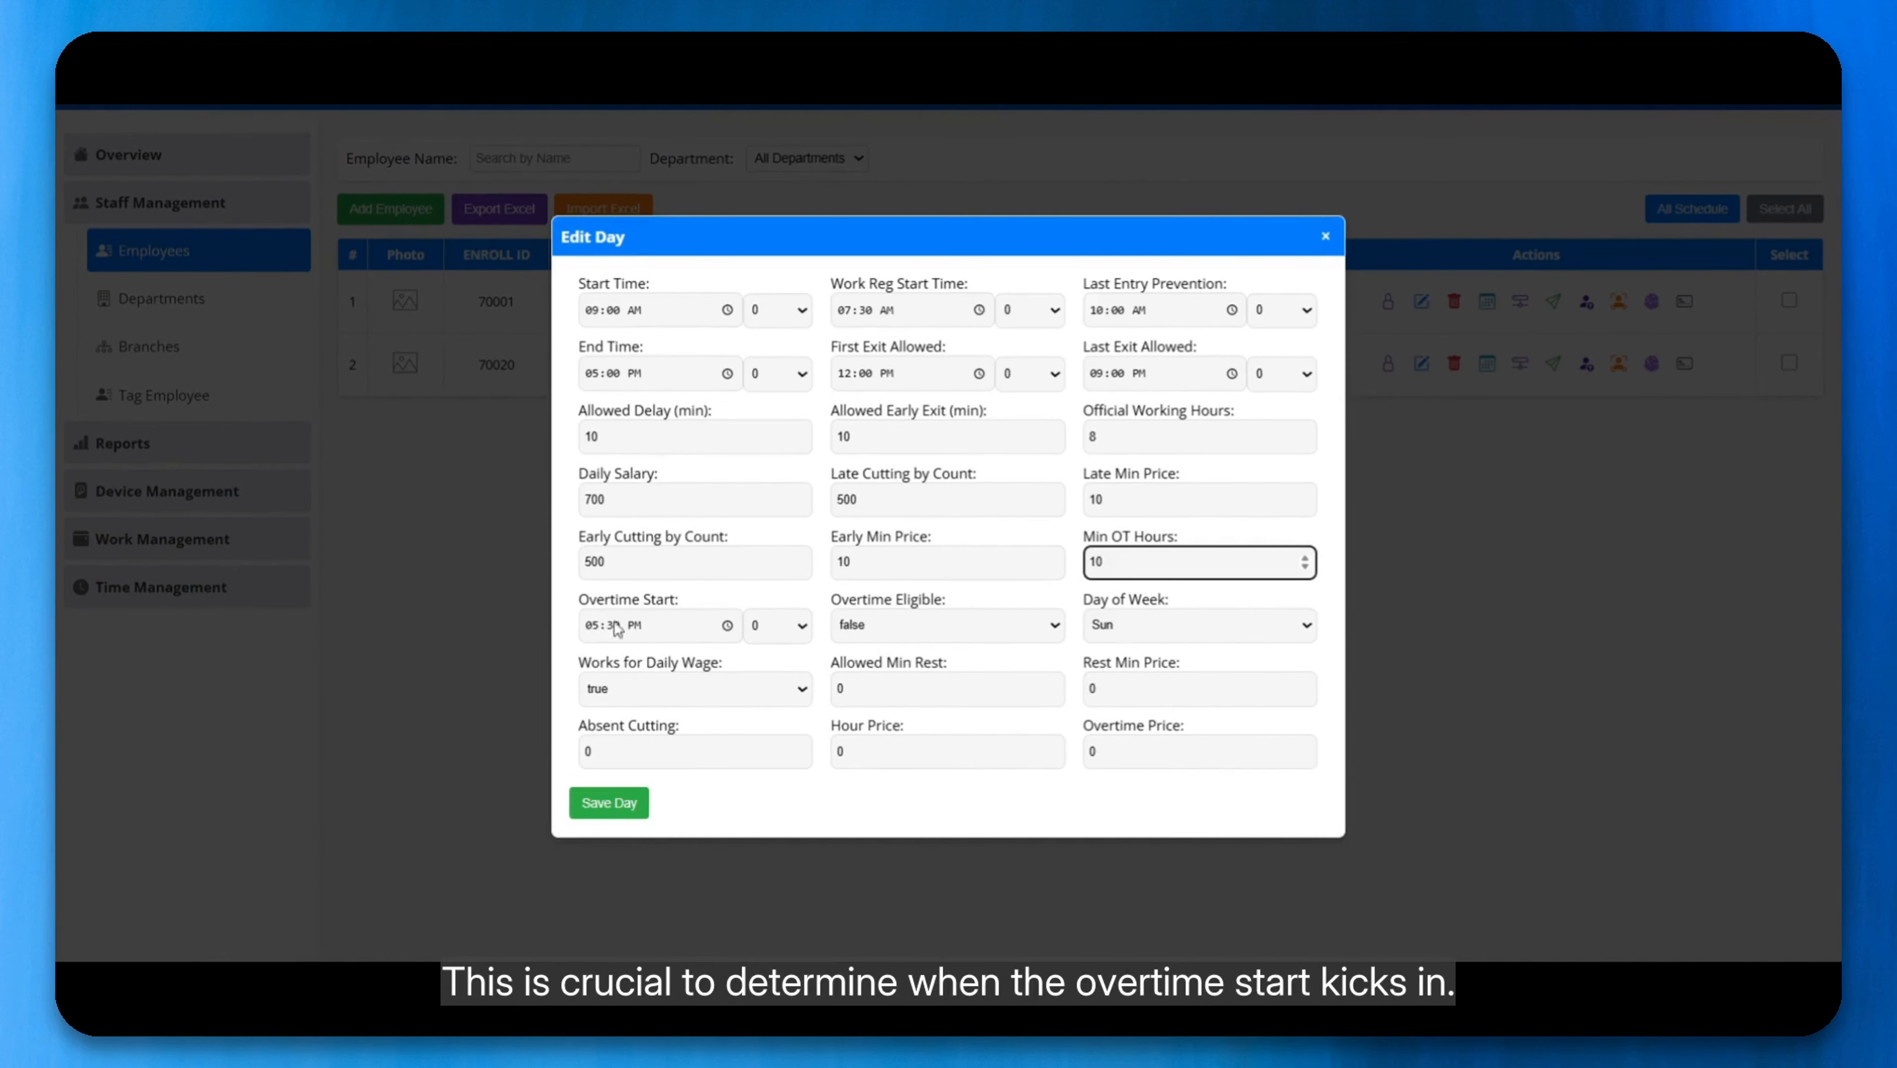
{"action": "left_click", "coordinate": [591, 624]}
{"action": "left_click", "coordinate": [616, 658]}
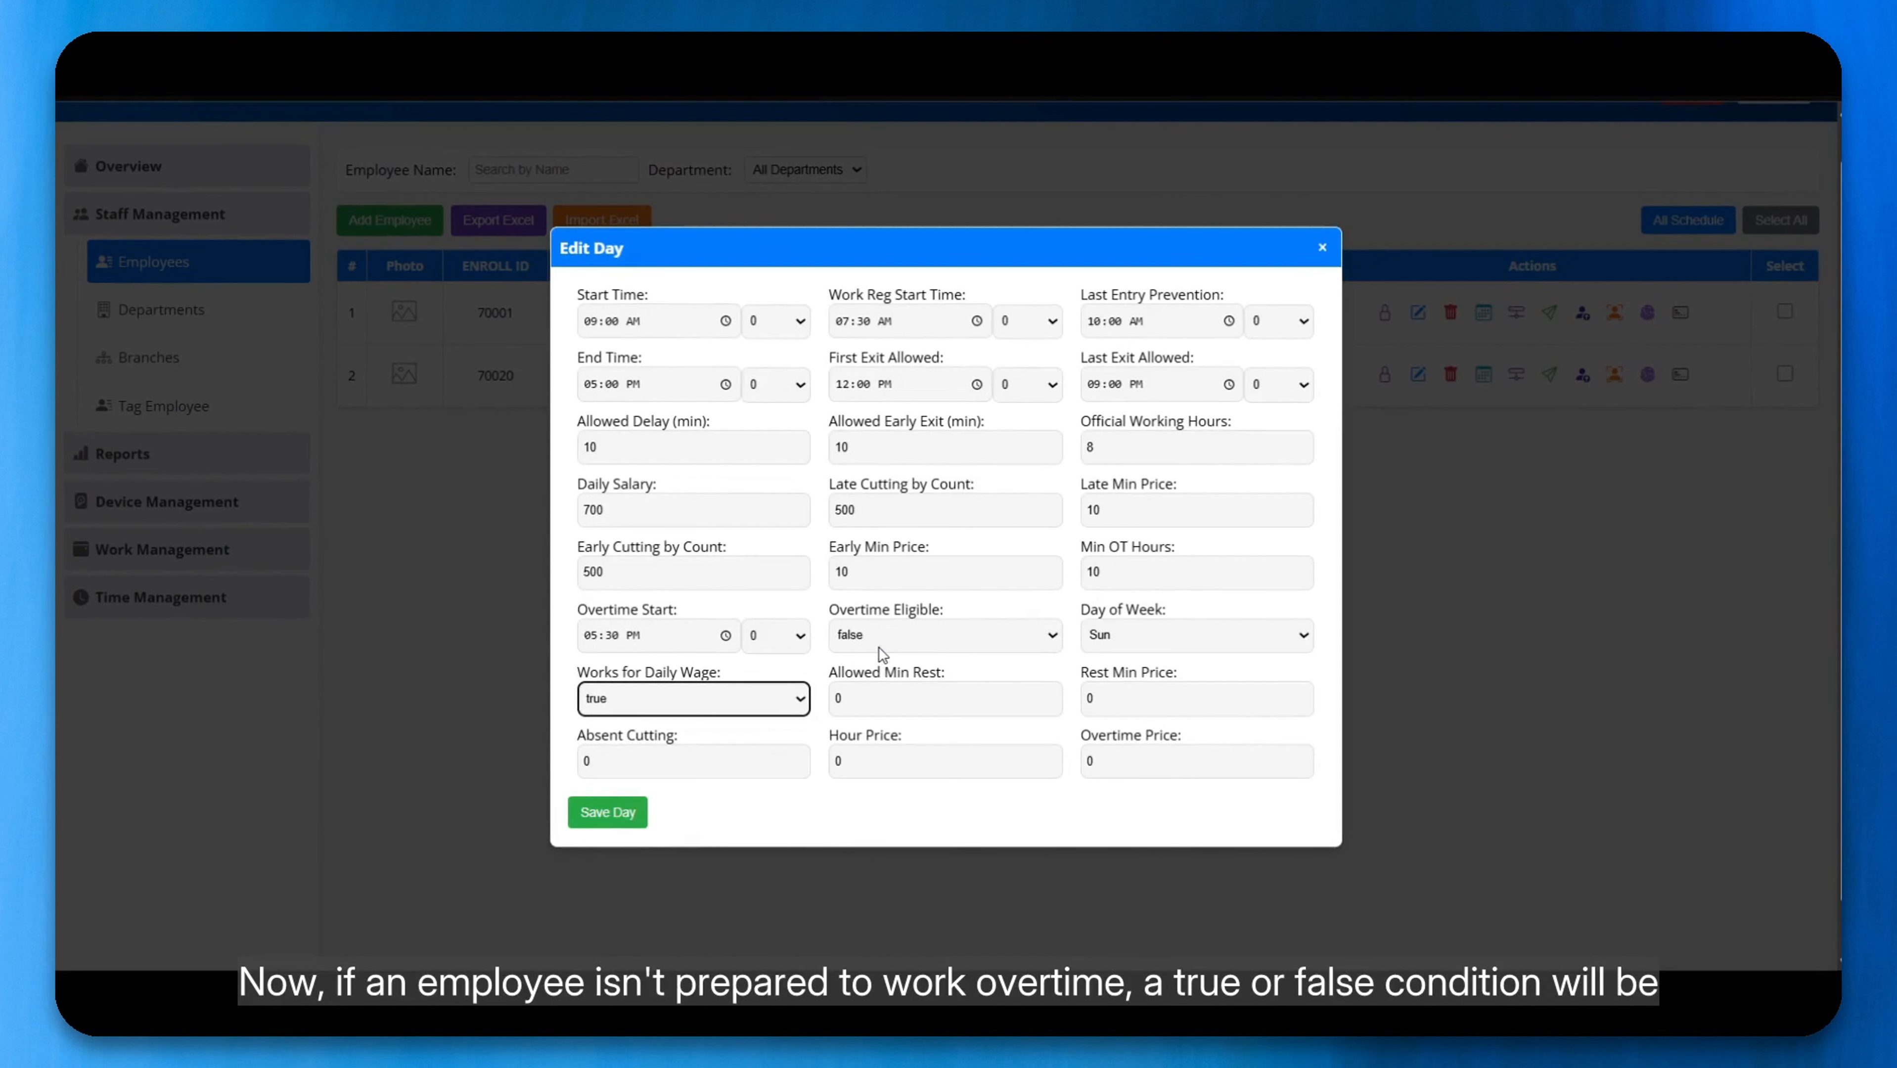
{"action": "left_click", "coordinate": [879, 647]}
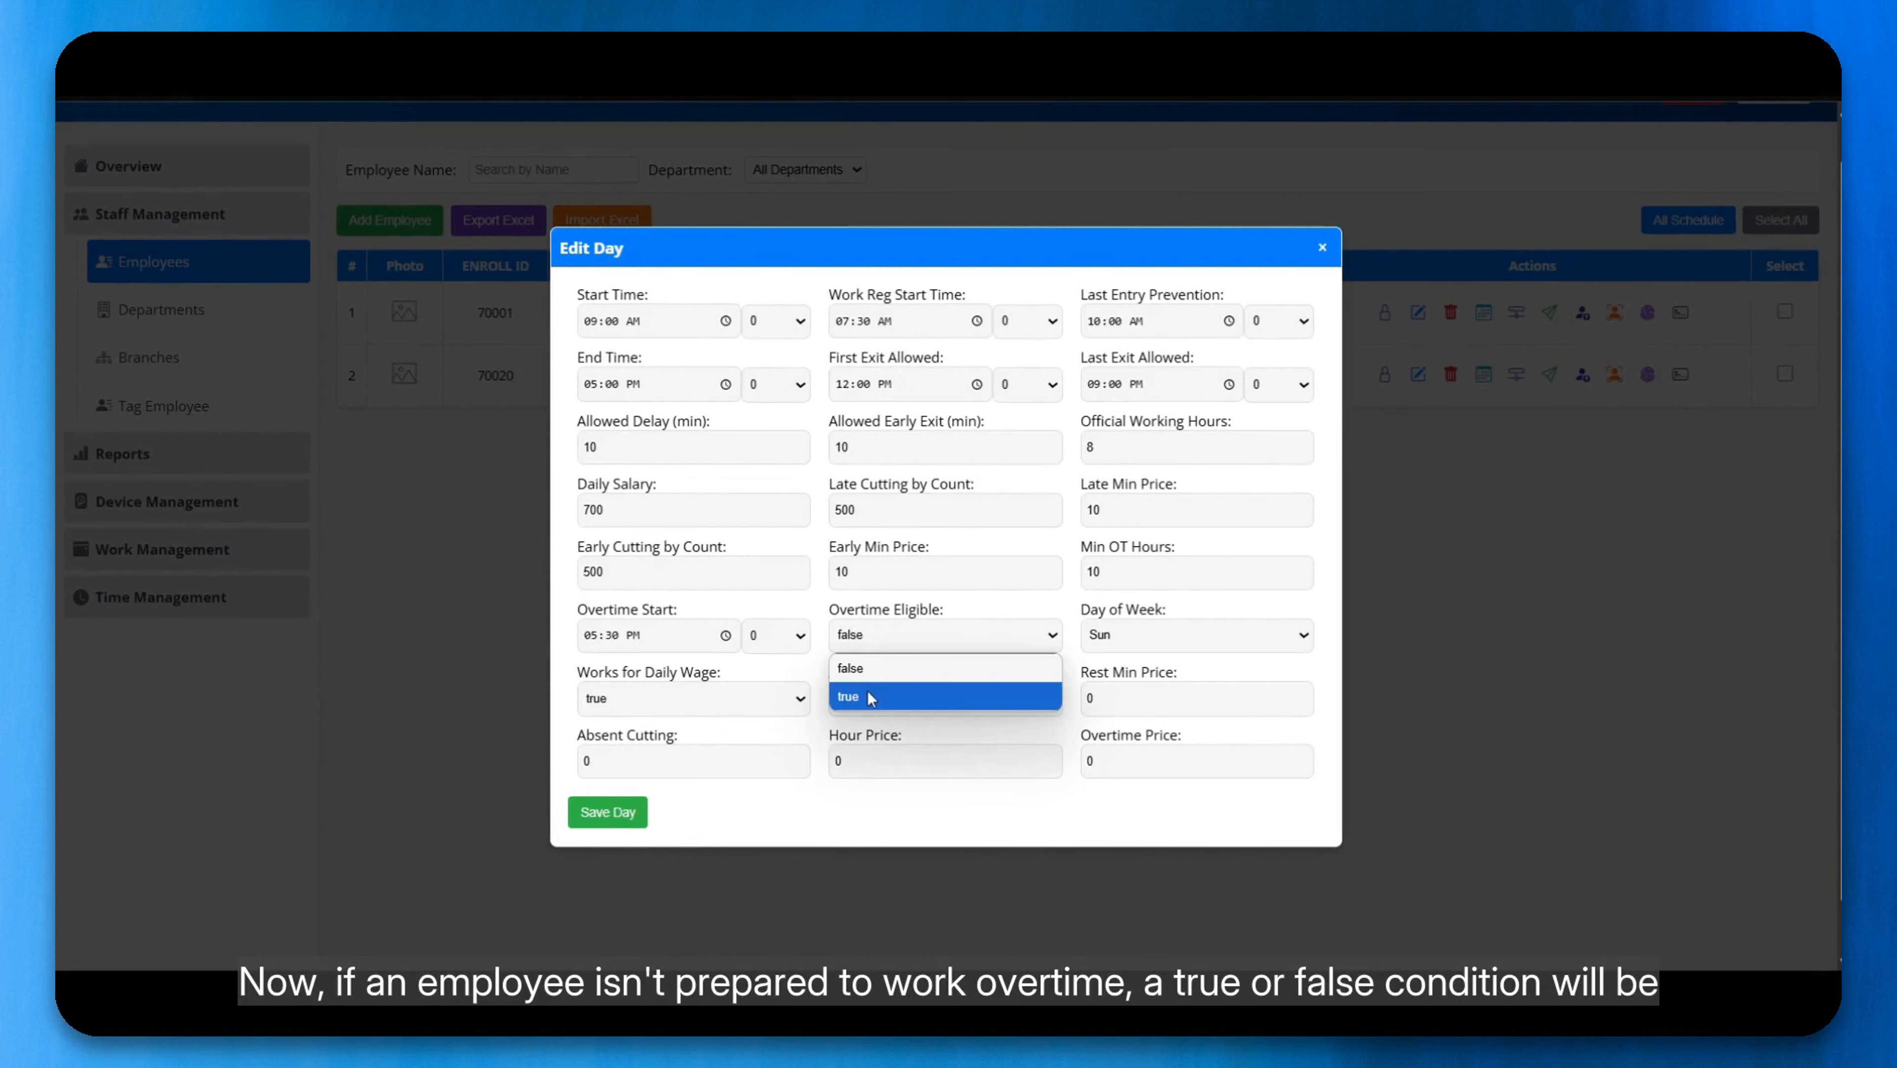
{"action": "left_click", "coordinate": [876, 627]}
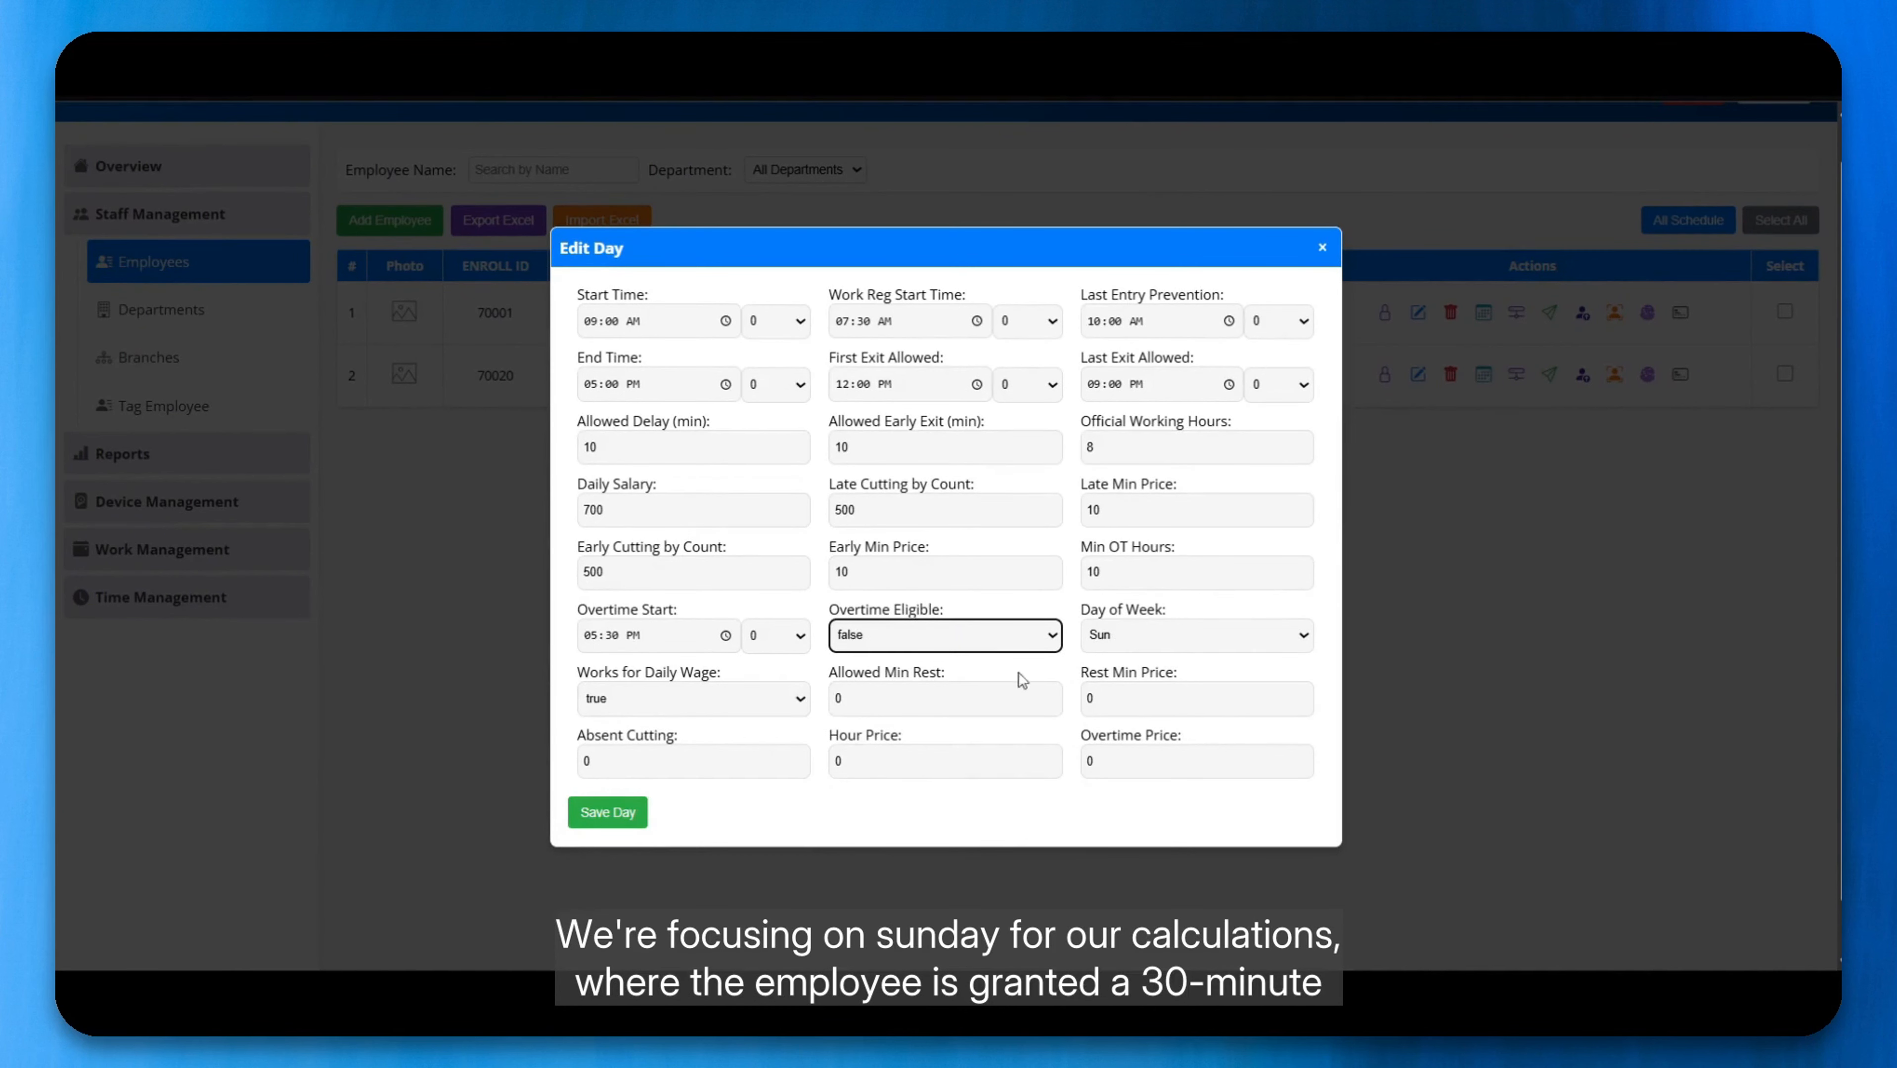
Step: Allow 30 minutes of rest on Sunday and set the rest minute price to 10
{"action": "double_click", "coordinate": [871, 701]}
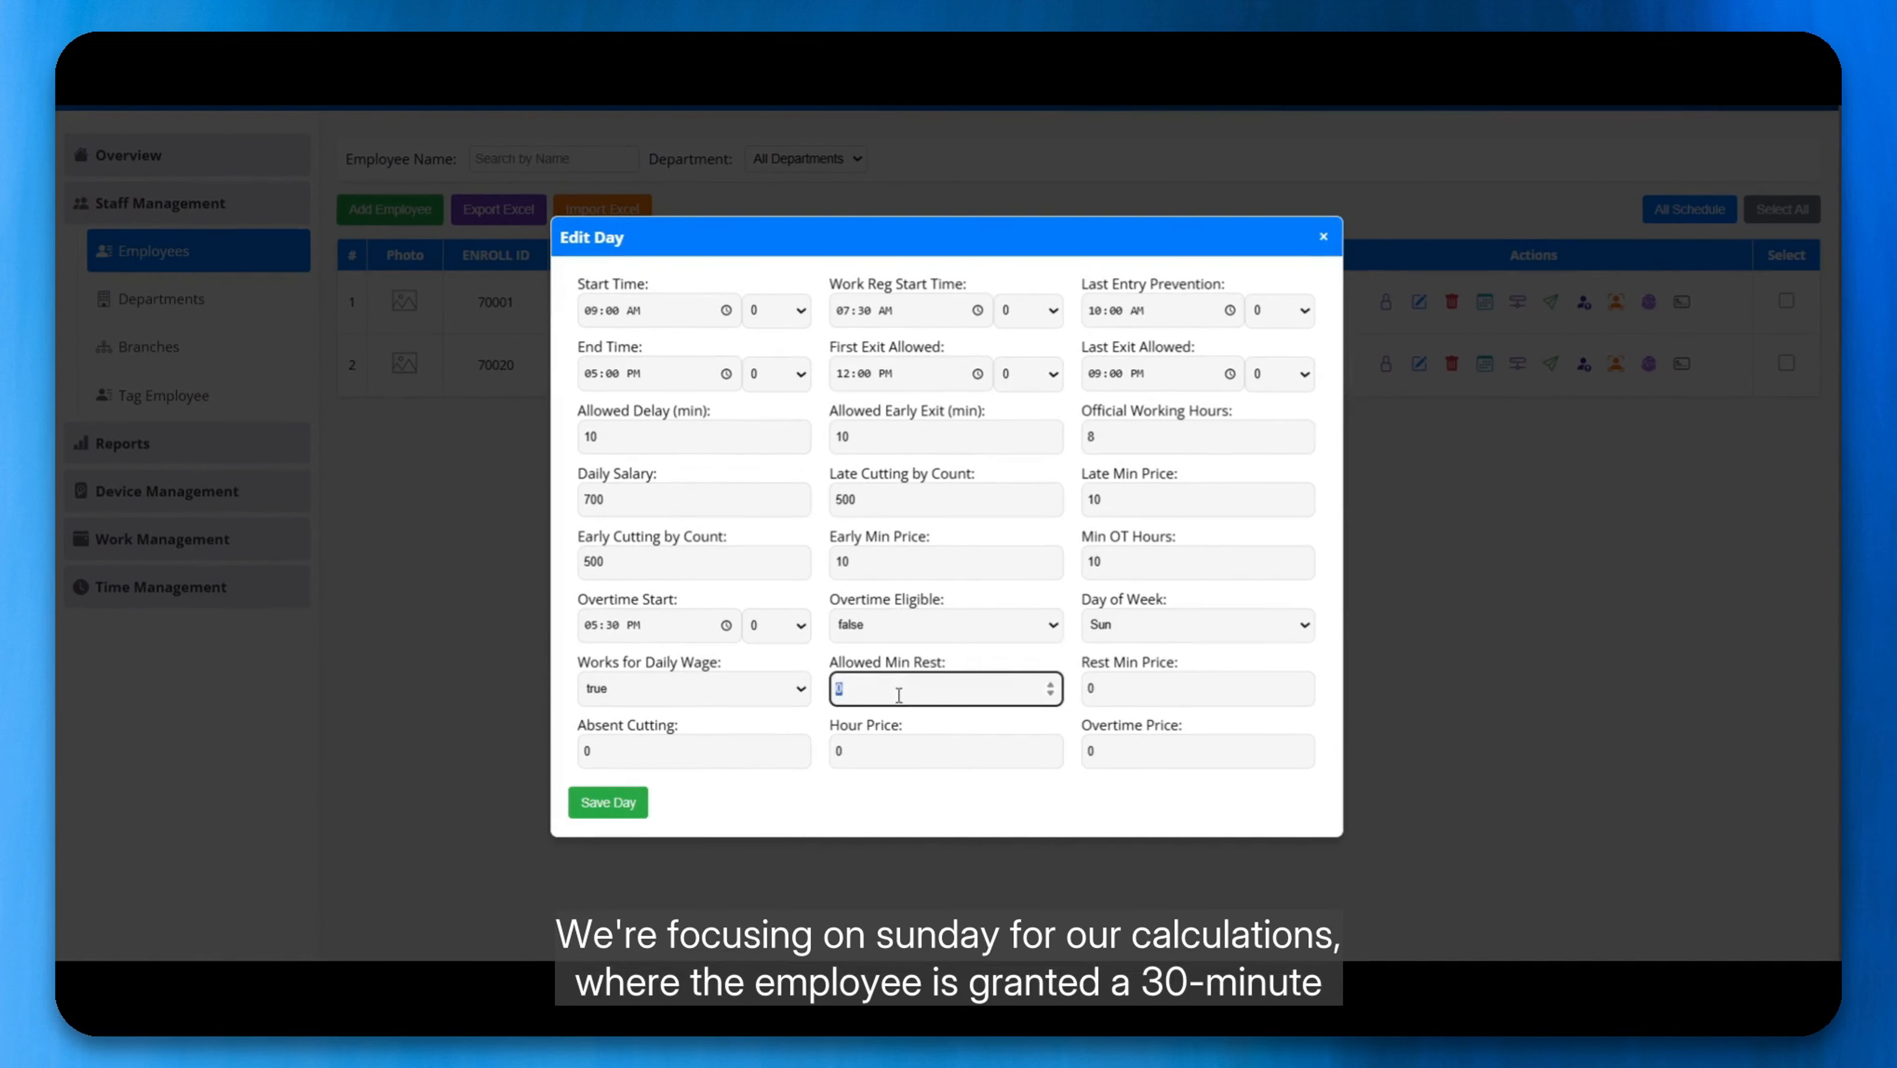
{"action": "type", "text": "30"}
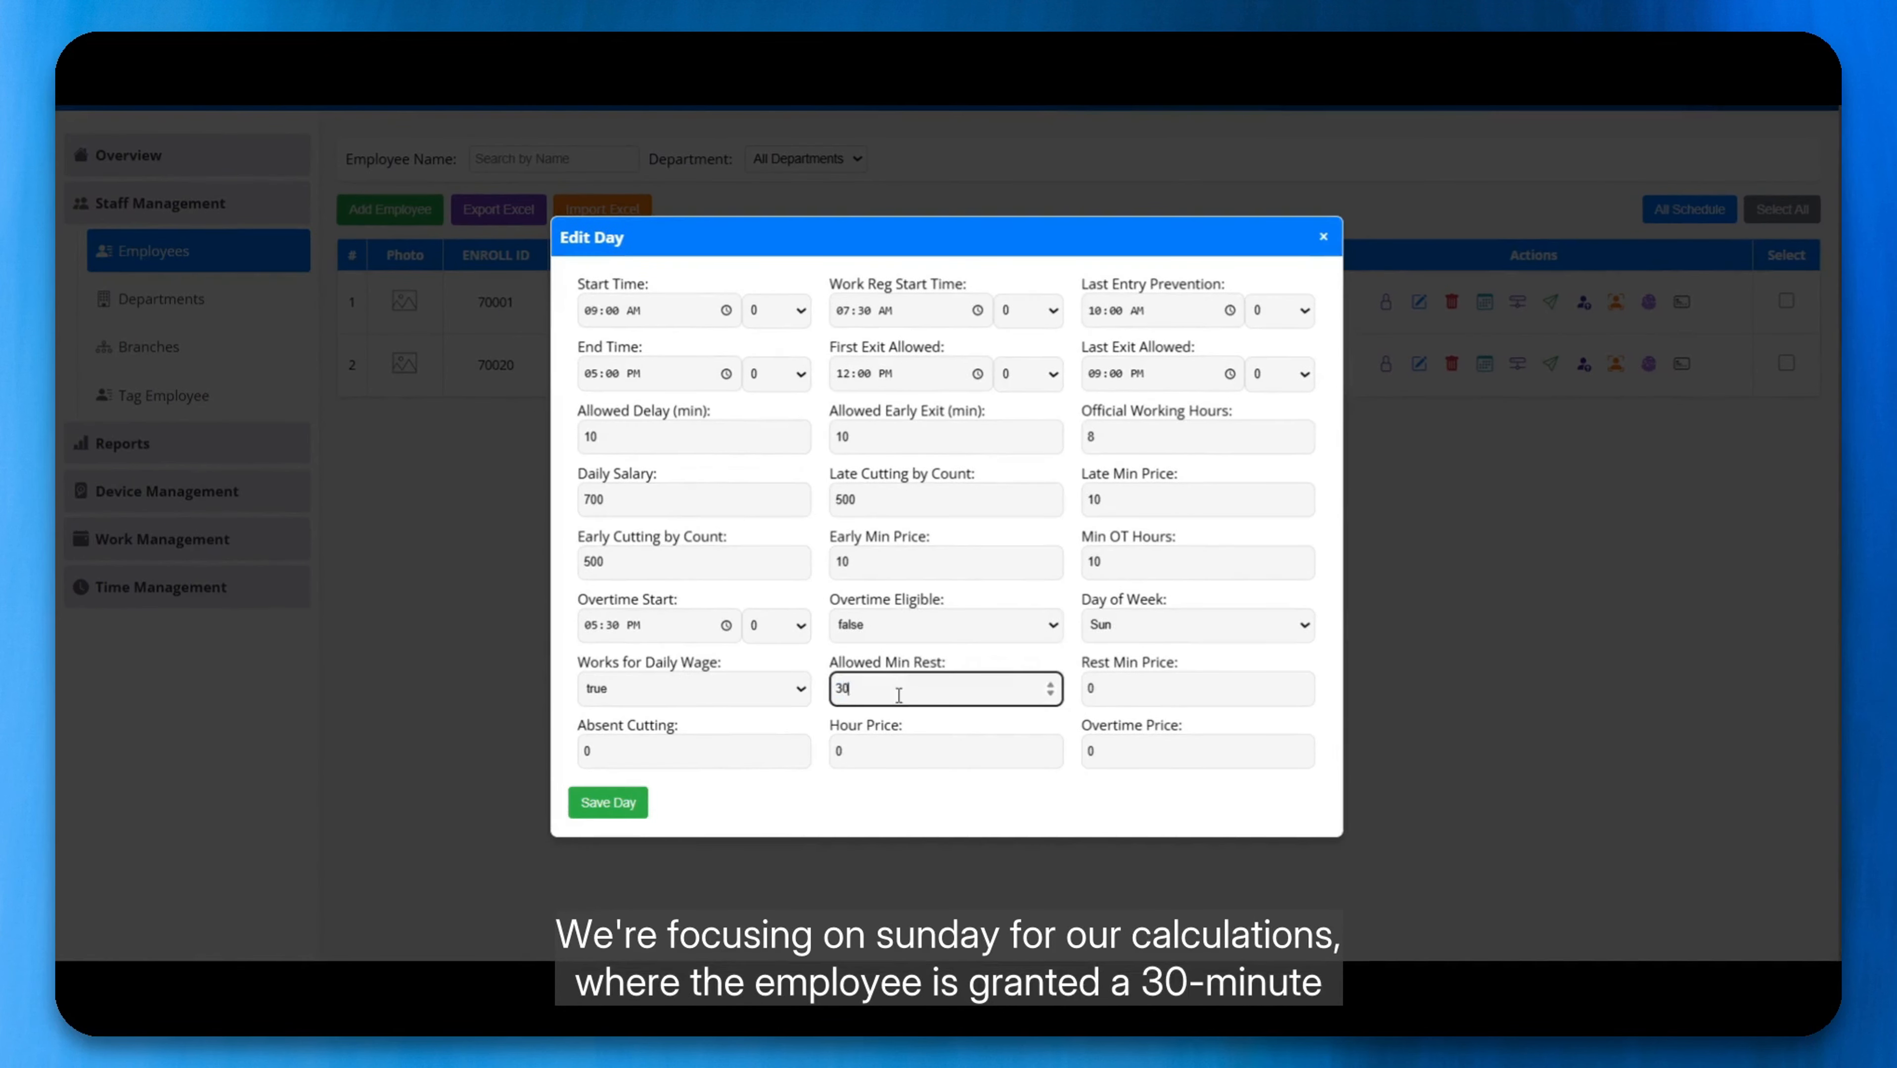
{"action": "double_click", "coordinate": [1119, 701]}
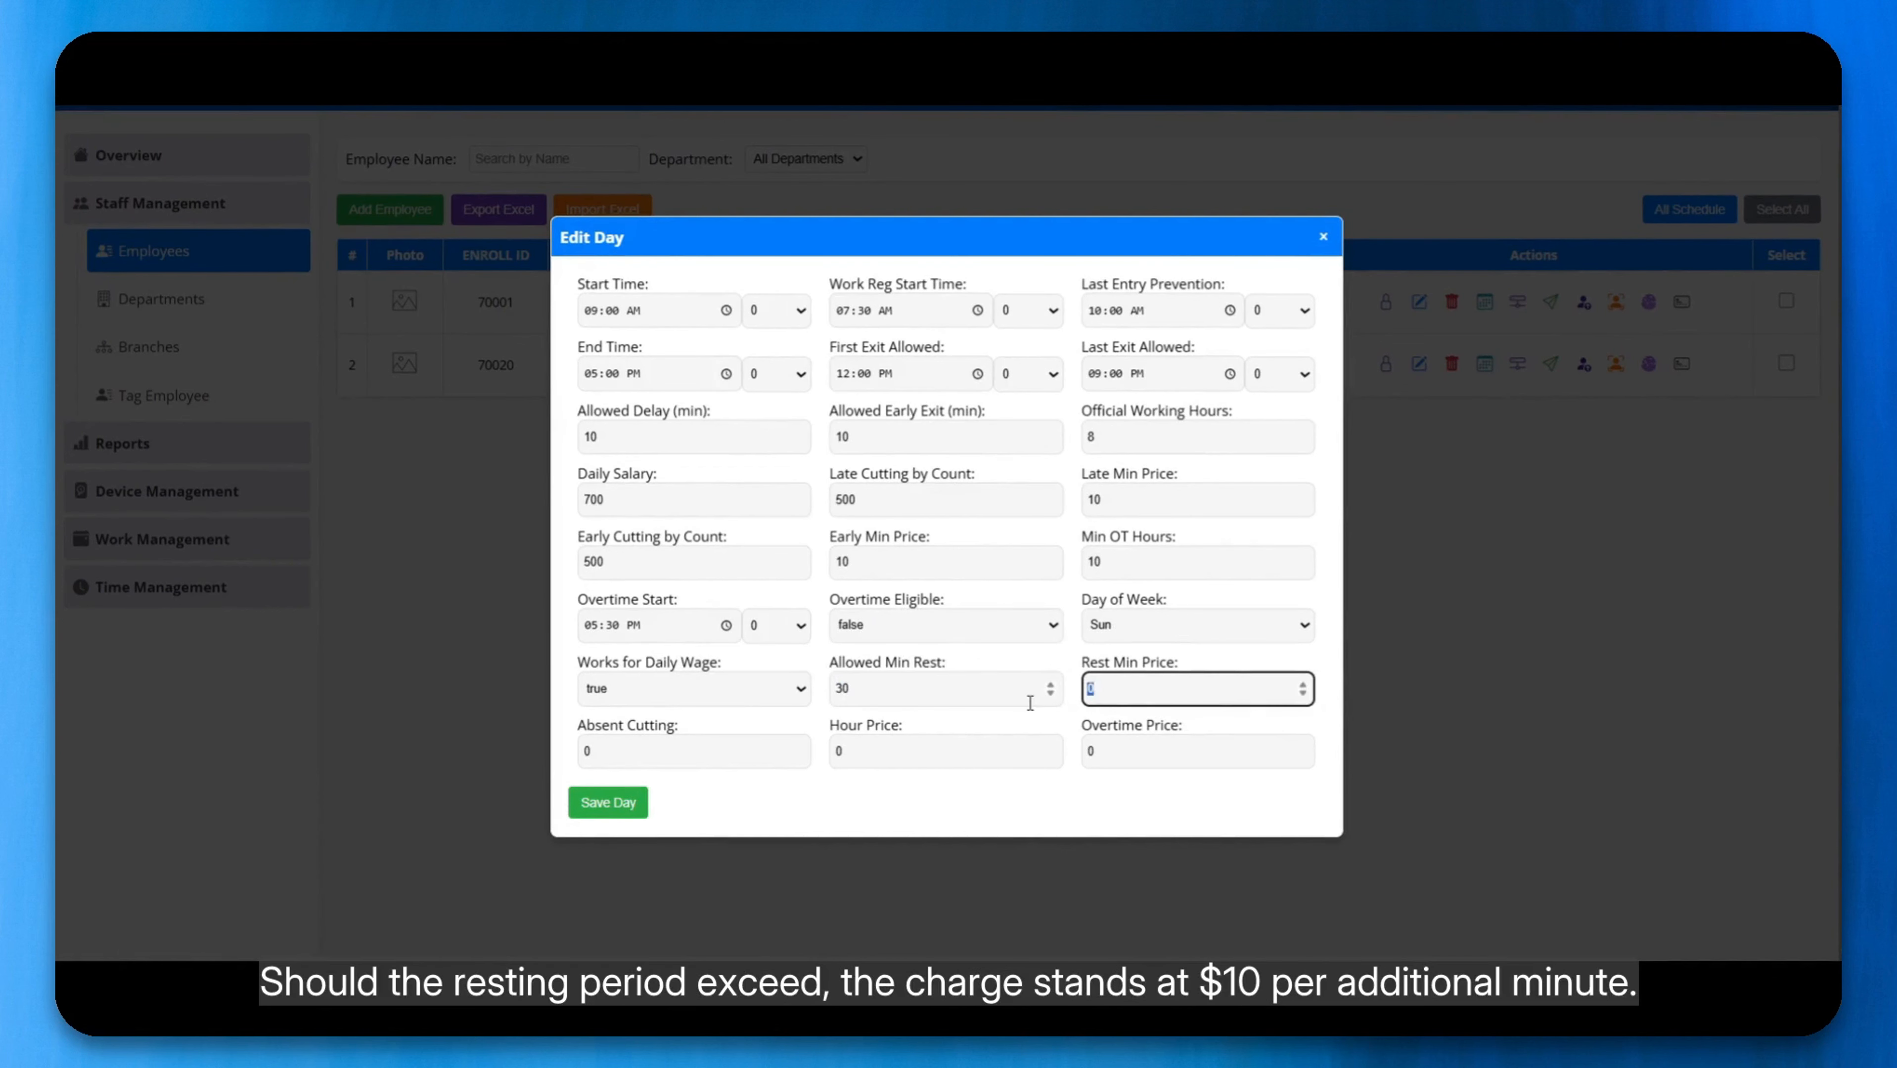
{"action": "type", "text": "10"}
Step: Set the absent cutting penalty for Sunday to 750
{"action": "left_click", "coordinate": [684, 758]}
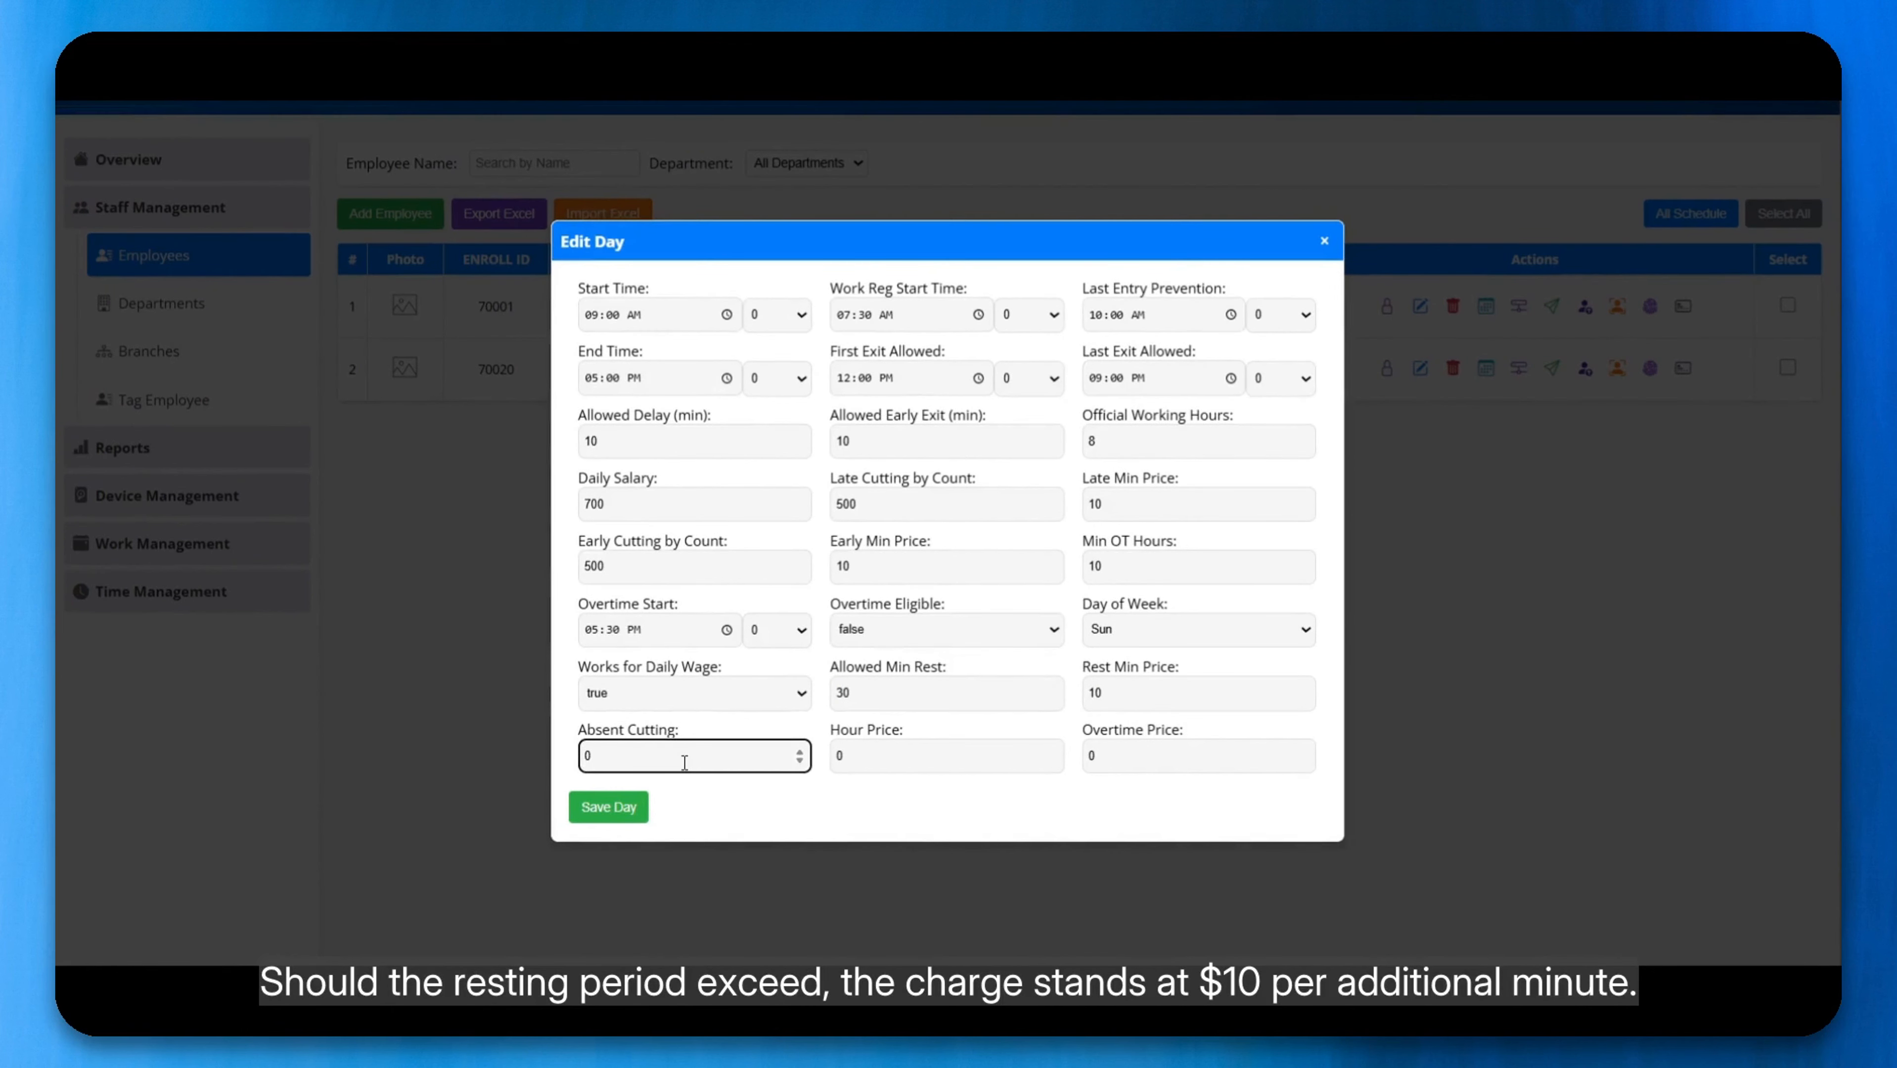
{"action": "double_click", "coordinate": [684, 762]}
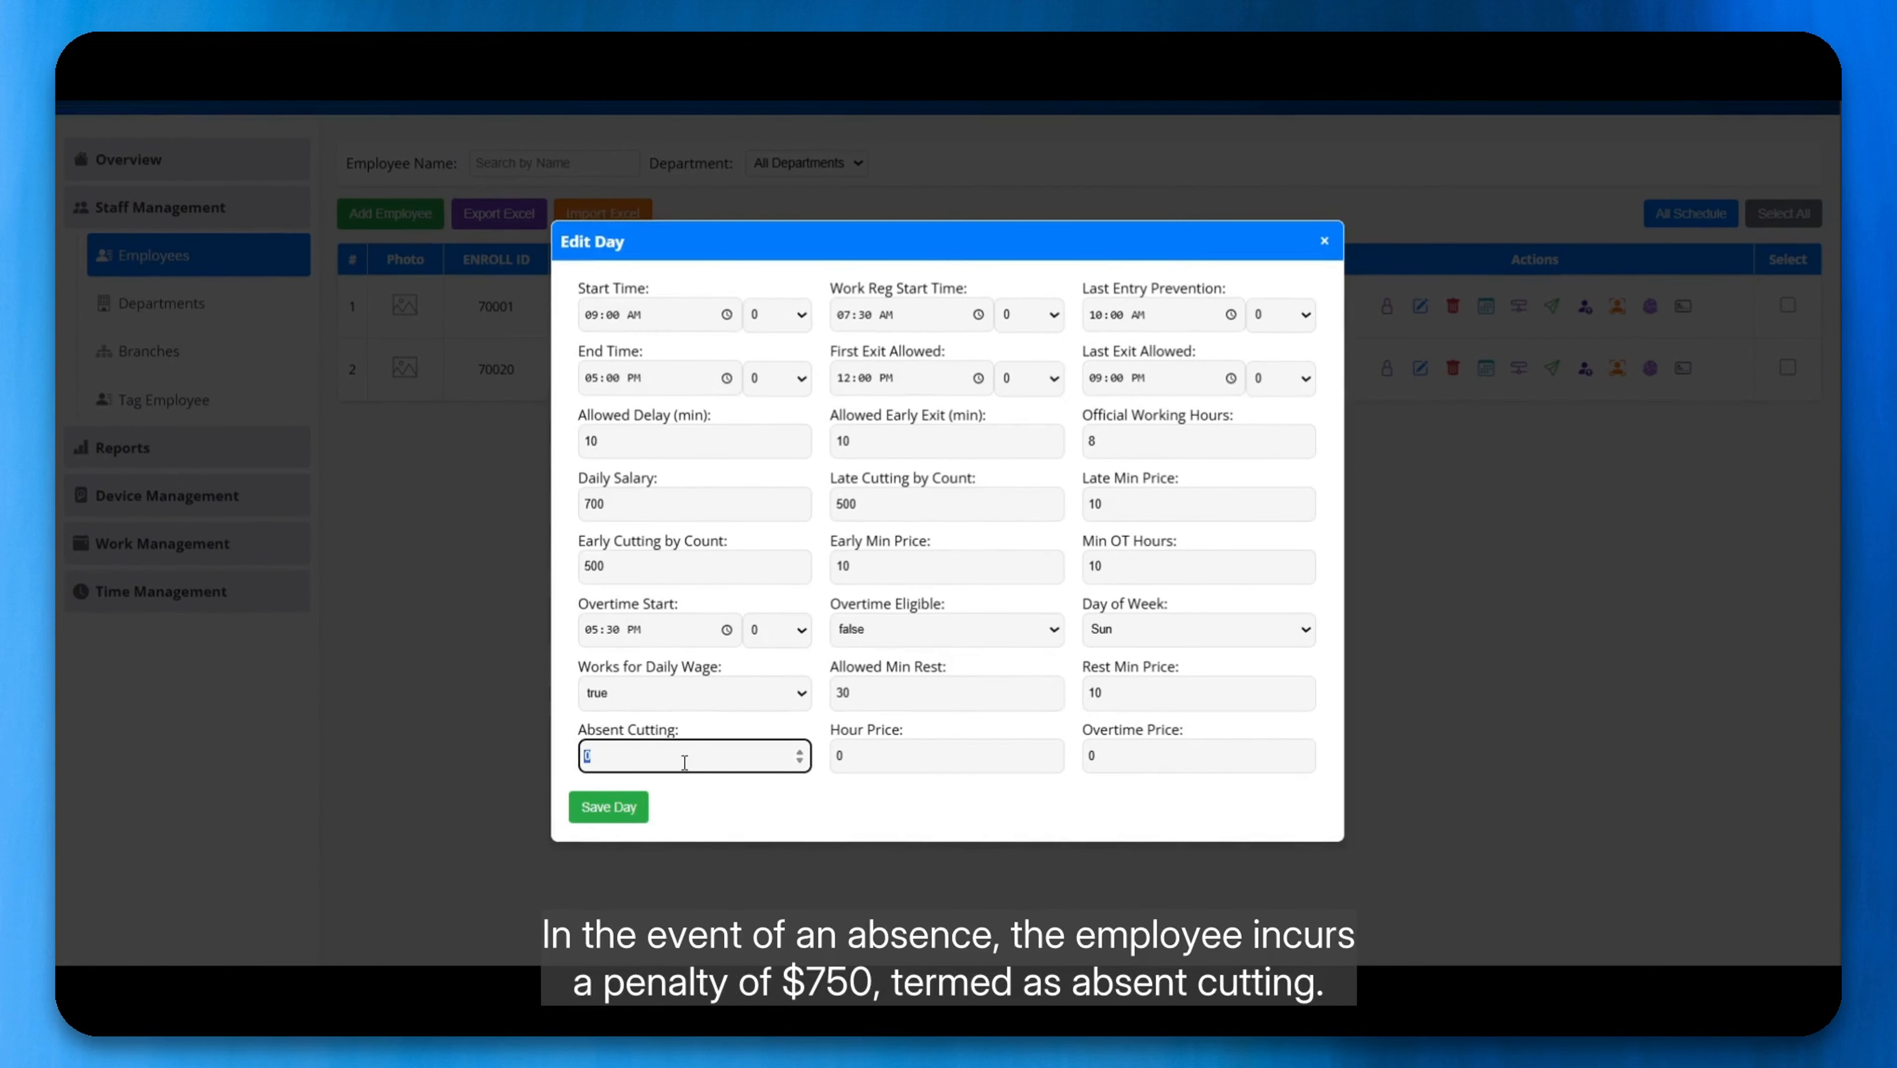
{"action": "type", "text": "750"}
Step: Set the Sunday hour price to 50 and the overtime price to 25
{"action": "left_click", "coordinate": [874, 760]}
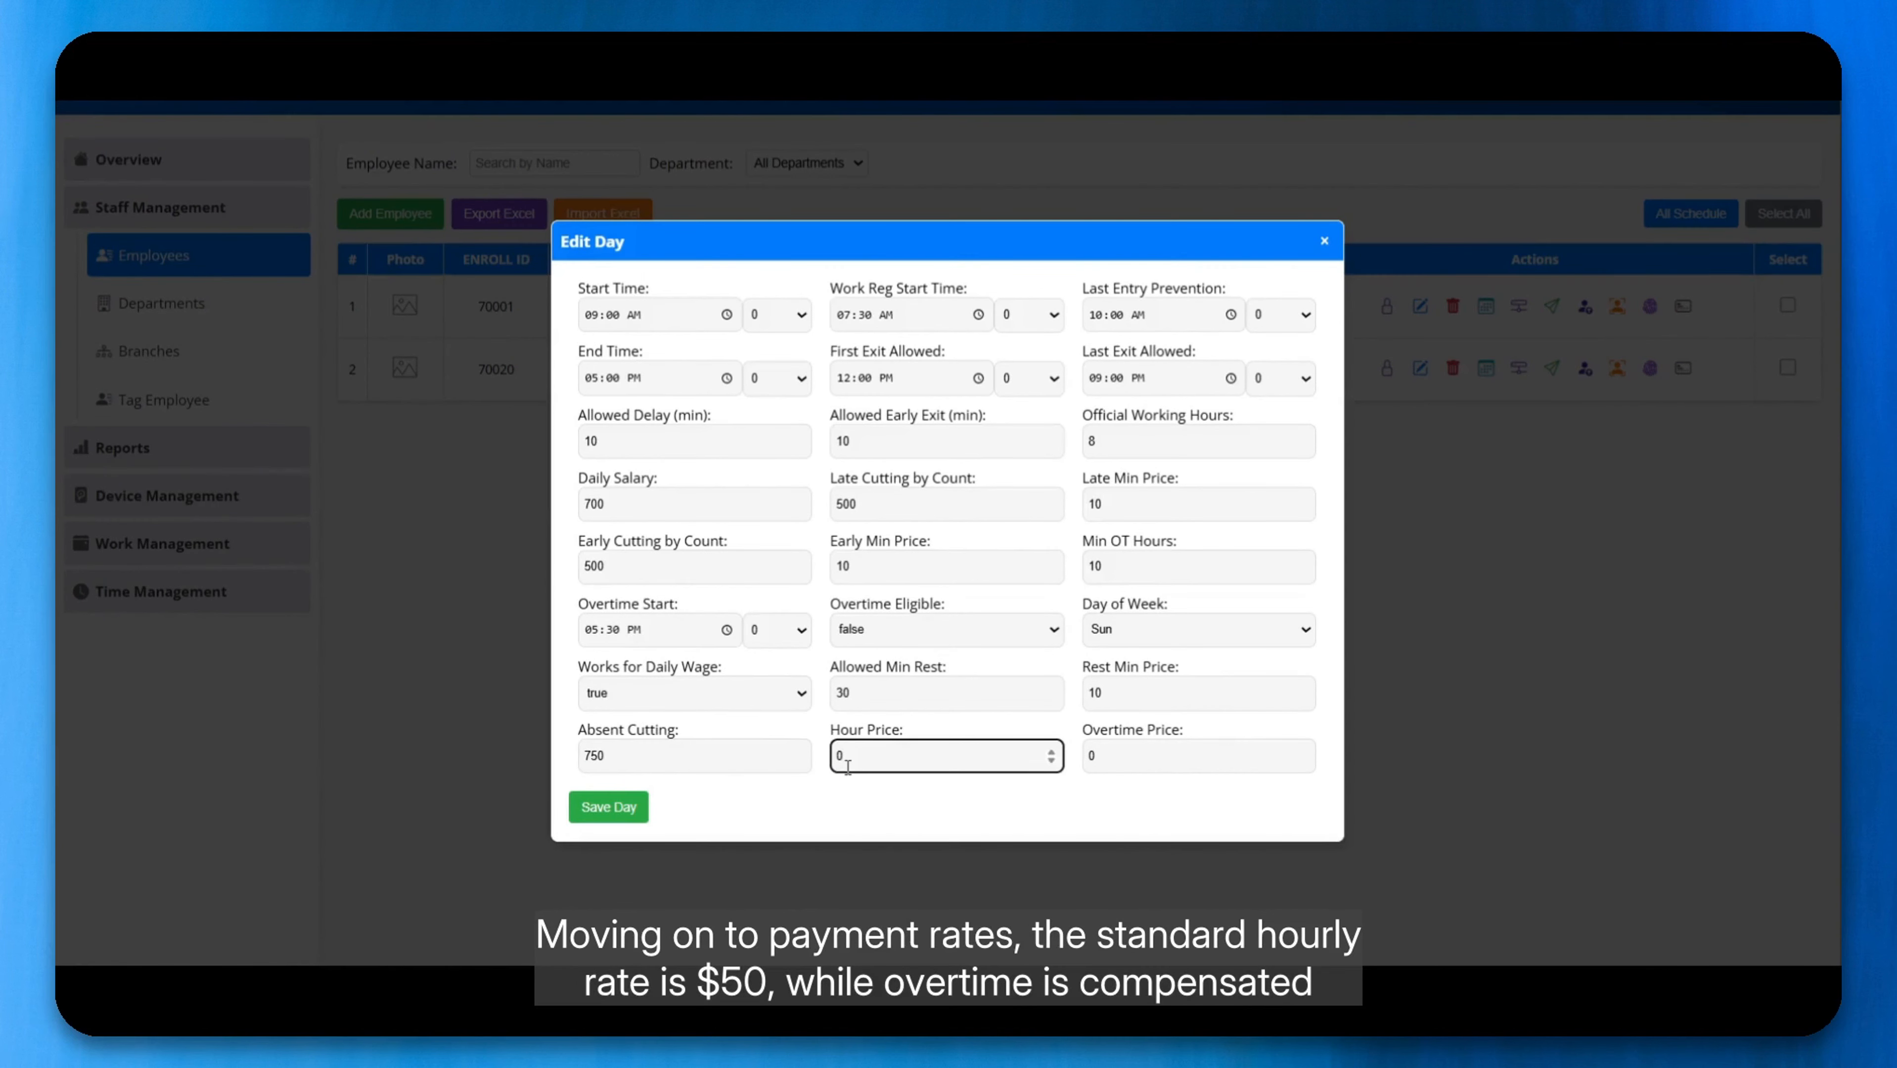
{"action": "left_click_drag", "start_coordinate": [848, 767], "coordinate": [802, 766]}
{"action": "type", "text": "50"}
{"action": "left_click", "coordinate": [1157, 762]}
{"action": "left_click_drag", "start_coordinate": [1157, 762], "coordinate": [1048, 742]}
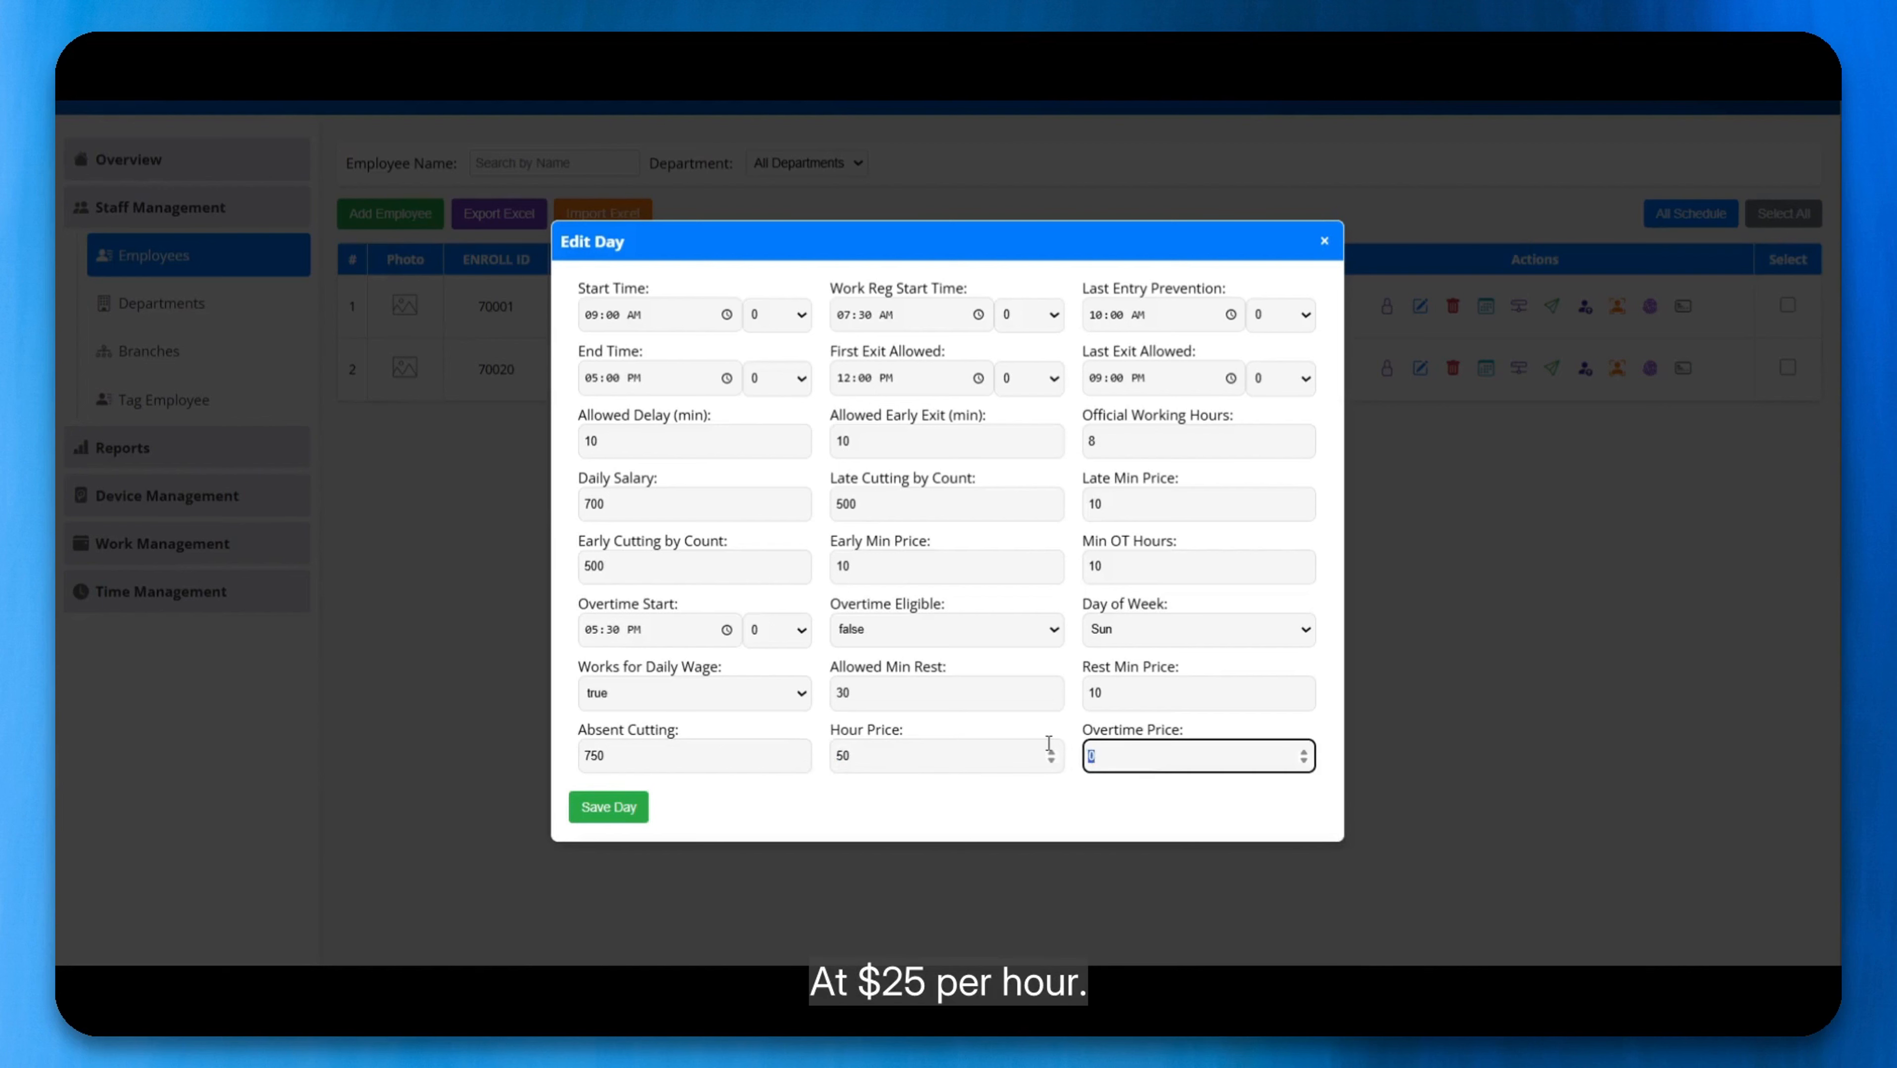
{"action": "type", "text": "25"}
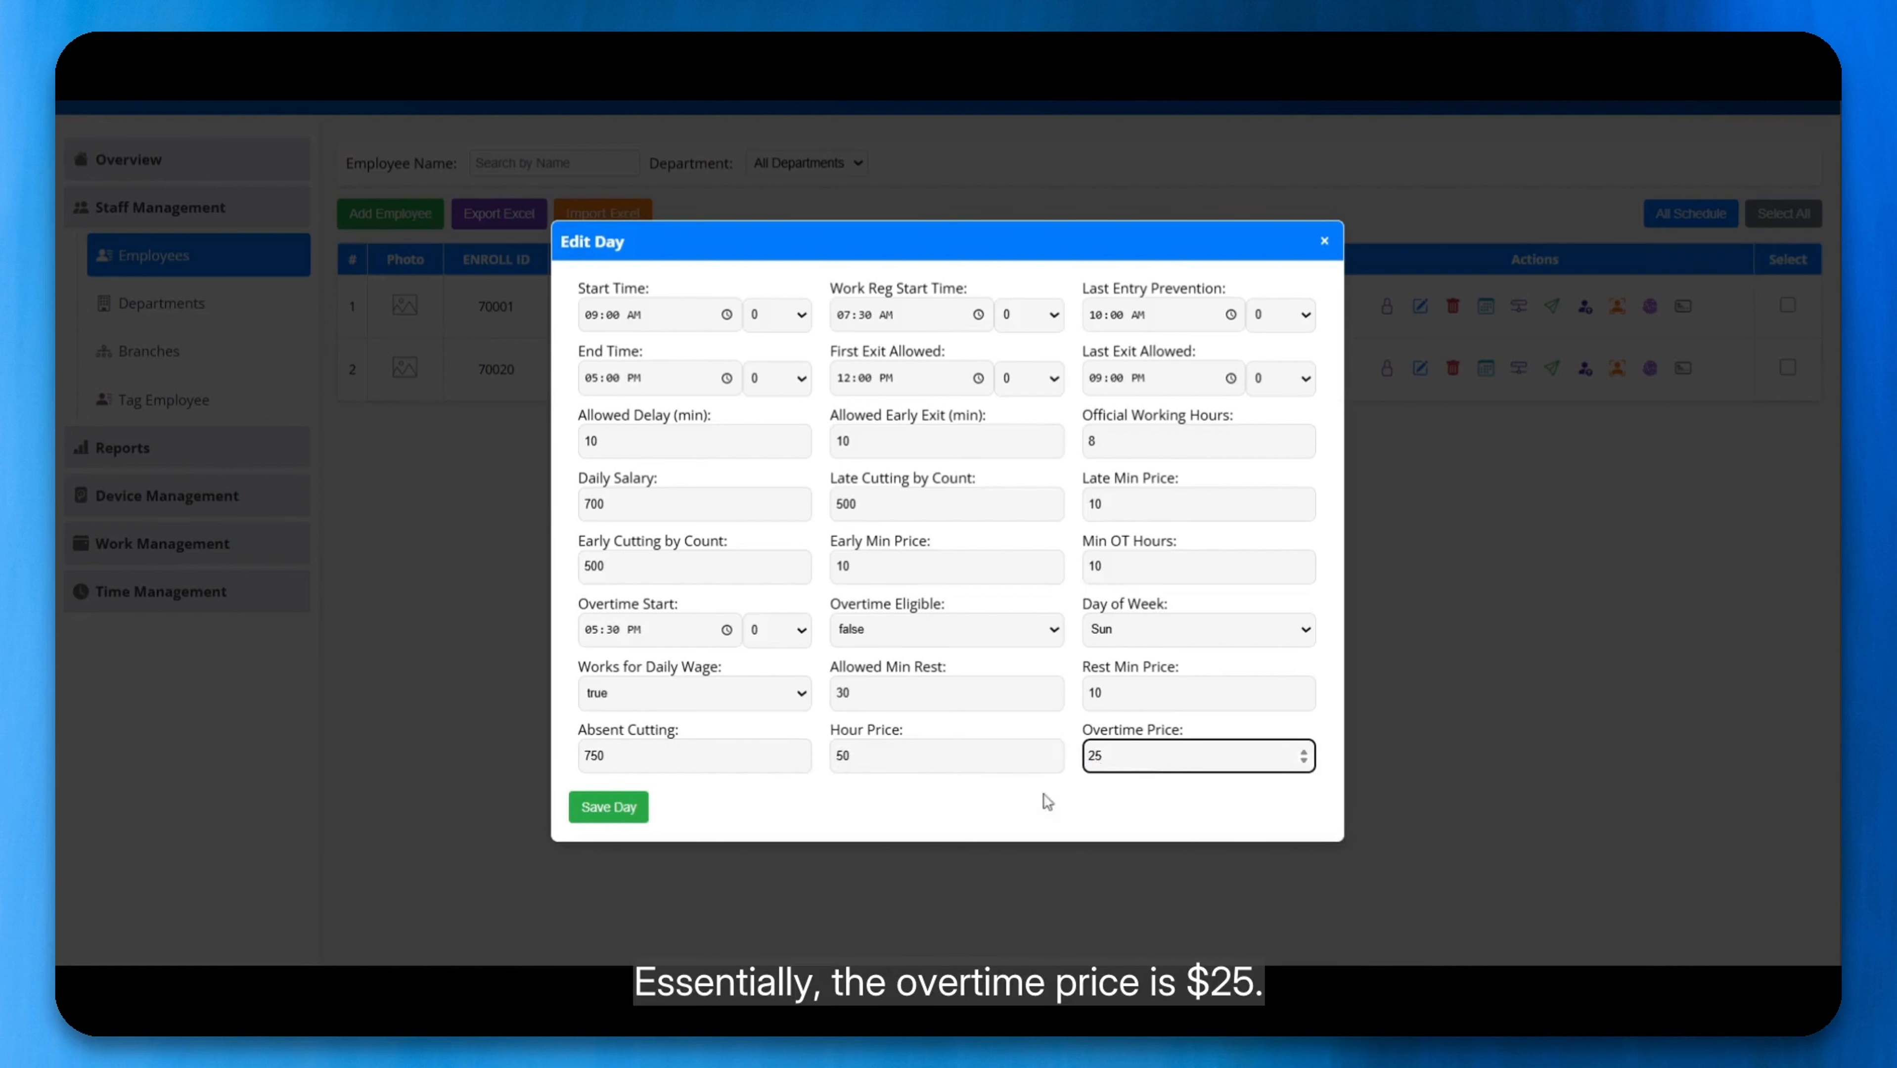
{"action": "key", "text": "ctrl+a"}
{"action": "left_click", "coordinate": [1104, 769]}
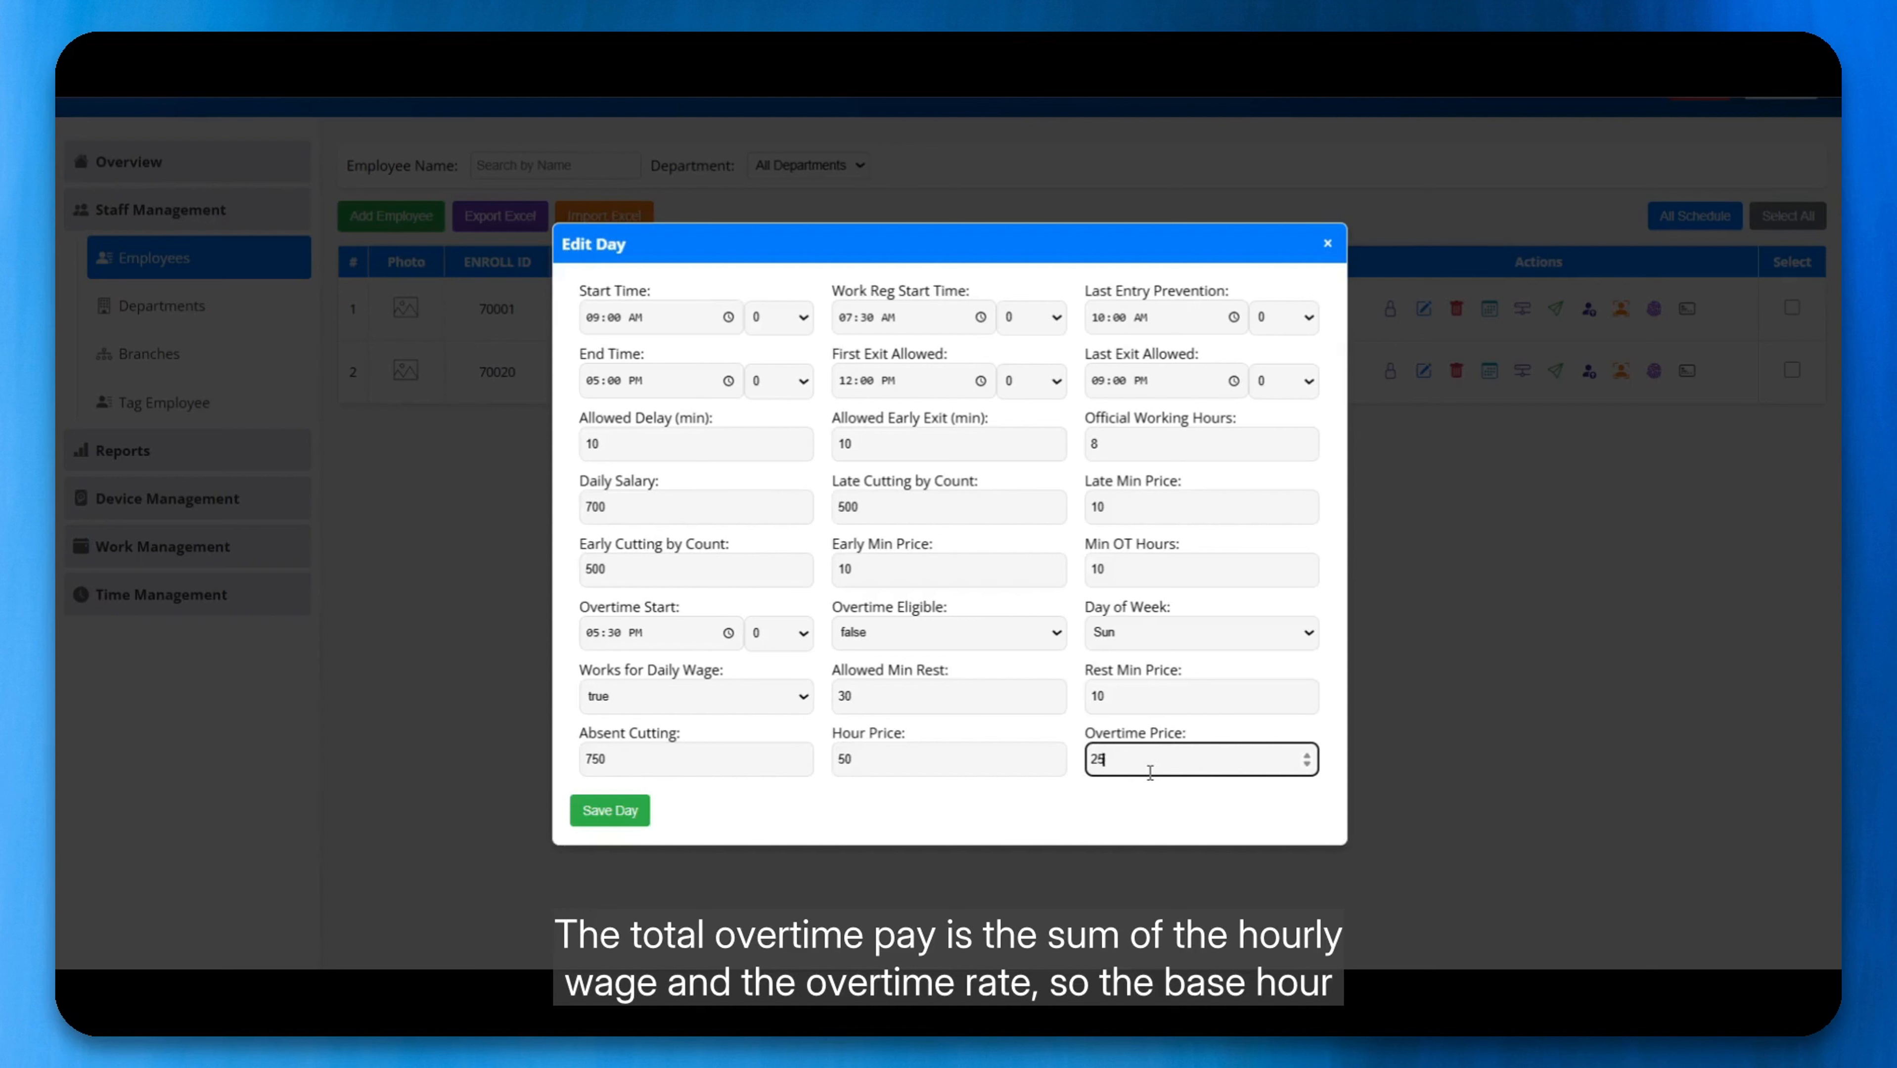
Step: Save the completed Sunday working day to the employee's schedule
{"action": "left_click_drag", "start_coordinate": [920, 758], "coordinate": [824, 755]}
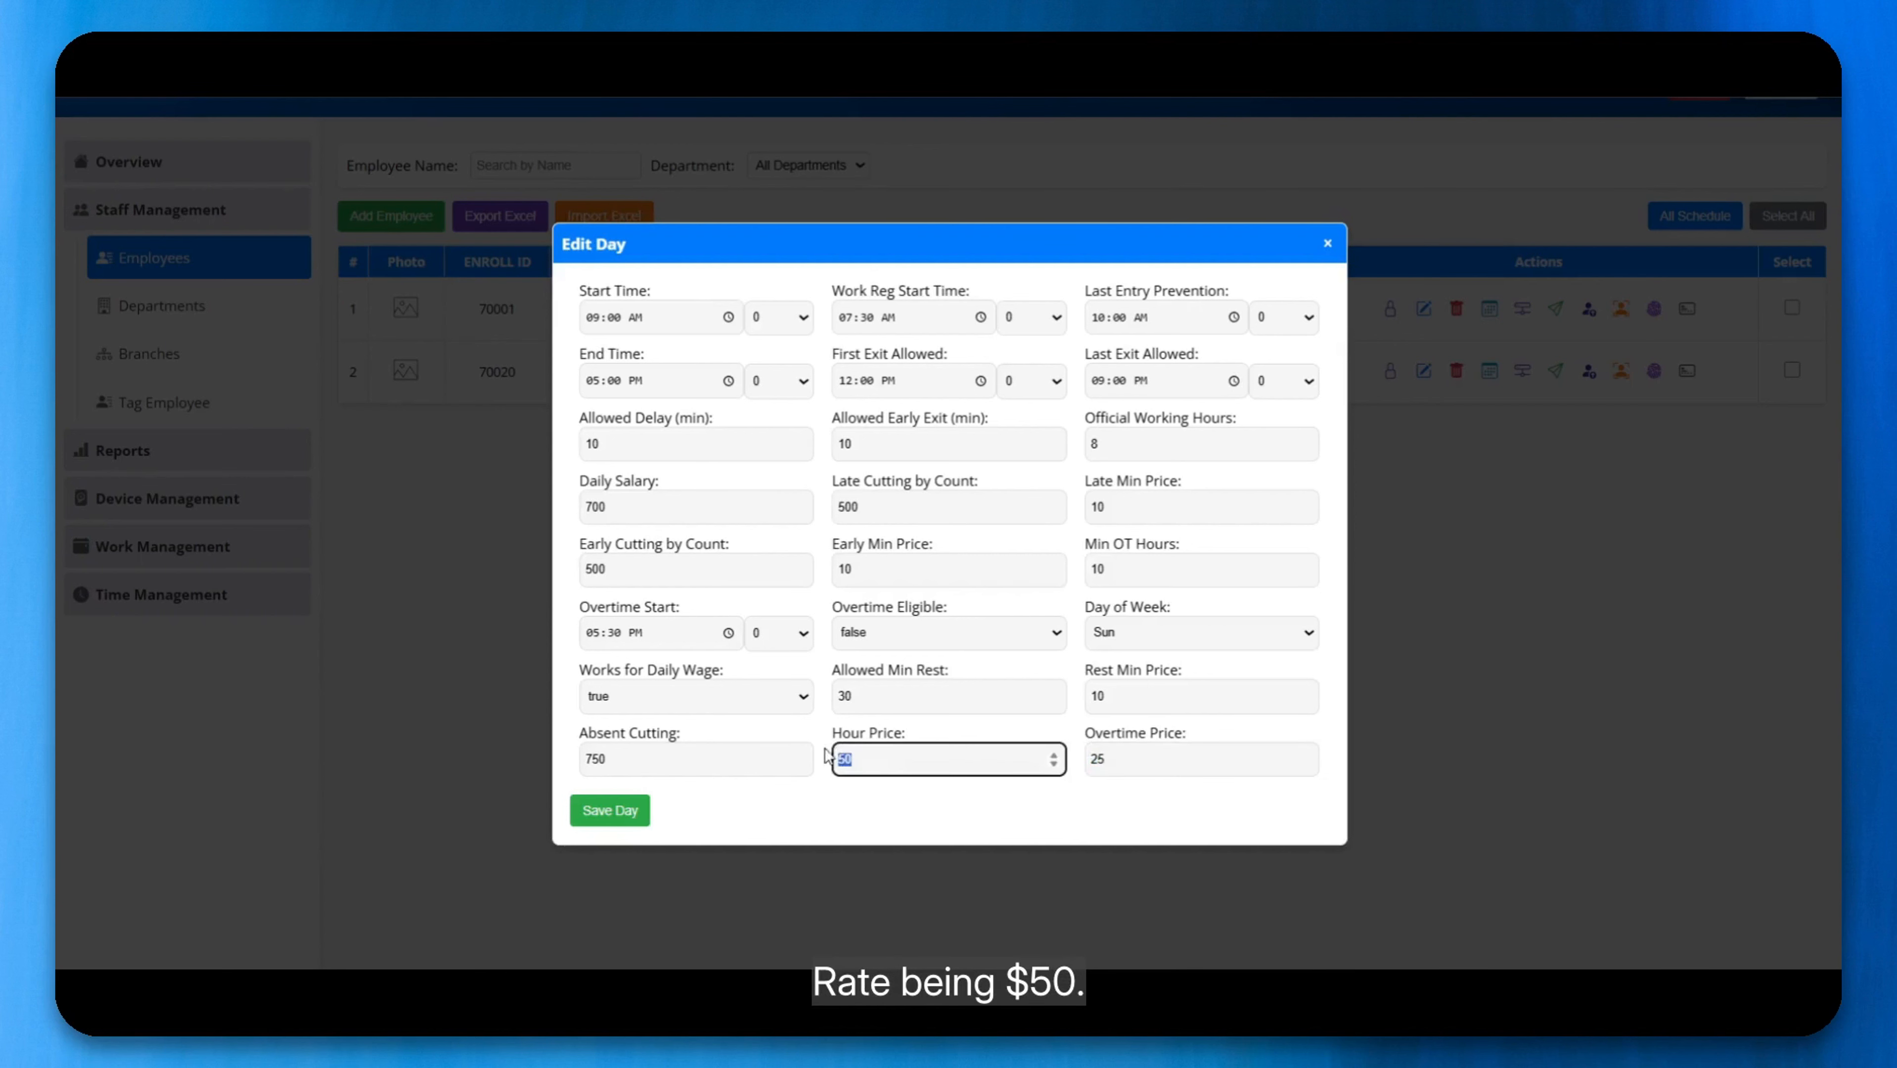
{"action": "left_click", "coordinate": [1107, 762]}
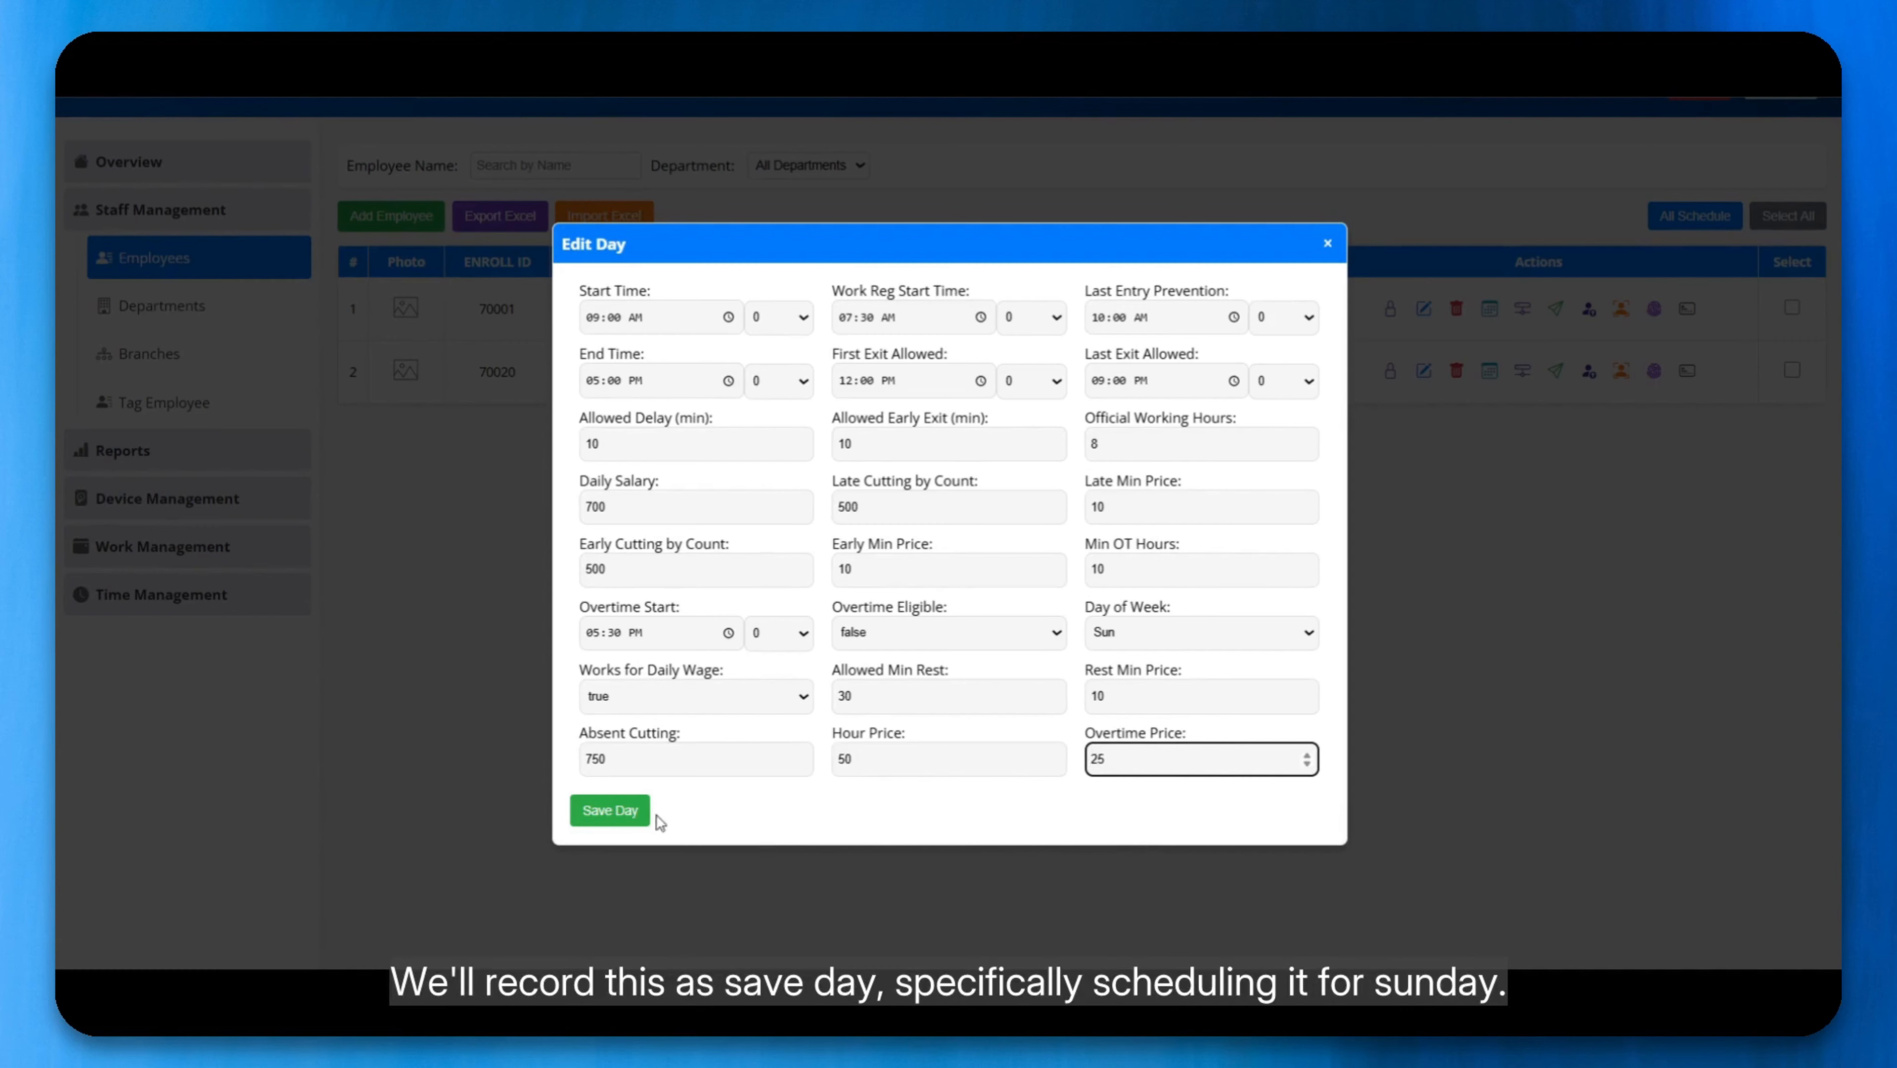
{"action": "left_click", "coordinate": [610, 811]}
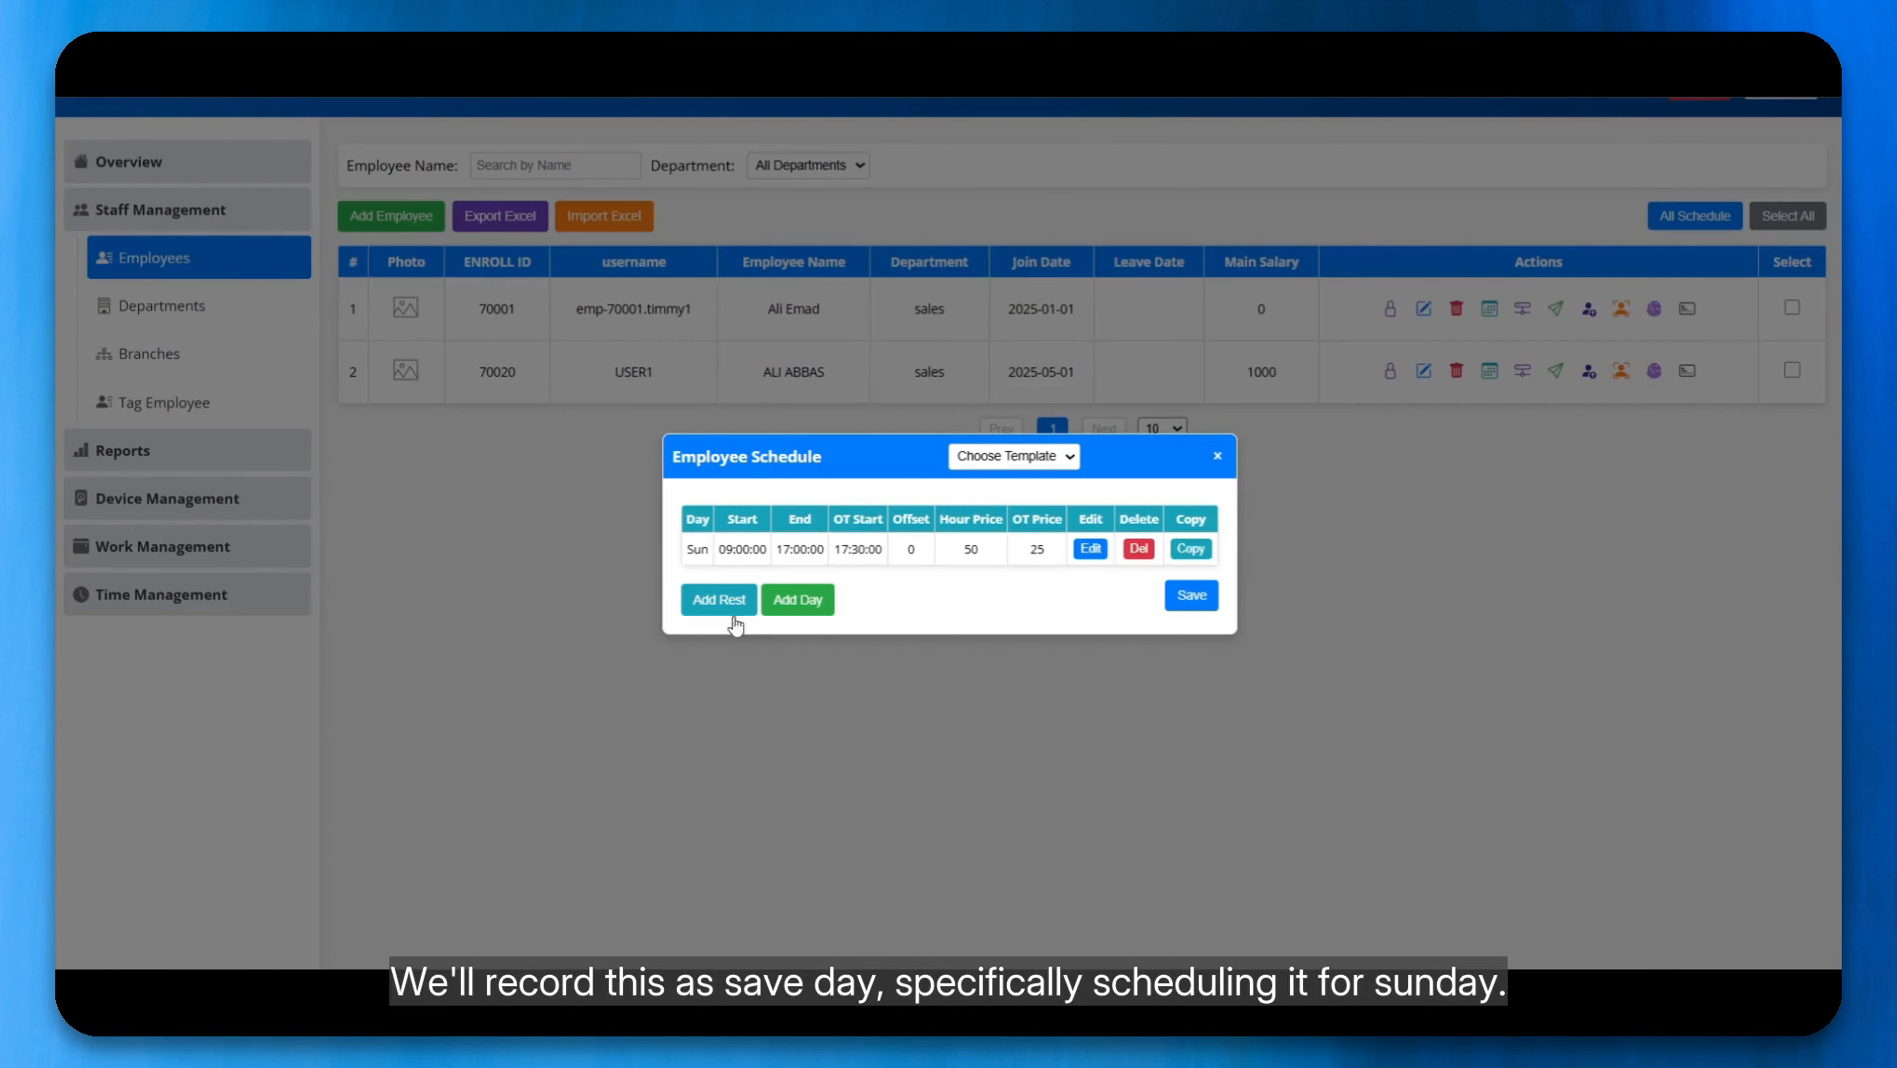
Step: Copy the Sunday schedule settings day by day to Monday, Tuesday, Wednesday and Thursday
{"action": "left_click", "coordinate": [1194, 557]}
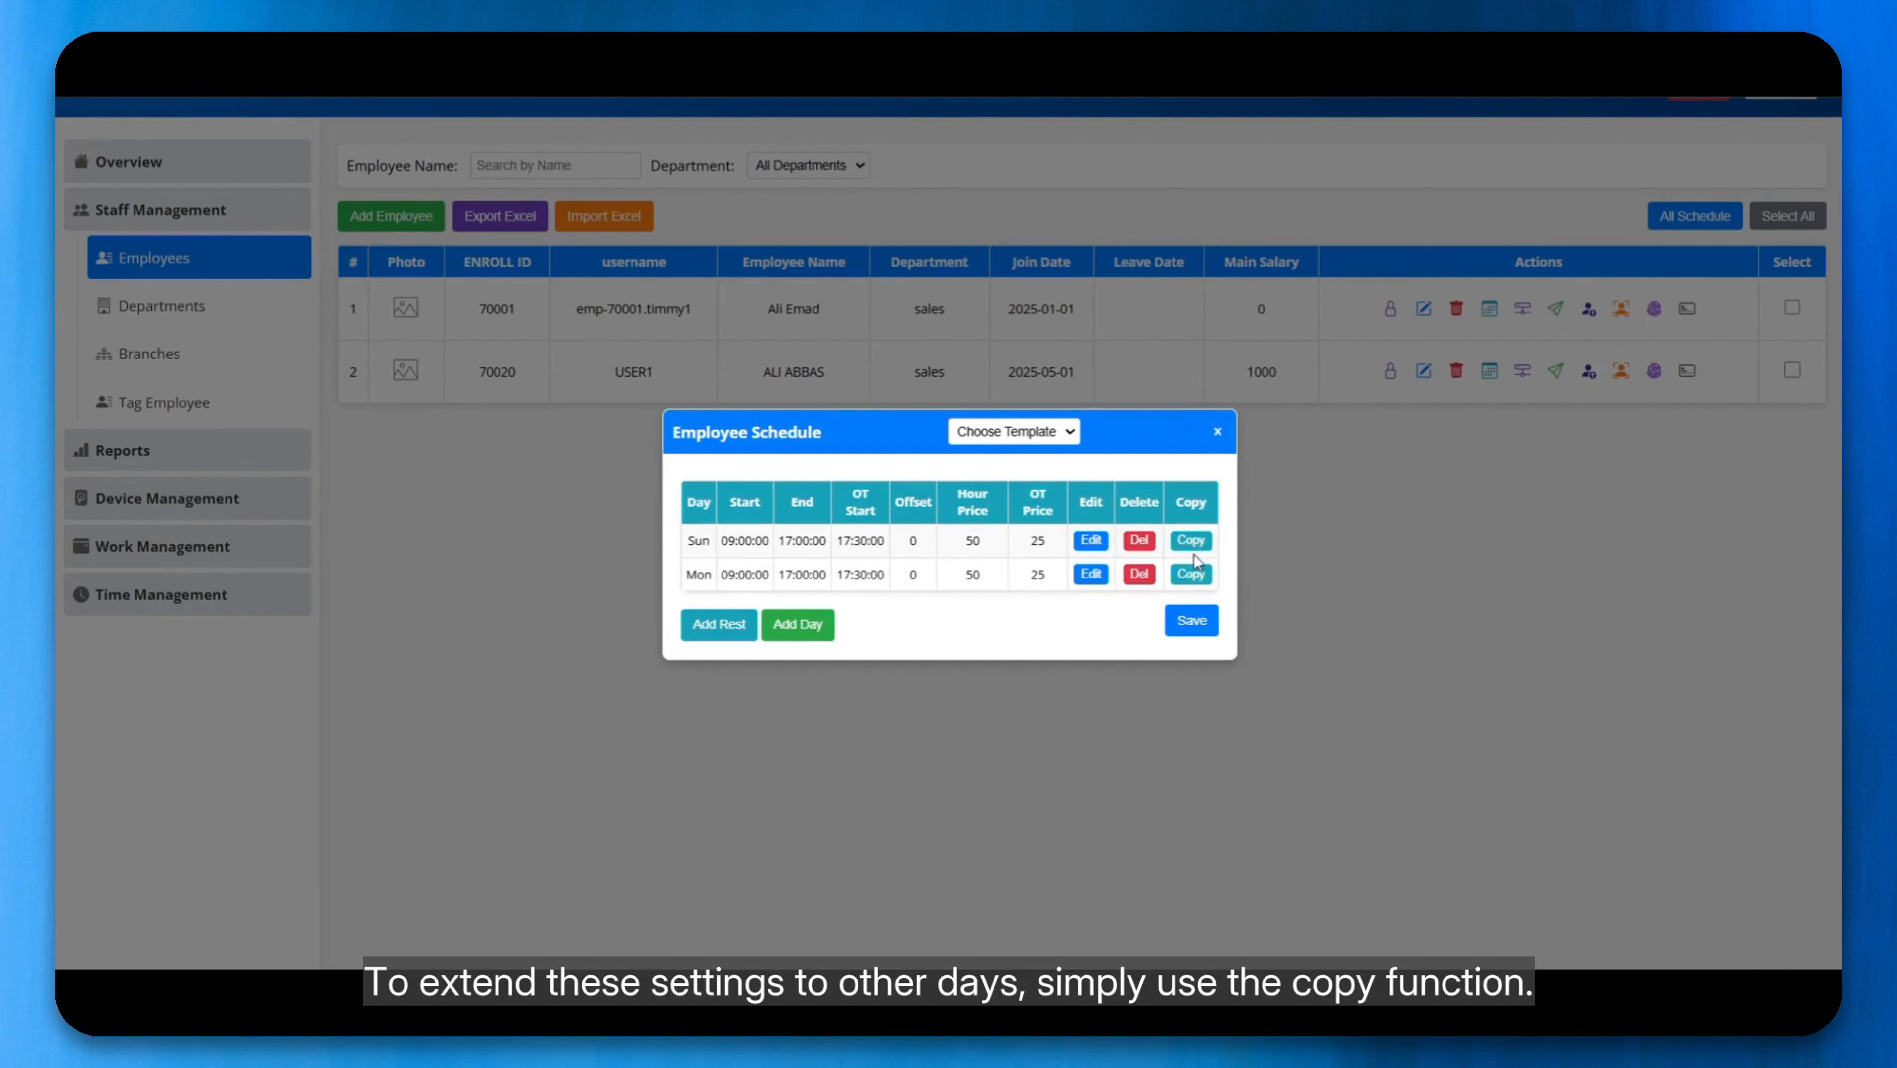
{"action": "left_click", "coordinate": [1195, 587]}
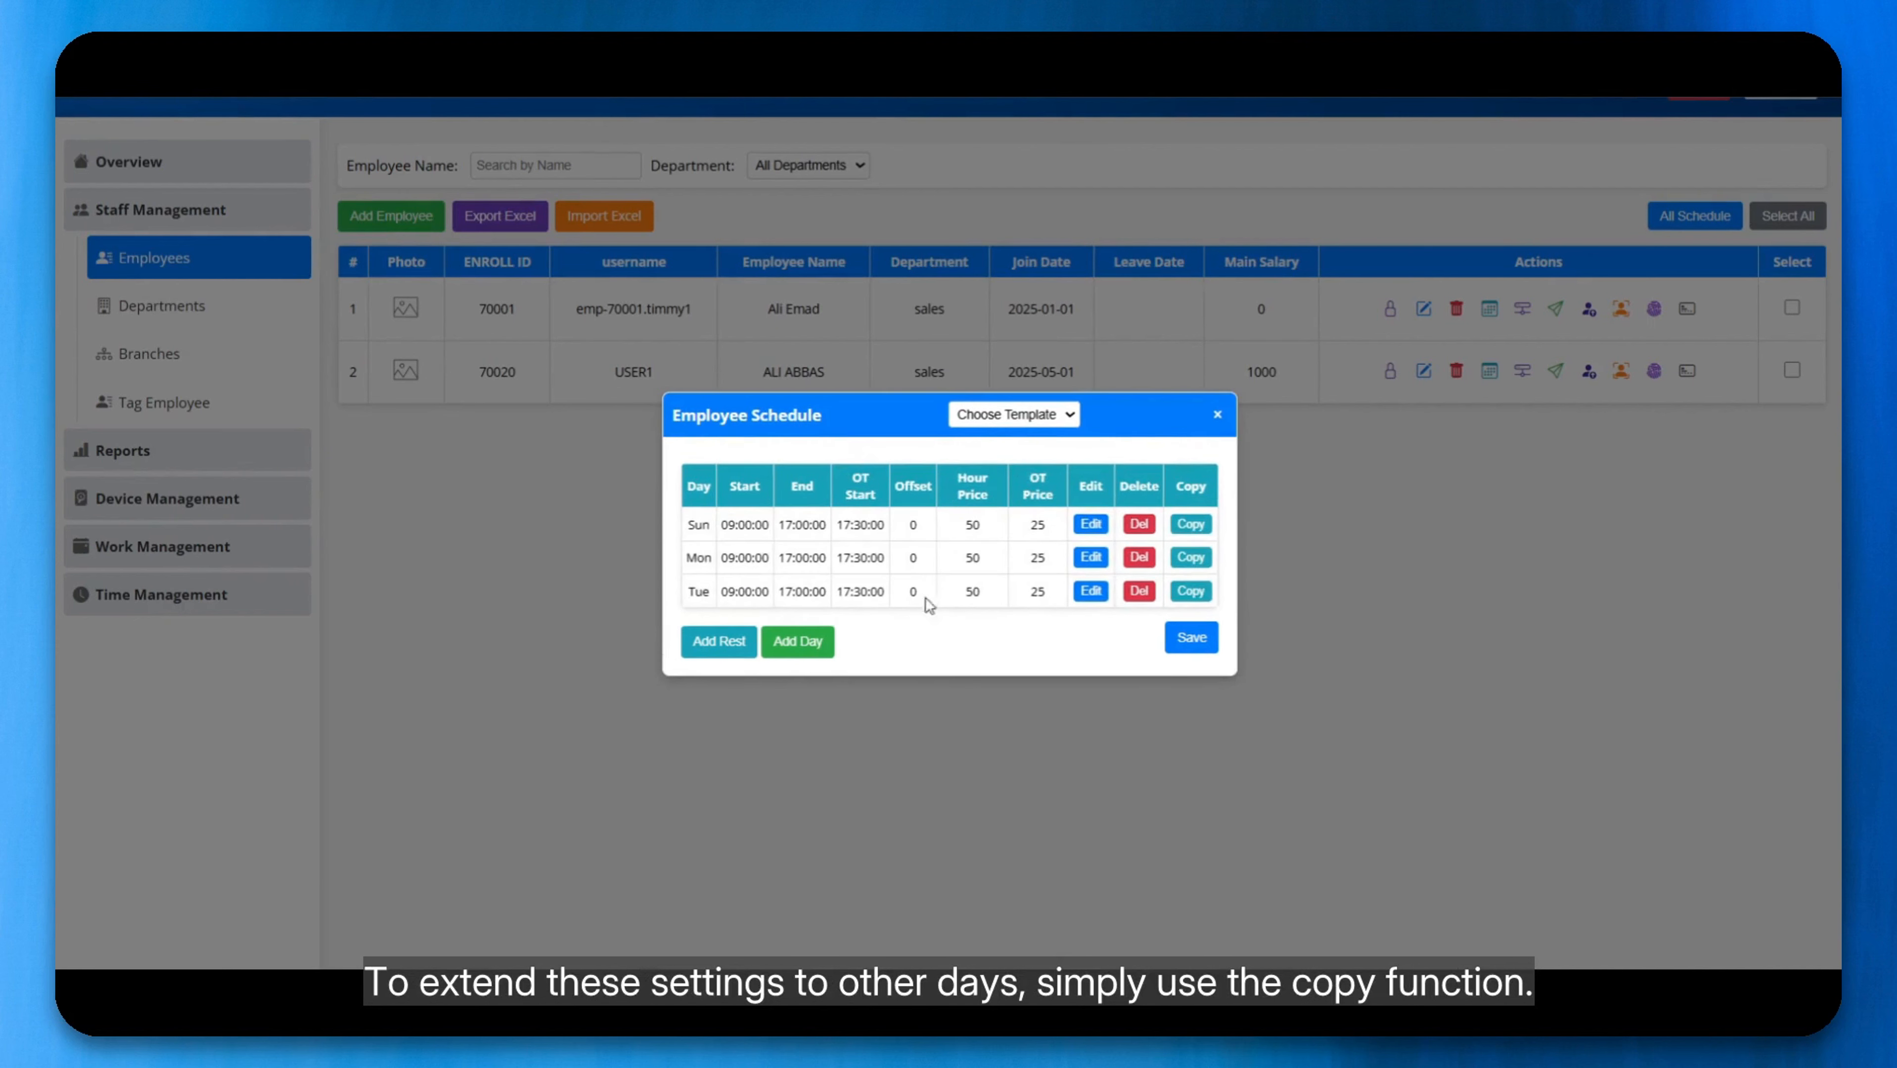
{"action": "left_click", "coordinate": [1188, 598]}
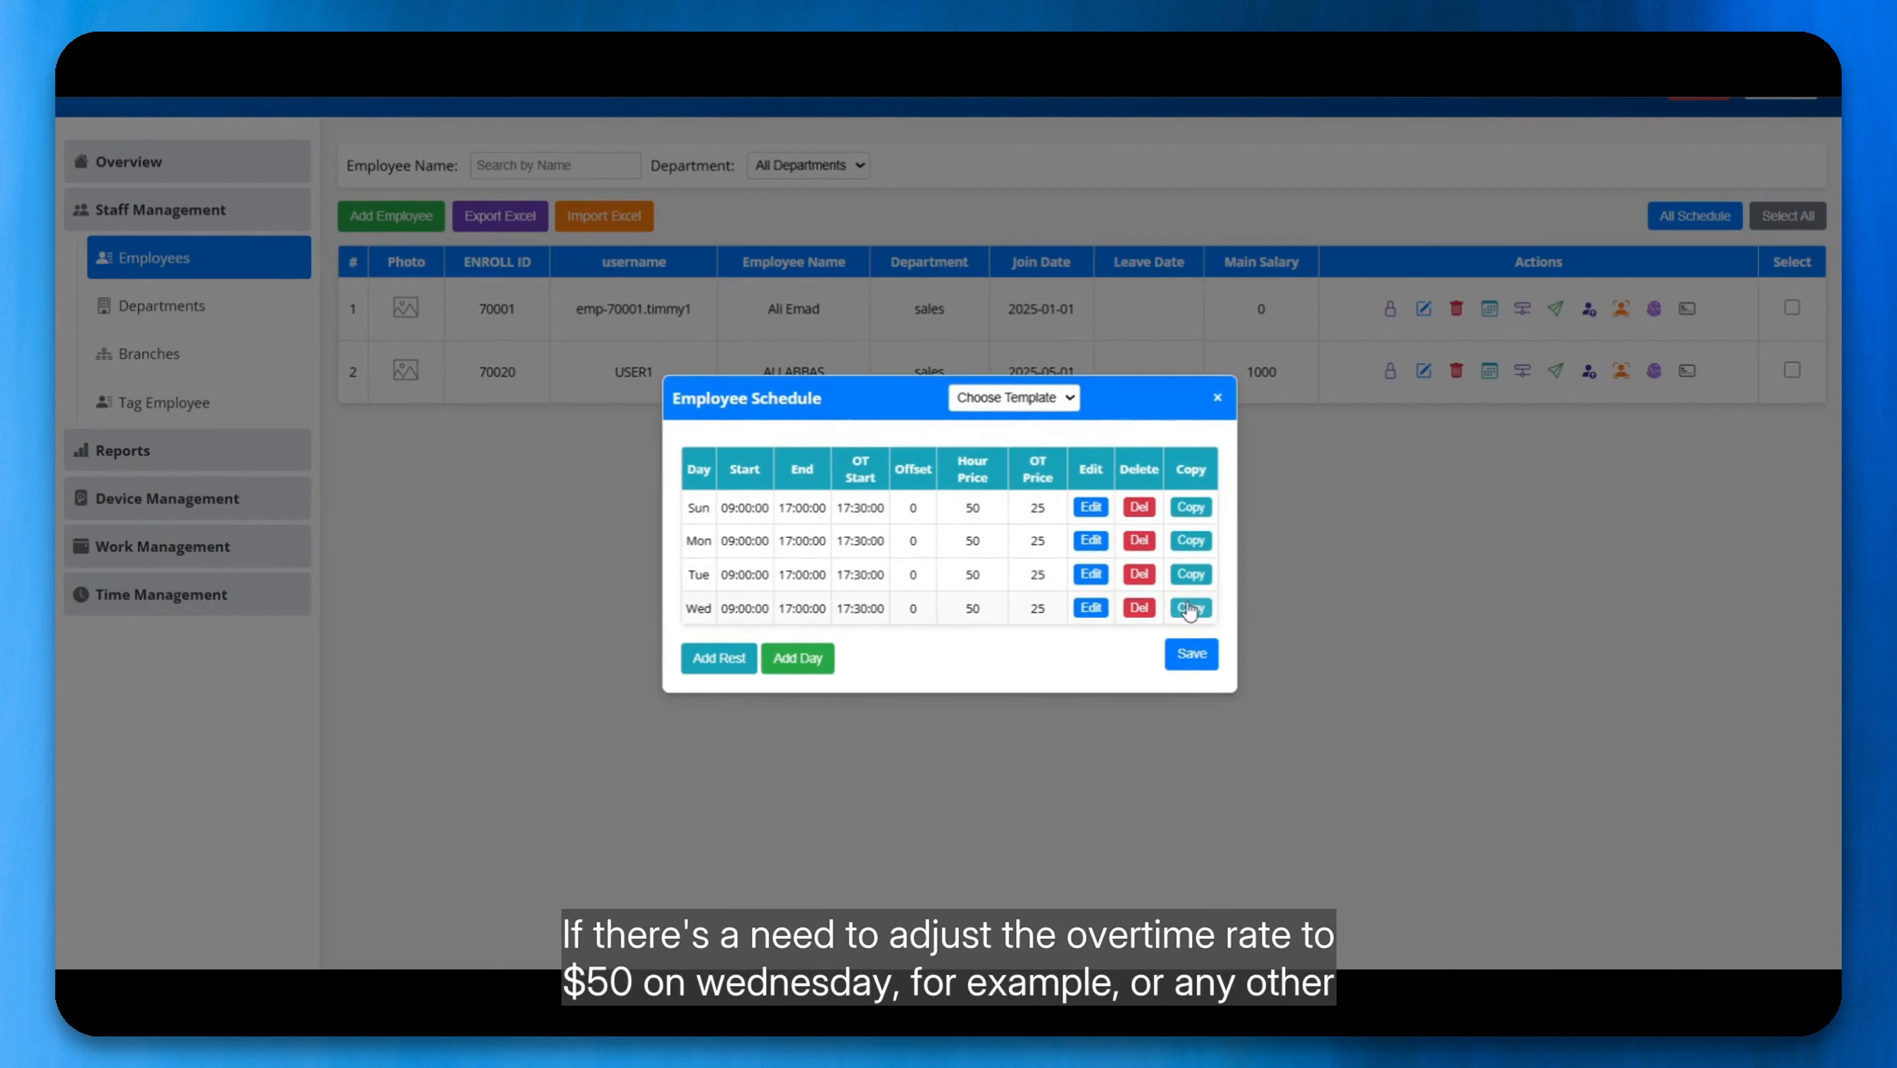
{"action": "left_click", "coordinate": [1190, 608]}
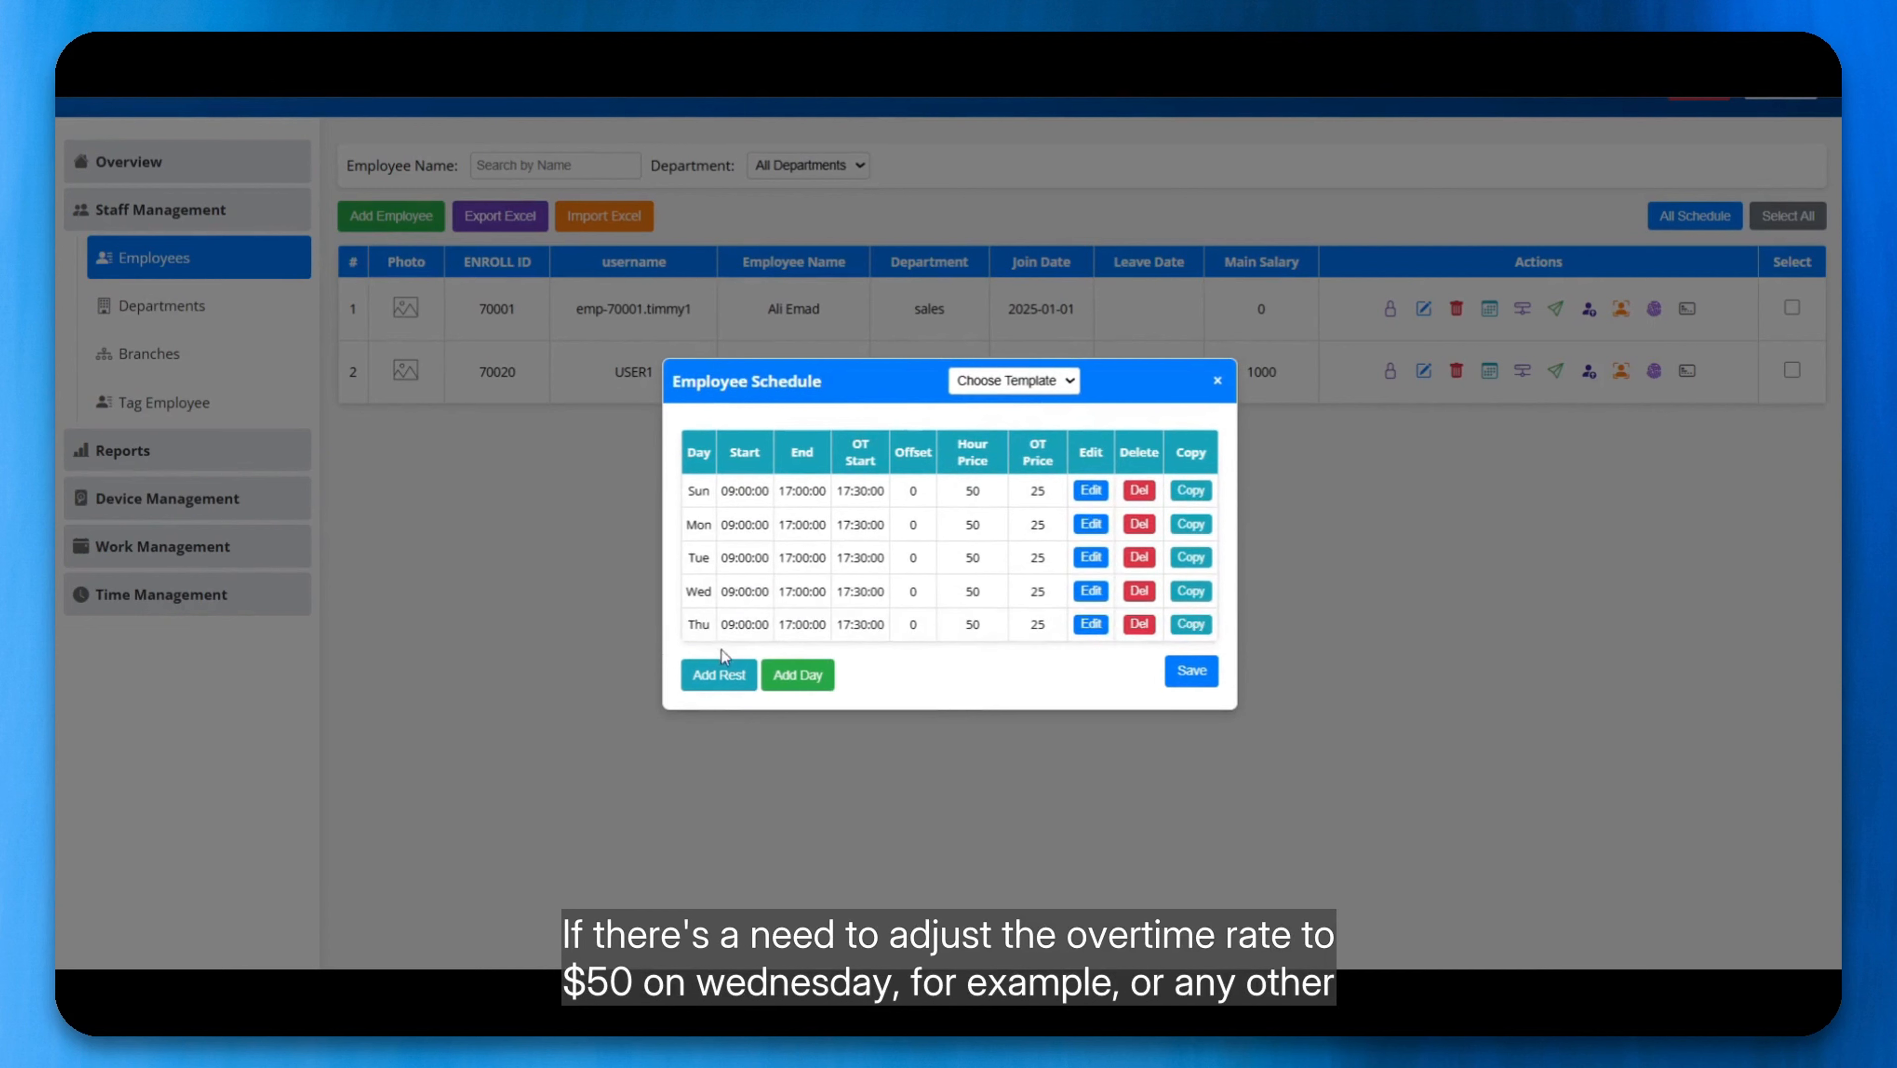
Step: Set Wednesday's overtime price to 50 and save the day
{"action": "left_click", "coordinate": [1093, 592]}
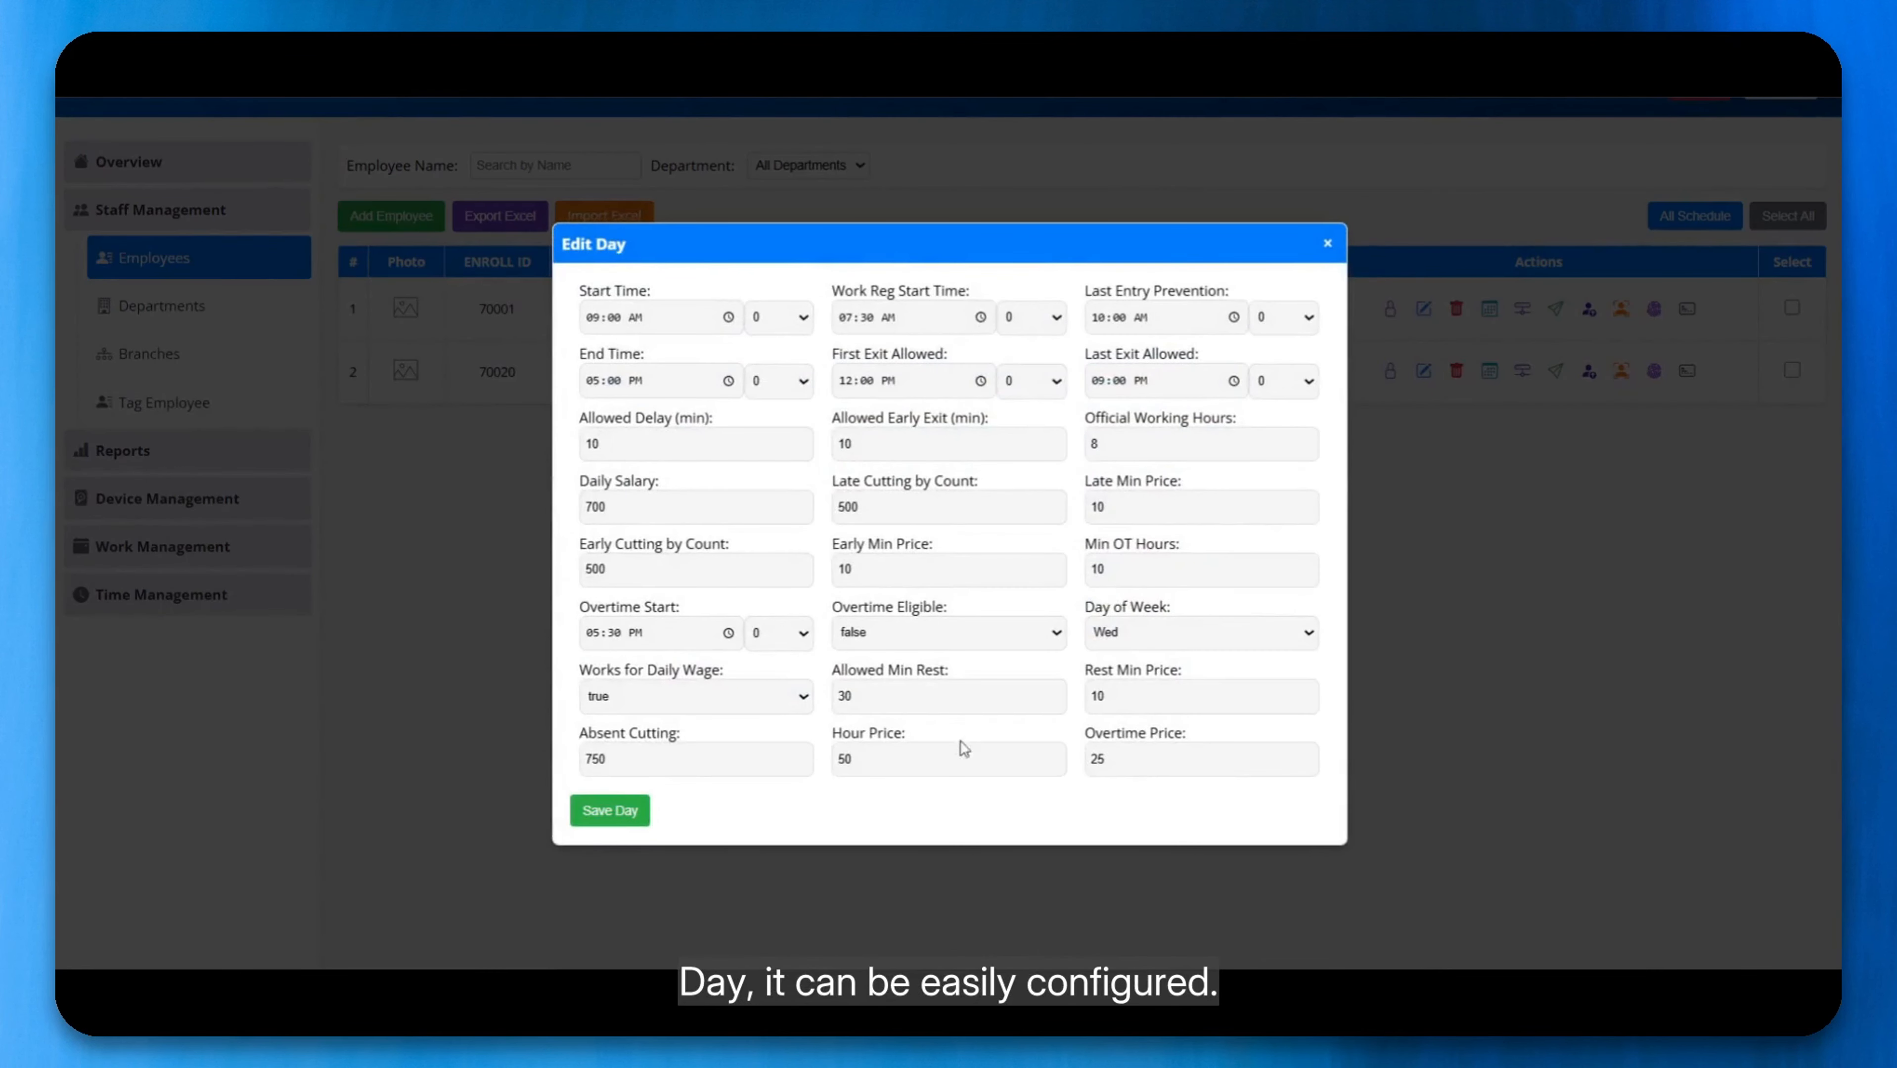
{"action": "key", "text": "Tab"}
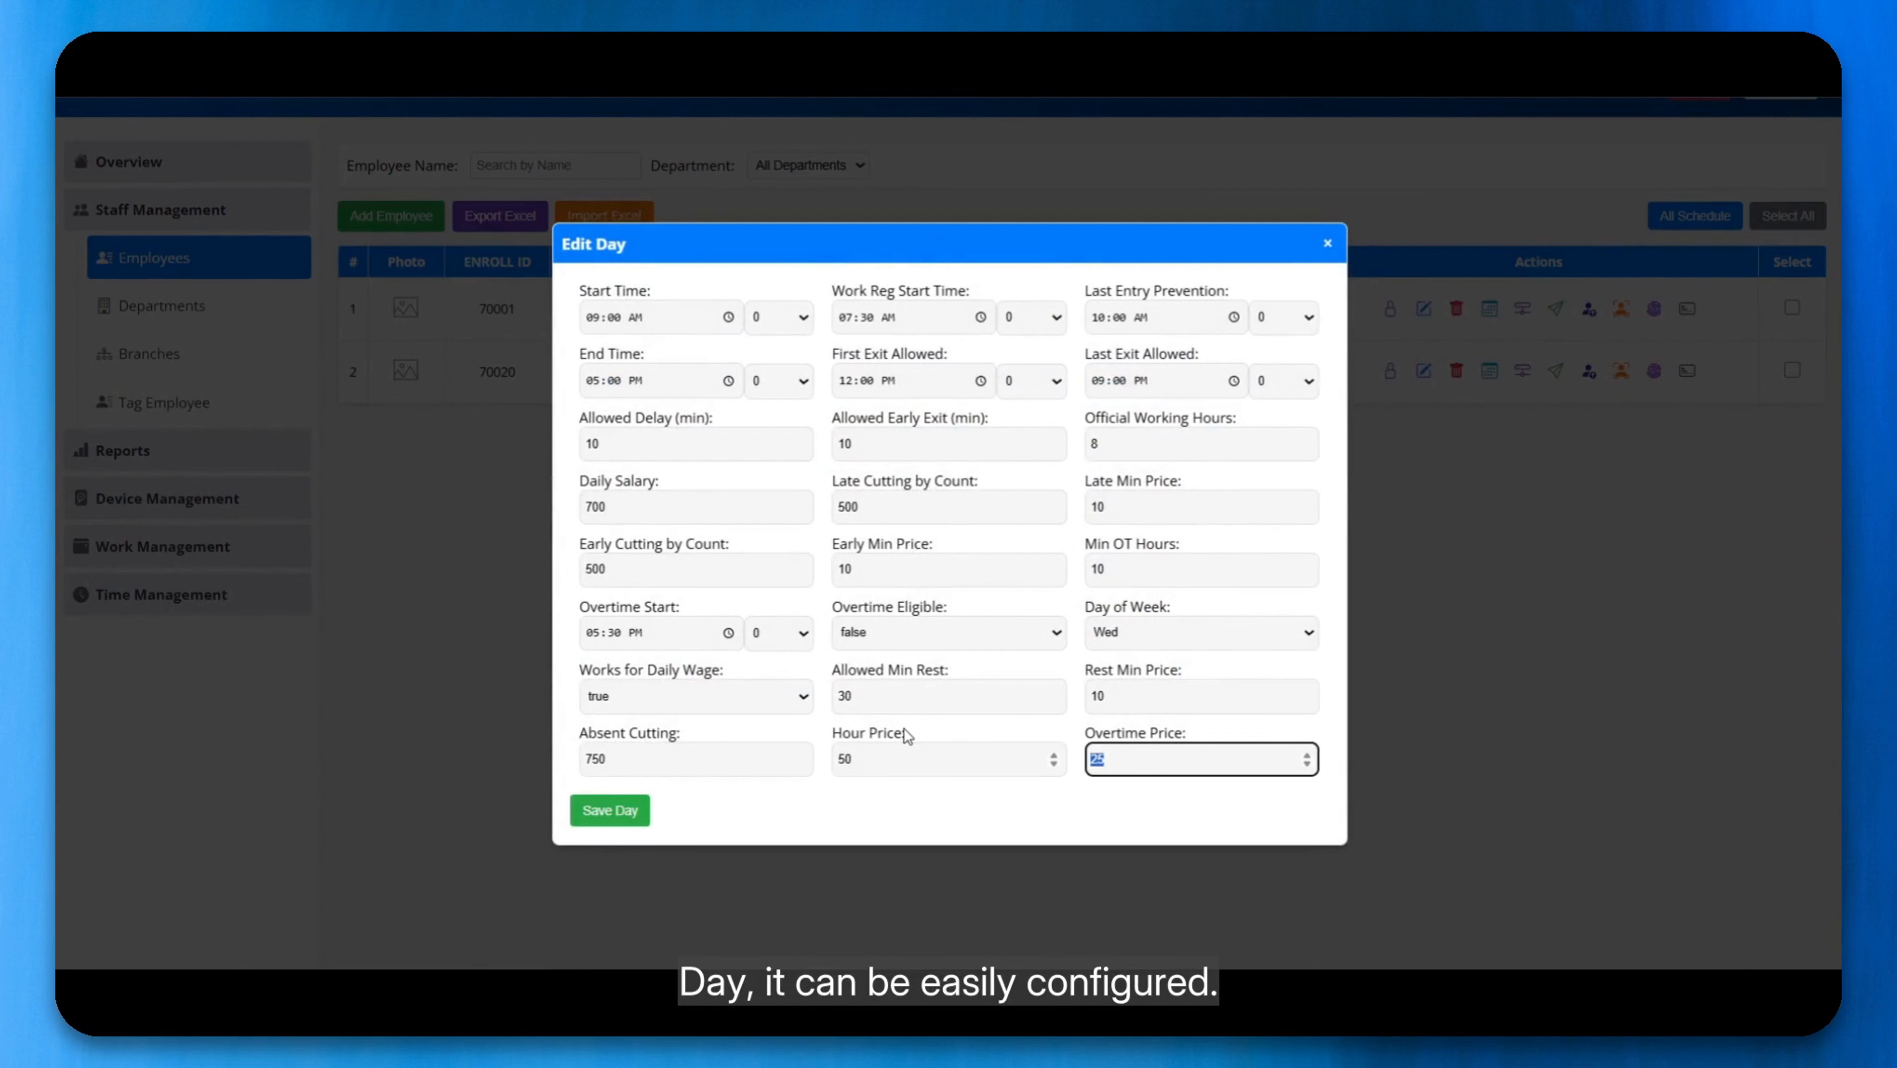
{"action": "type", "text": "50"}
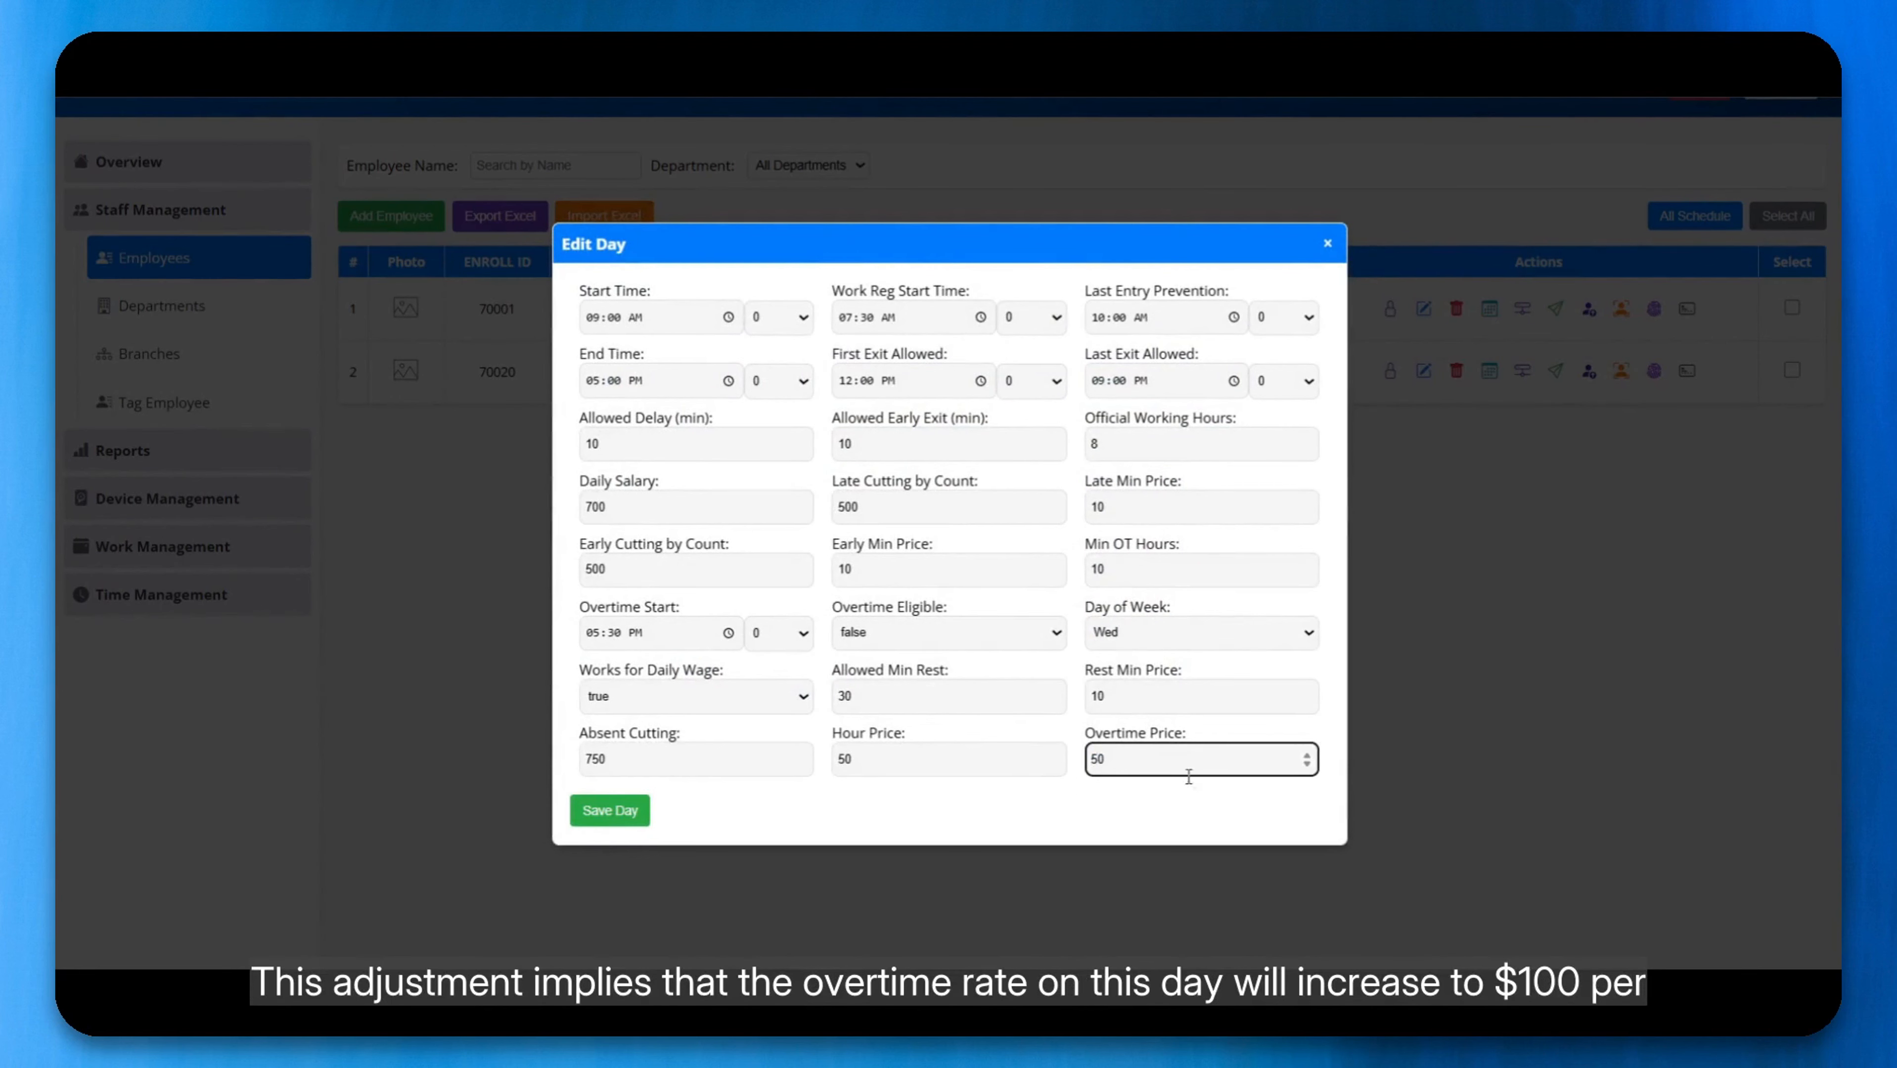
{"action": "left_click", "coordinate": [610, 810]}
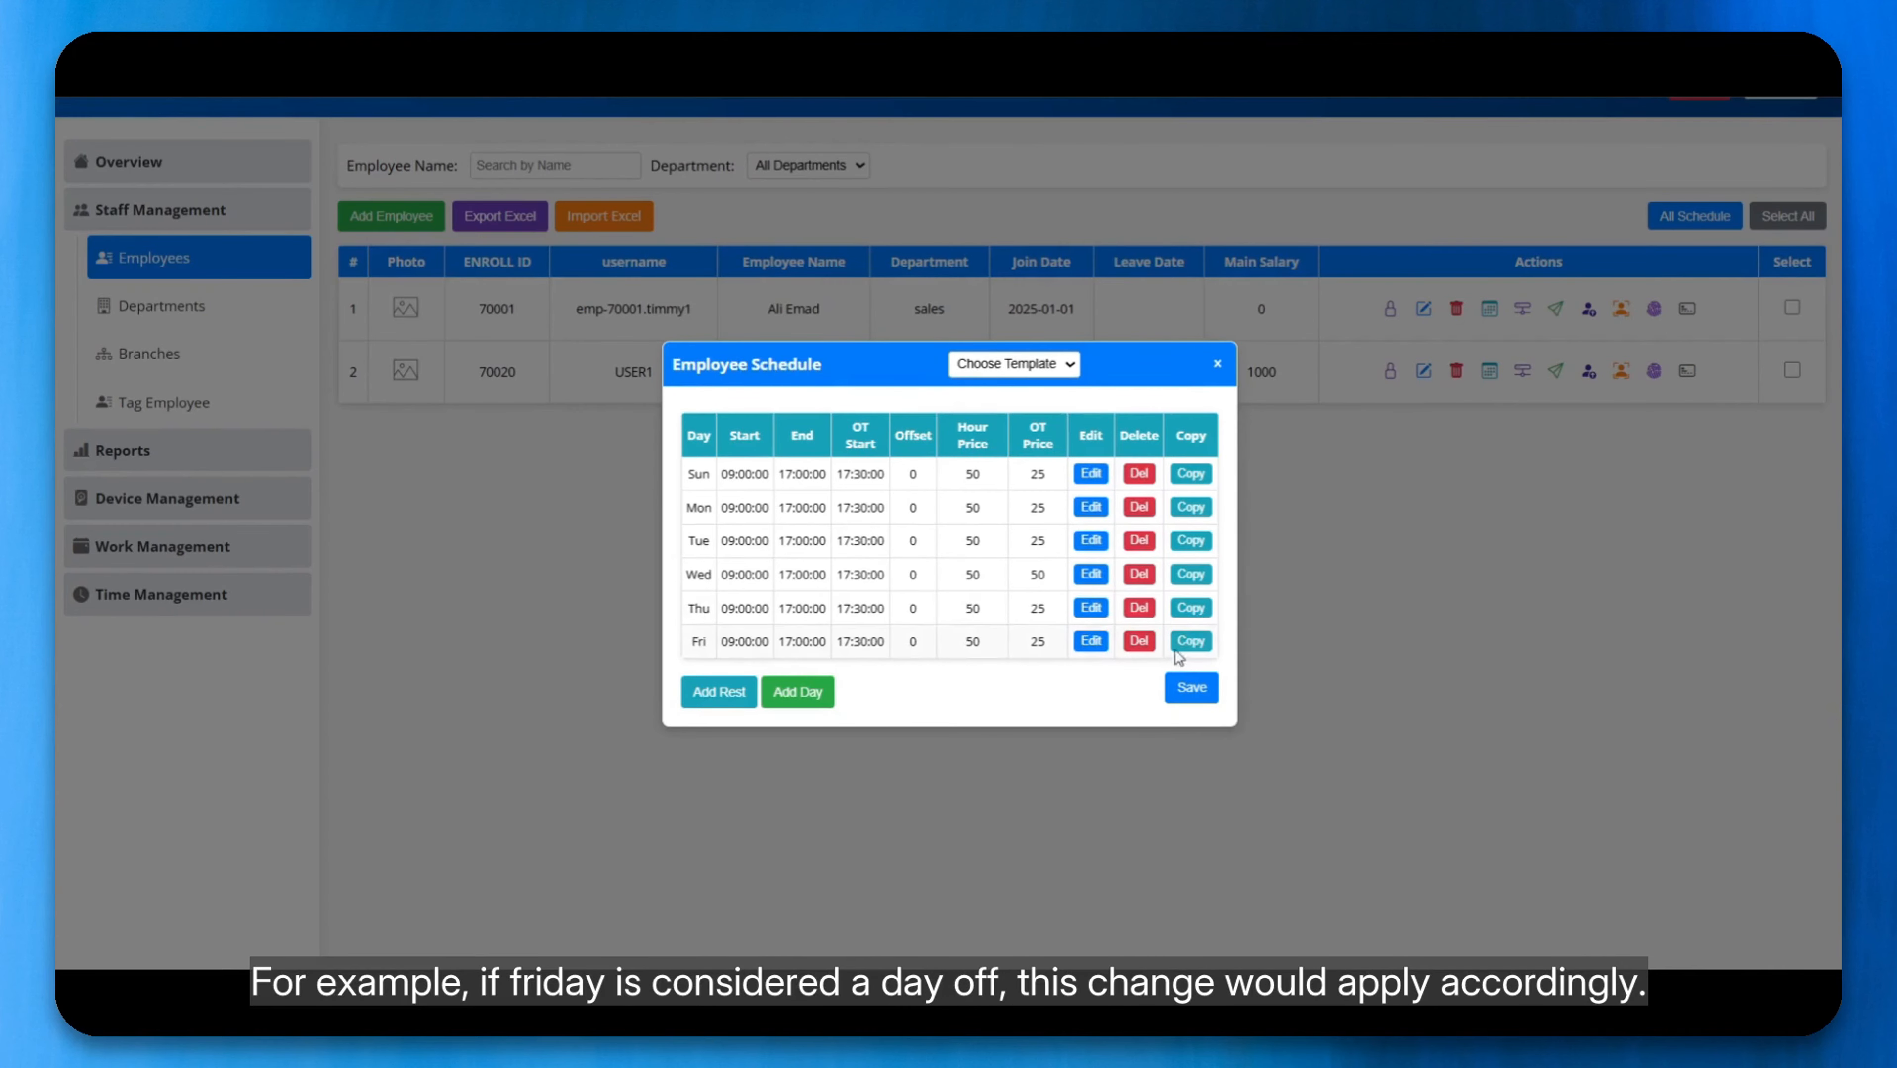
Step: Continue copying the daily schedule through Saturday and delete the Friday row to make it a day off
{"action": "left_click", "coordinate": [1193, 642]}
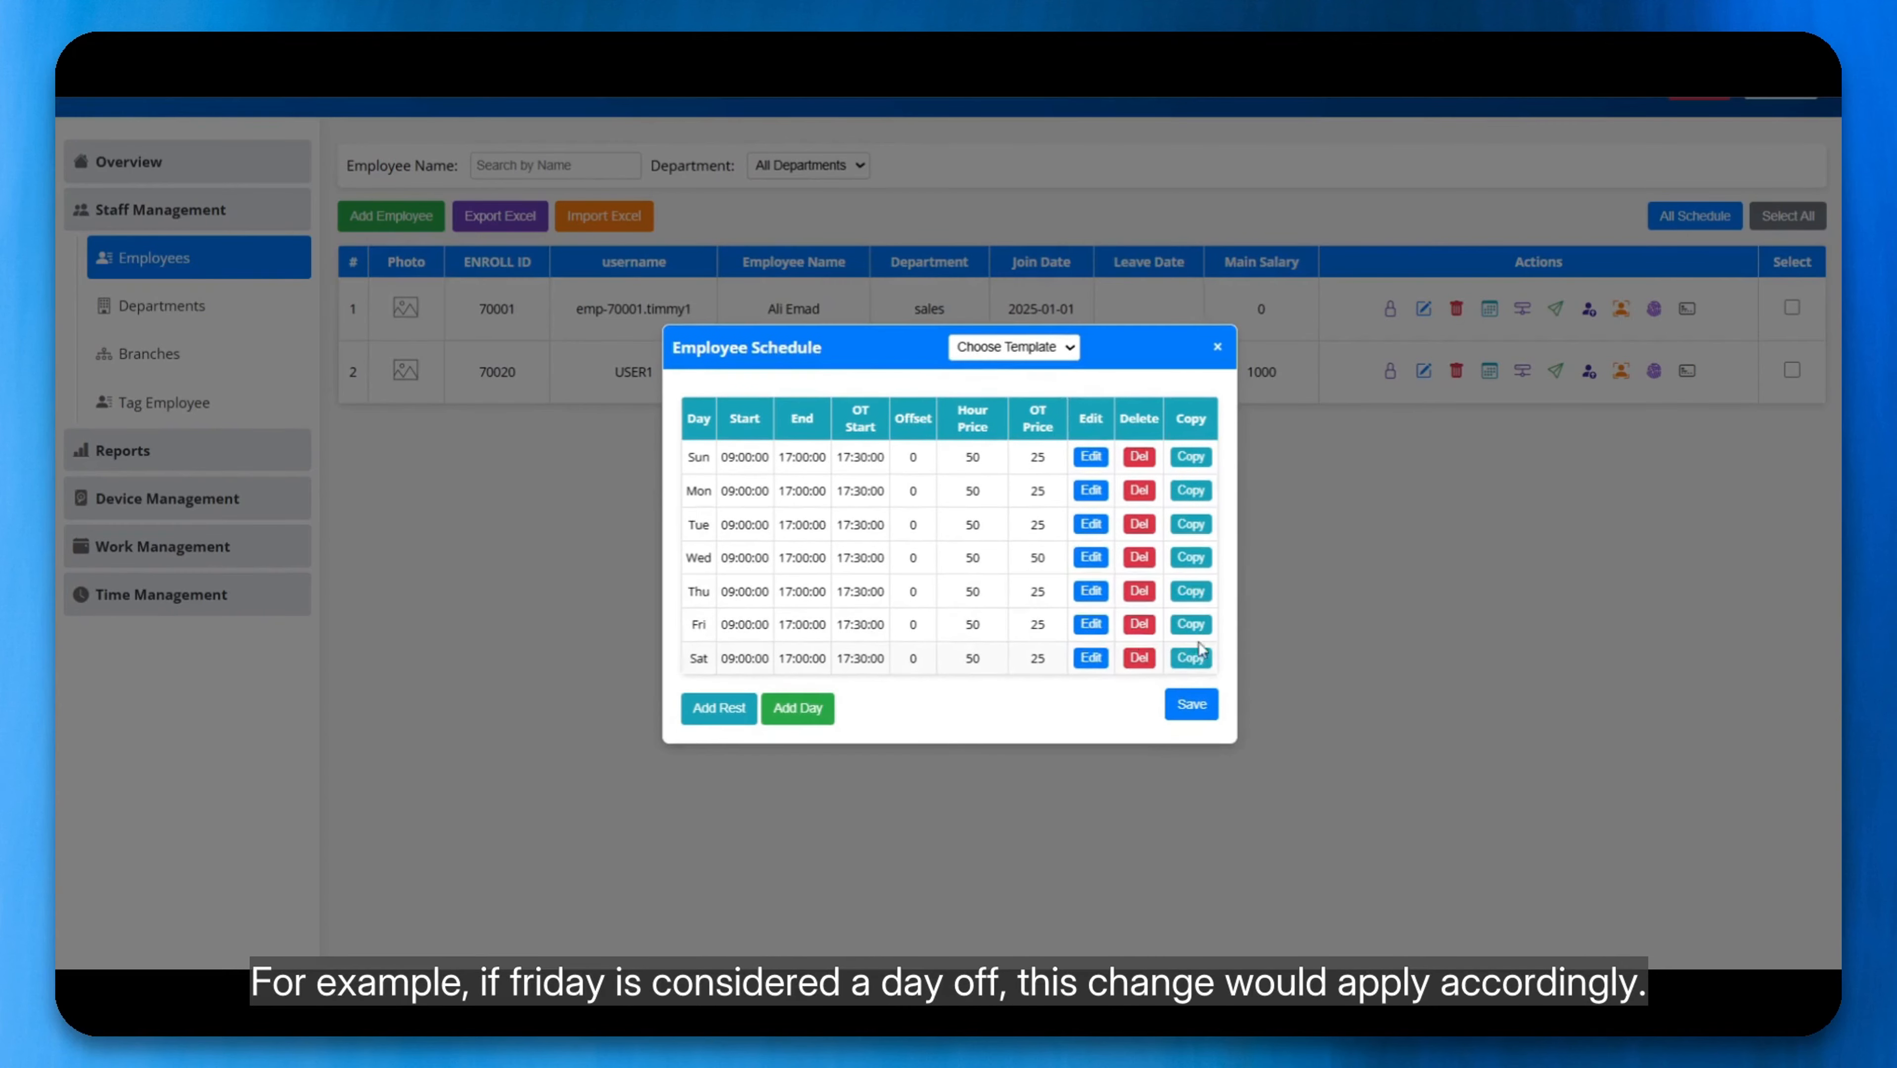
{"action": "left_click", "coordinate": [1138, 626]}
{"action": "left_click", "coordinate": [1071, 195]}
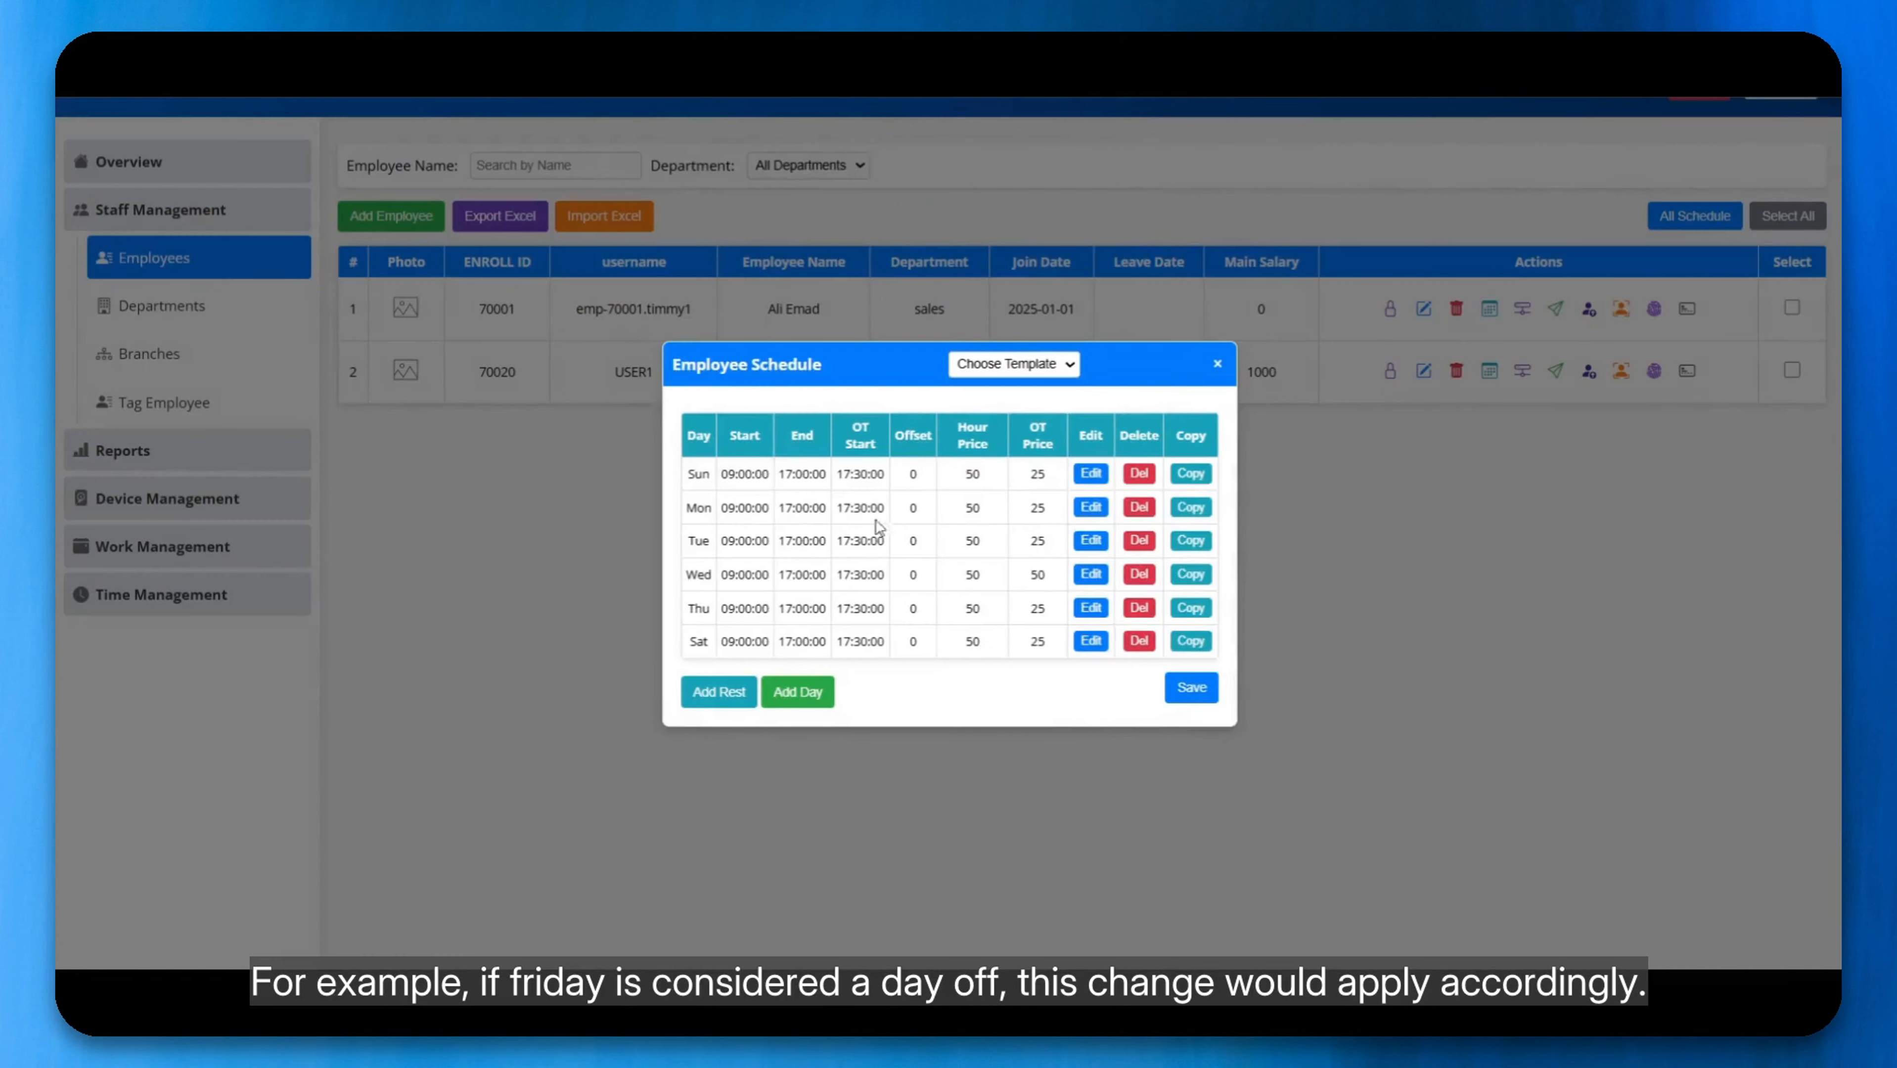